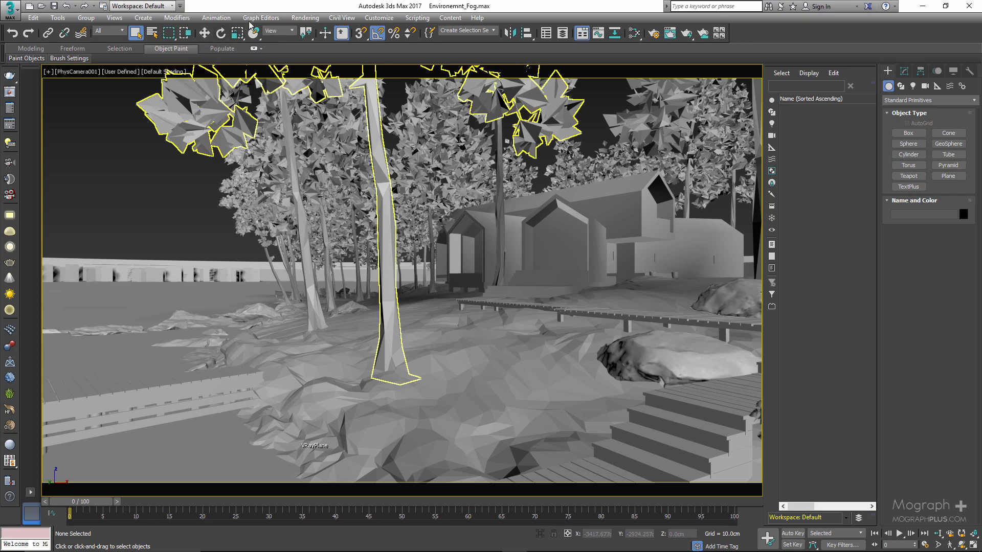
Open the Environment settings and collapse the Common Parameters, Exposure Control and Physical Camera Exposure Control sections.
{"action": "left_click", "coordinate": [303, 18]}
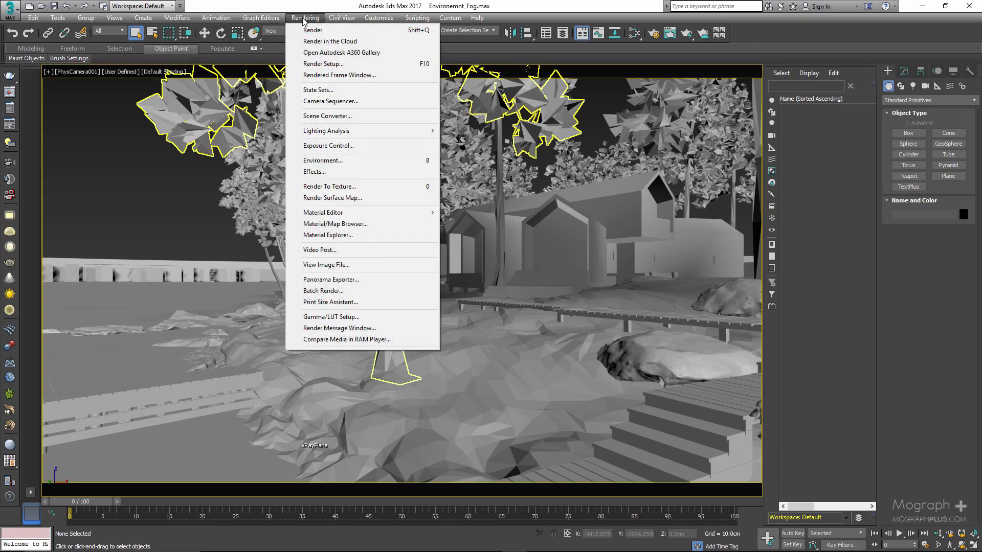
{"action": "left_click", "coordinate": [354, 161]}
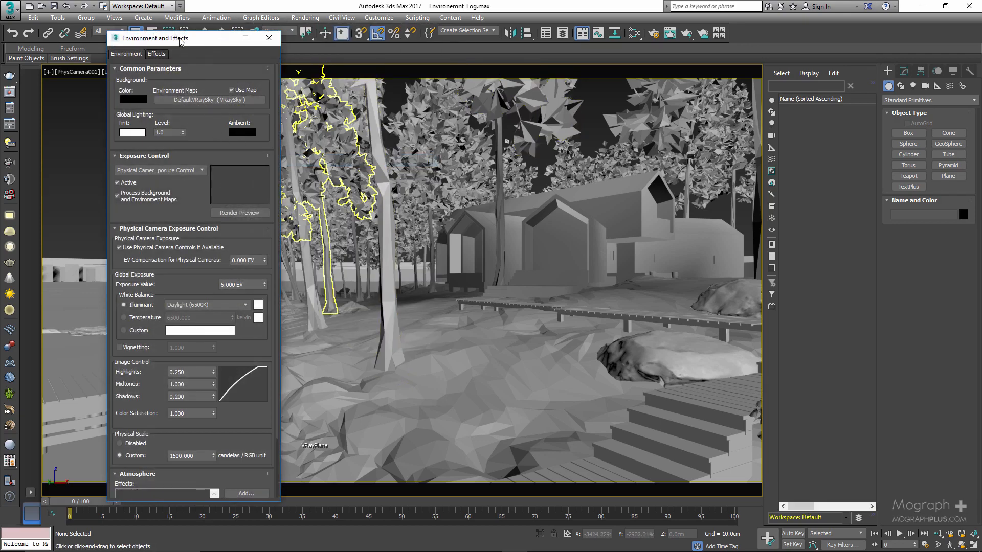
{"action": "left_click_drag", "start_coordinate": [180, 40], "coordinate": [187, 31]}
{"action": "left_click", "coordinate": [153, 61]}
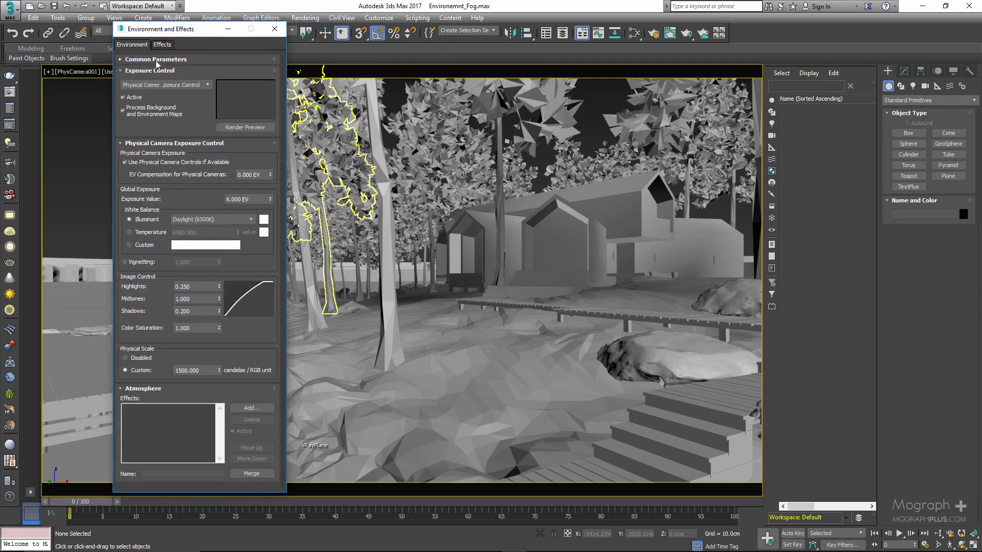
{"action": "left_click", "coordinate": [152, 71]}
{"action": "left_click", "coordinate": [154, 83]}
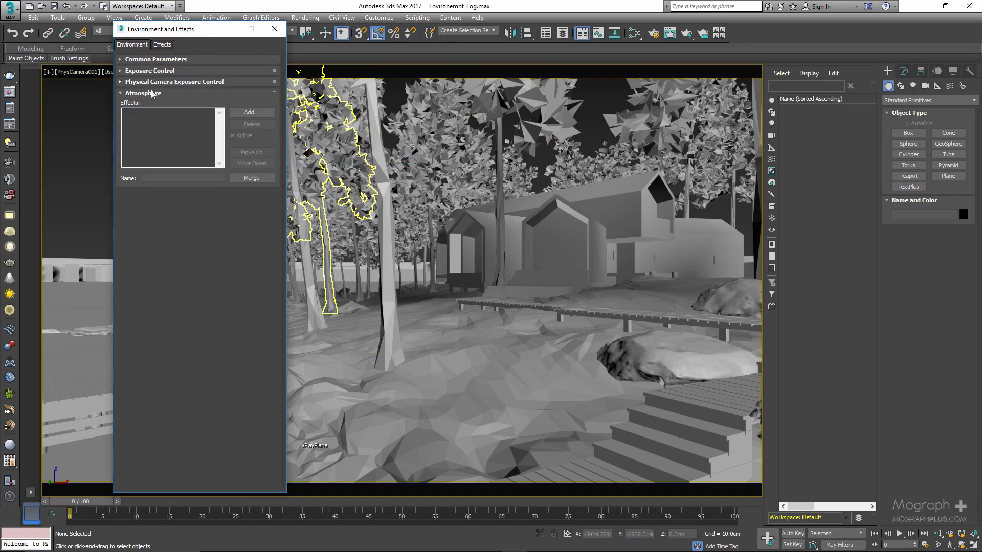
Add a VRayEnvironmentFog atmospheric effect to the scene and bring its parameters into view.
{"action": "left_click", "coordinate": [251, 112]}
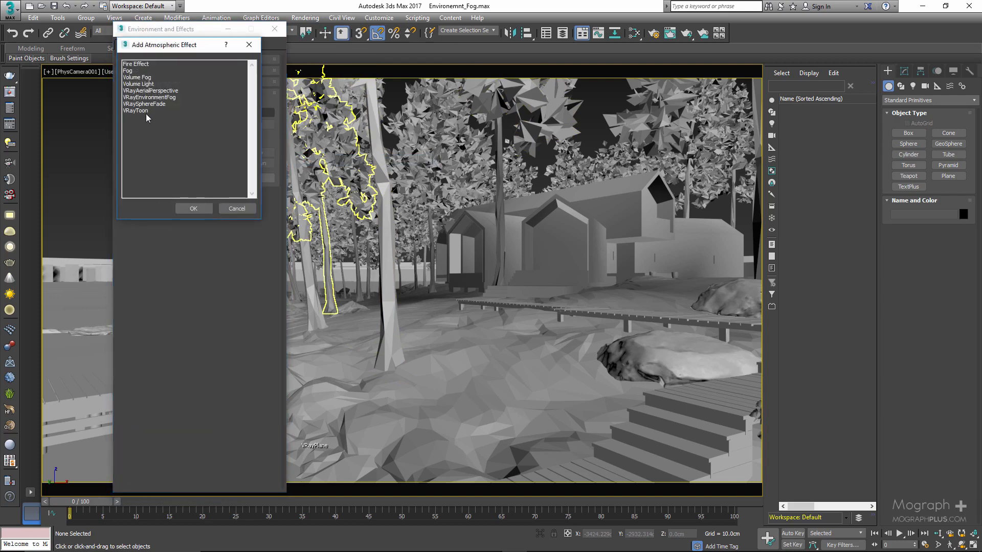
{"action": "left_click", "coordinate": [152, 97]}
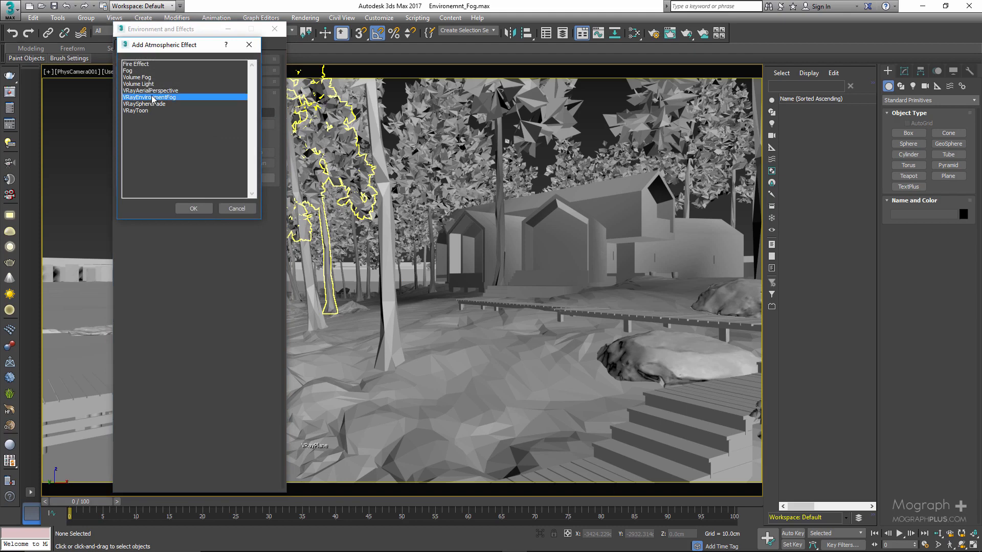
{"action": "double_click", "coordinate": [153, 97]}
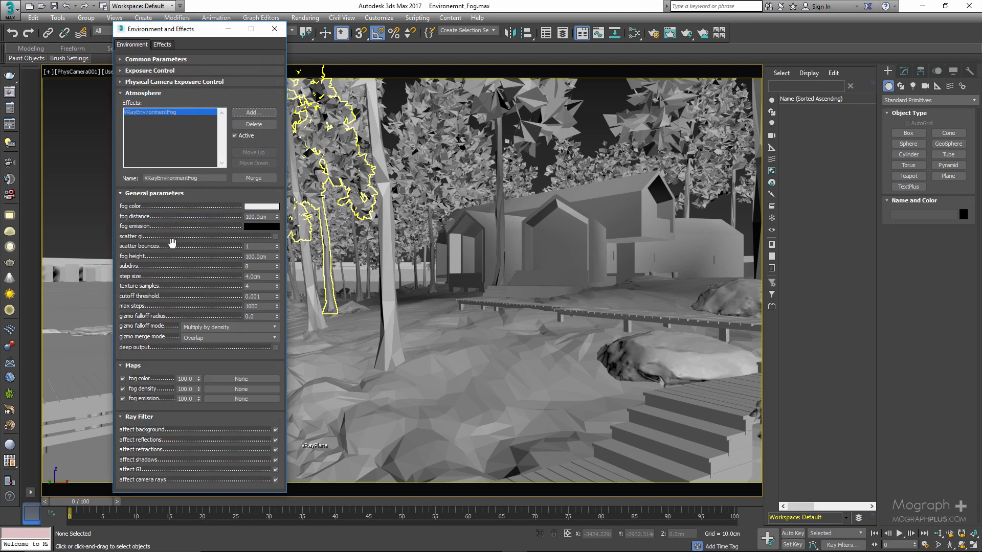
{"action": "left_click_drag", "start_coordinate": [173, 264], "coordinate": [178, 237]}
{"action": "left_click_drag", "start_coordinate": [141, 394], "coordinate": [172, 356]}
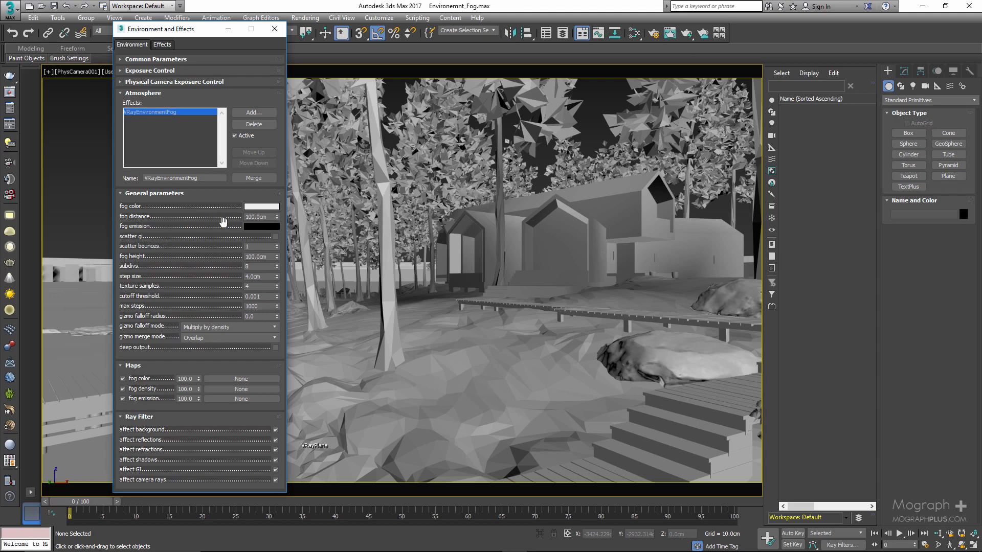
Set the environment fog's distance to 5000 cm and its height to 10000 cm.
{"action": "double_click", "coordinate": [265, 259]}
{"action": "double_click", "coordinate": [265, 216]}
{"action": "key", "text": "BackSpace"}
{"action": "type", "text": "5000"}
{"action": "key", "text": "Return"}
{"action": "double_click", "coordinate": [270, 256]}
{"action": "key", "text": "BackSpace"}
{"action": "key", "text": "Return"}
Open the V-Ray frame buffer and place it beside the Environment and Effects window so both are usable.
{"action": "left_click", "coordinate": [11, 108]}
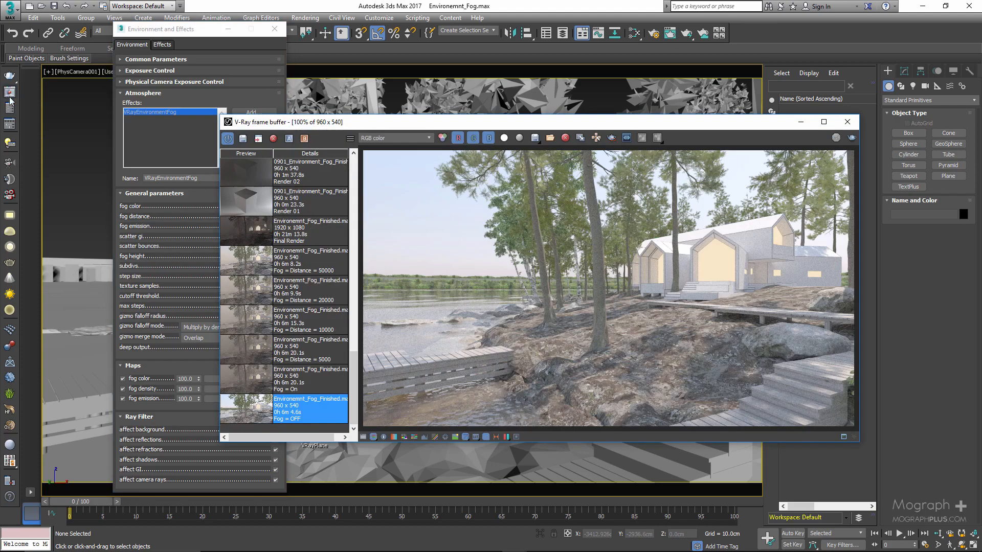
{"action": "left_click_drag", "start_coordinate": [471, 125], "coordinate": [524, 112]}
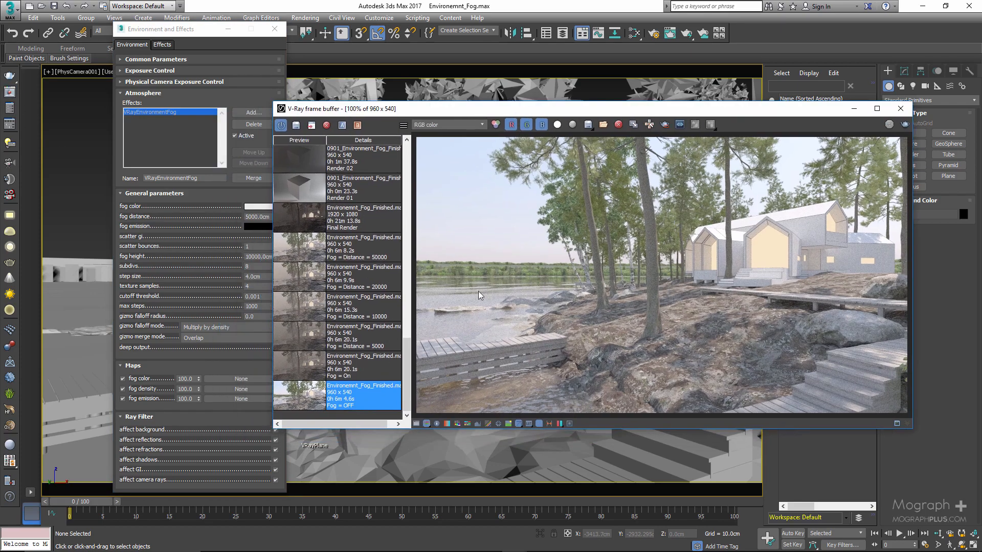
{"action": "left_click_drag", "start_coordinate": [162, 30], "coordinate": [115, 28]}
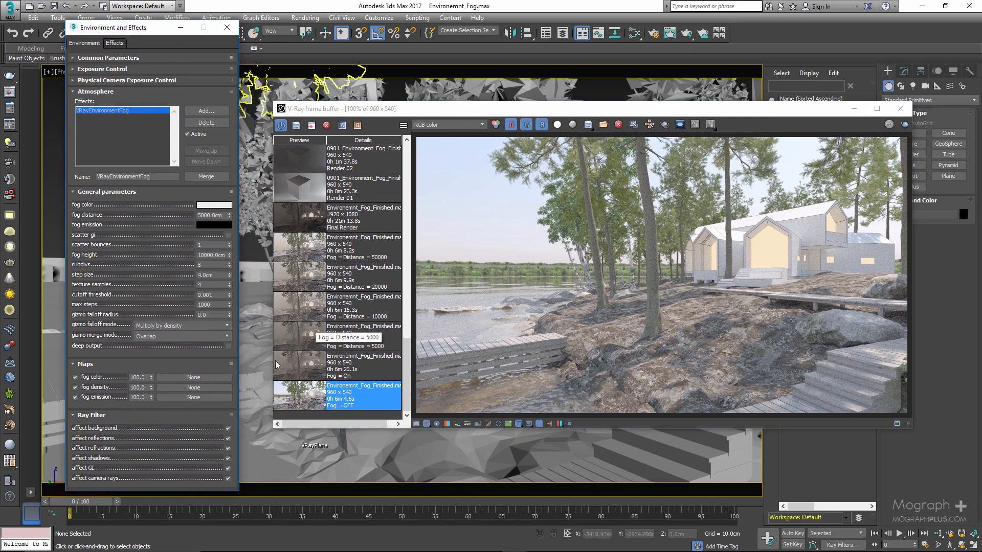
View the stored renders with fog on and with a fog distance of 5000 from the render history.
{"action": "left_click", "coordinate": [301, 363]}
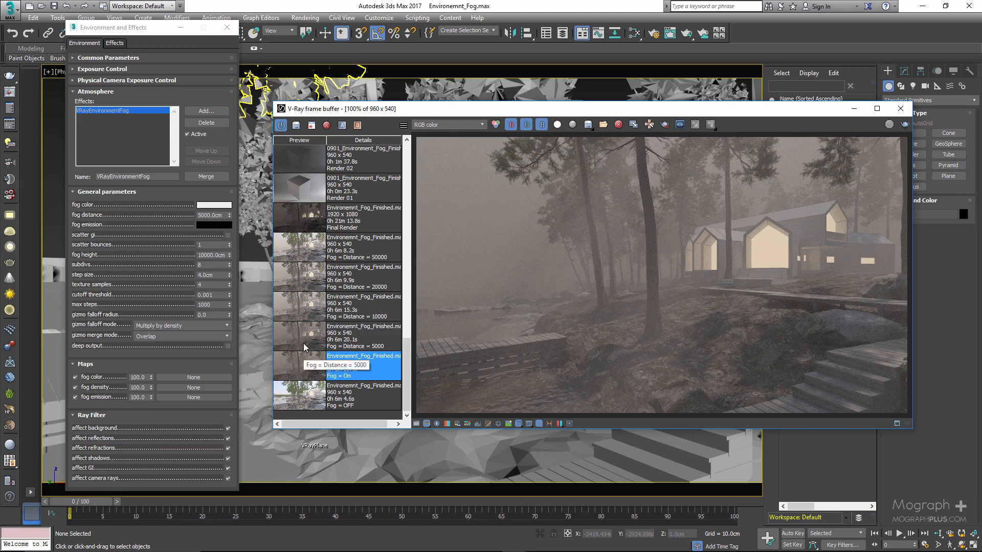
{"action": "left_click", "coordinate": [303, 343]}
{"action": "left_click", "coordinate": [302, 365]}
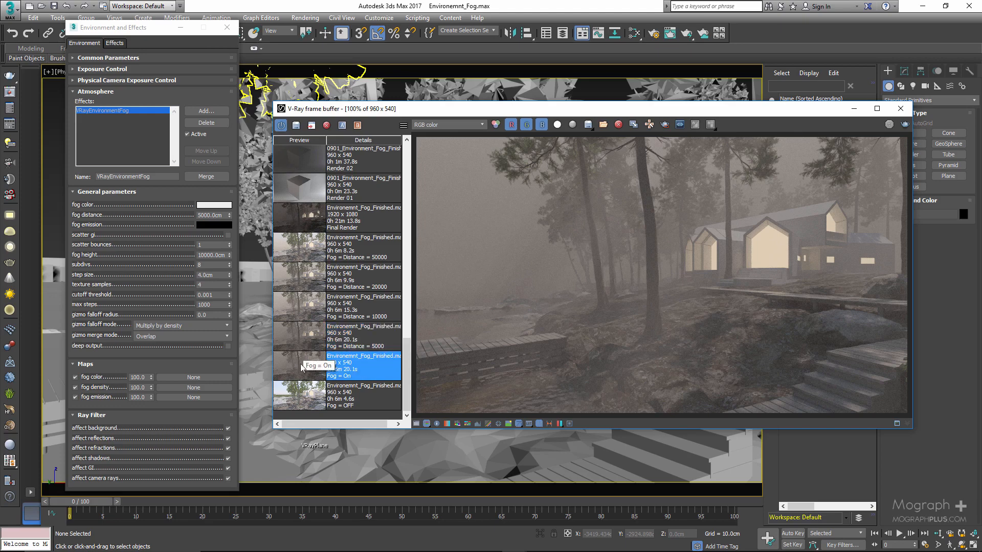
{"action": "left_click", "coordinate": [305, 343]}
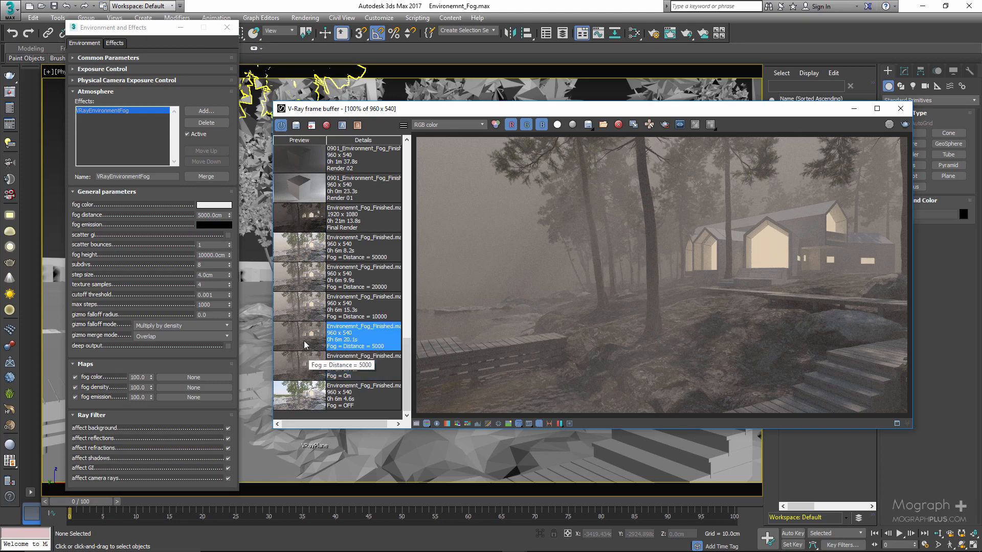
Set the environment fog's distance to 10000 cm.
{"action": "double_click", "coordinate": [209, 216]}
{"action": "type", "text": "10000"}
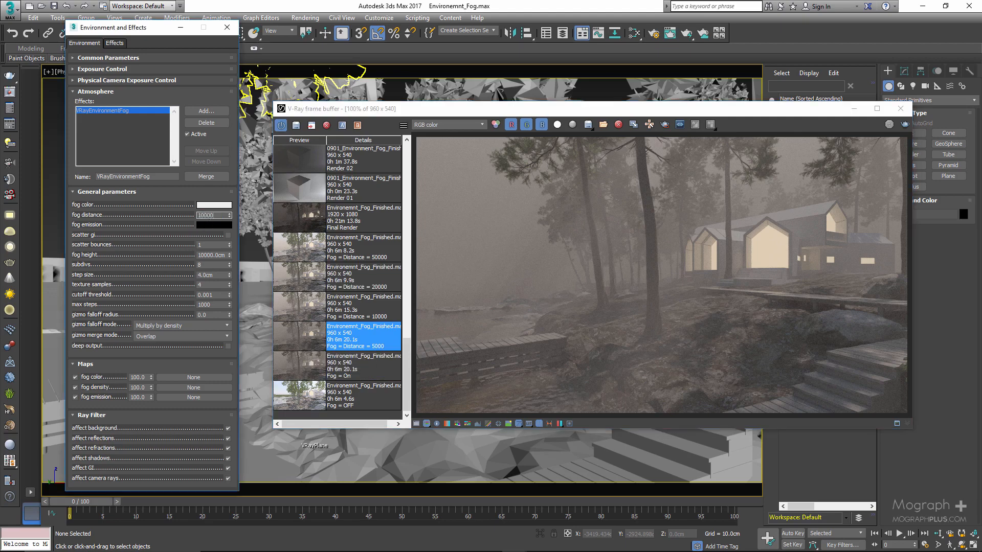
{"action": "key", "text": "Return"}
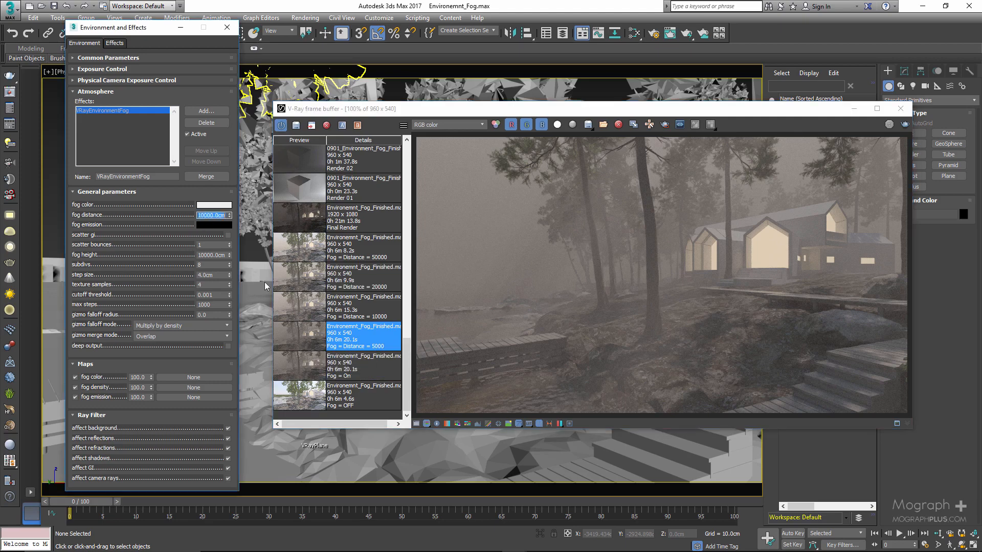
Compare the stored renders for fog distances 10000 and 5000 by loading them alternately, ending on 10000.
{"action": "double_click", "coordinate": [299, 309]}
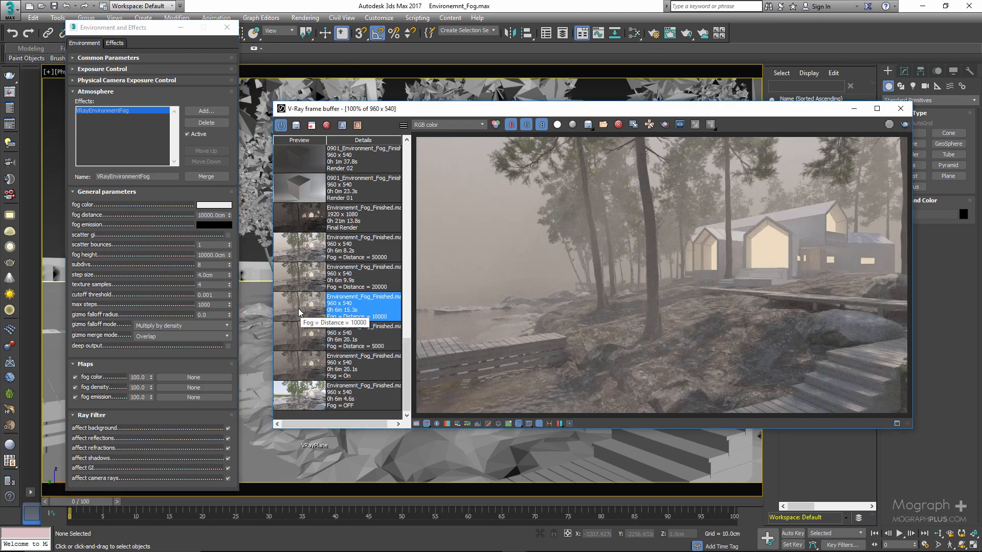
{"action": "double_click", "coordinate": [293, 336]}
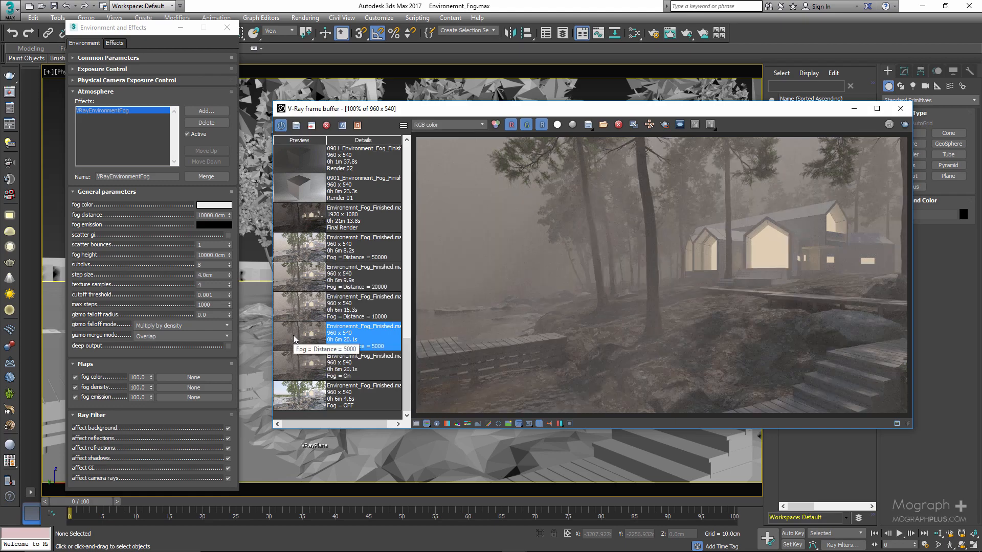
{"action": "double_click", "coordinate": [297, 305]}
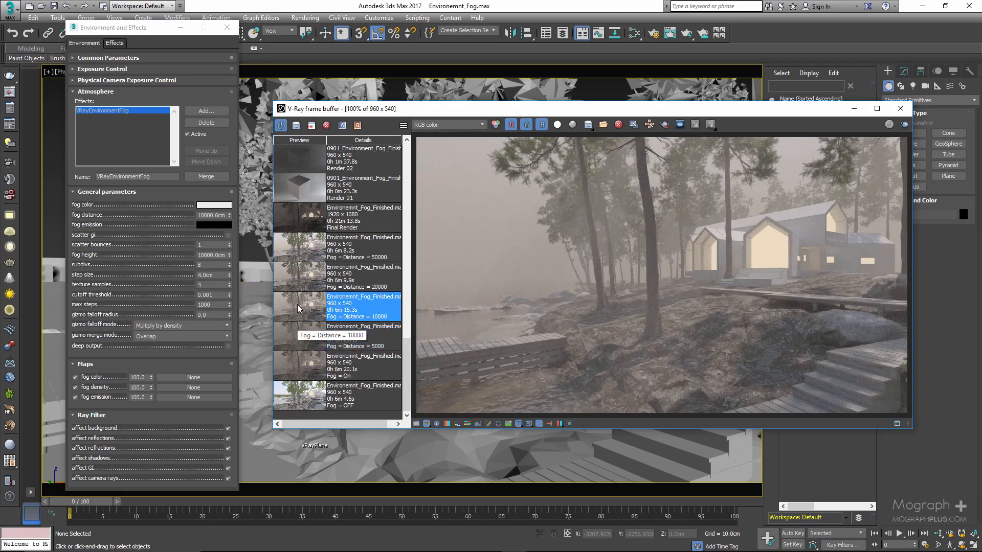
{"action": "double_click", "coordinate": [296, 329]}
{"action": "double_click", "coordinate": [297, 309]}
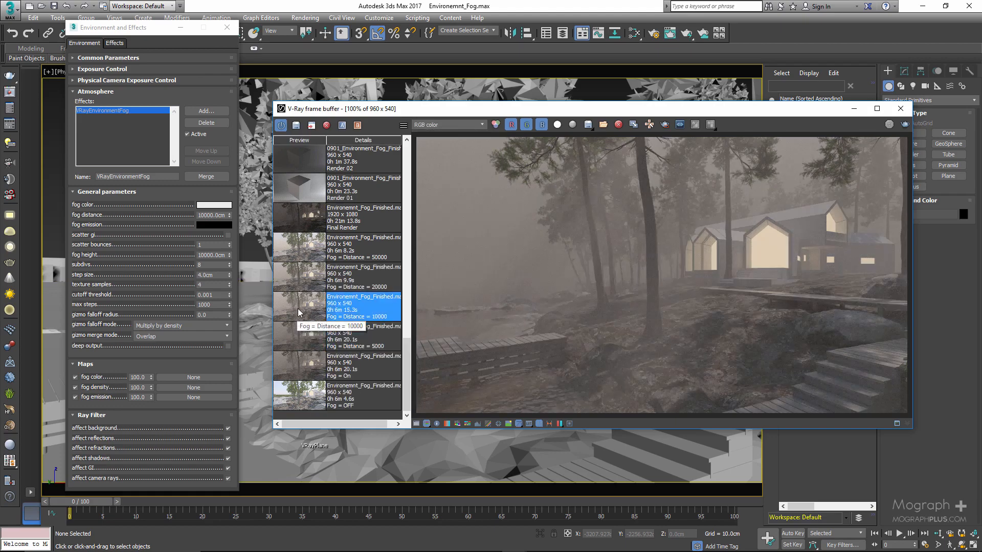
Set the environment fog's distance to 20000 cm and load the stored render for that distance.
{"action": "double_click", "coordinate": [212, 215]}
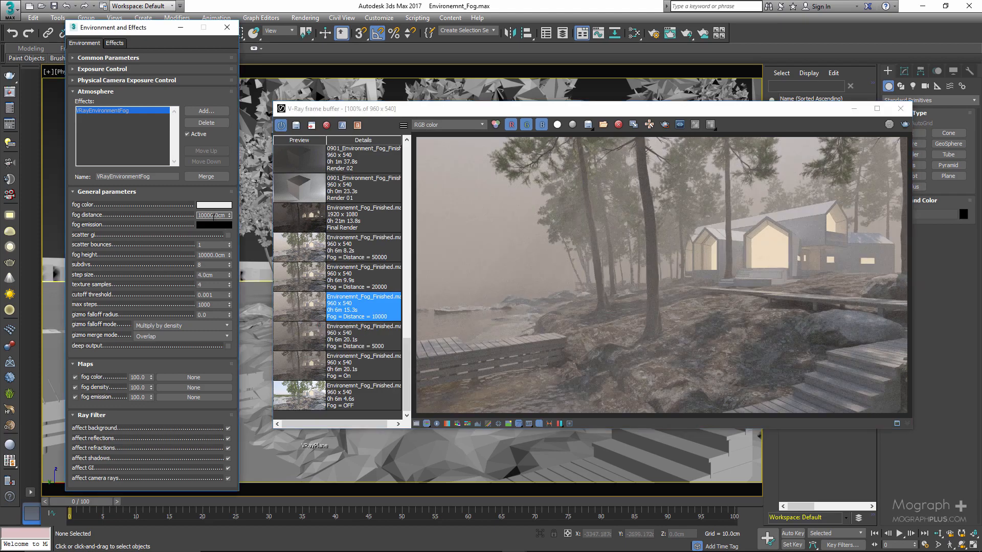
{"action": "type", "text": "20000"}
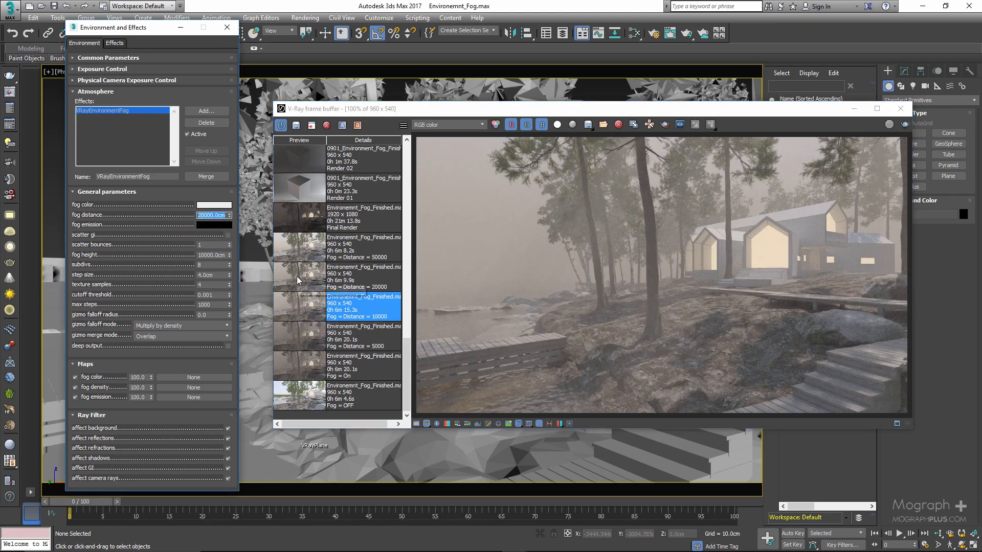
{"action": "double_click", "coordinate": [297, 277]}
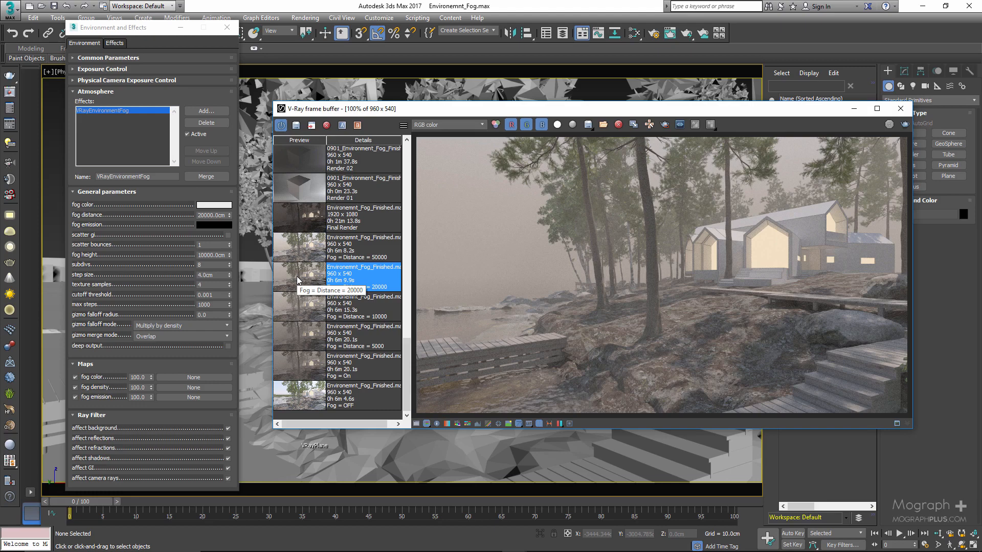
Set the environment fog's distance to 50000 cm and load the stored render for that distance.
{"action": "left_click", "coordinate": [200, 216]}
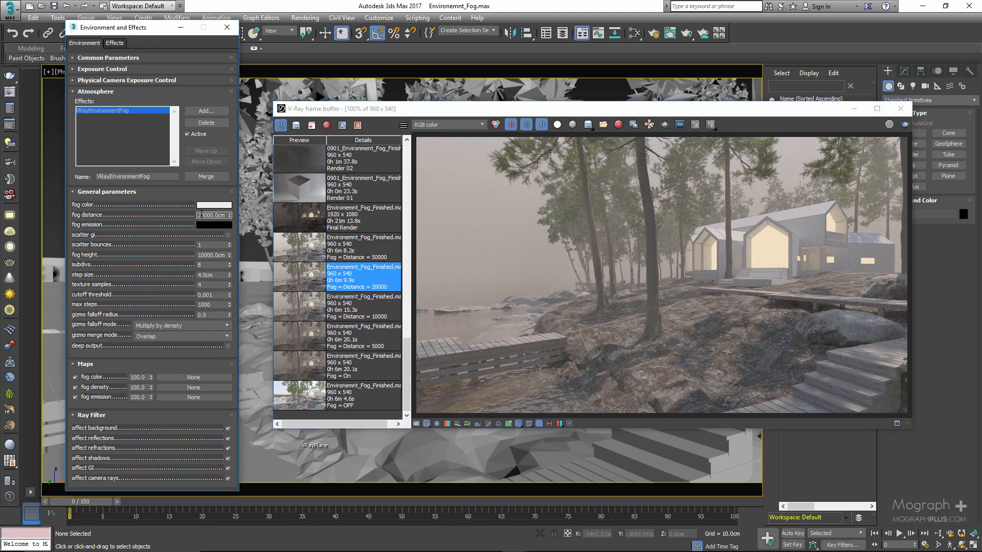
{"action": "type", "text": "5"}
{"action": "key", "text": "Return"}
{"action": "double_click", "coordinate": [293, 244]}
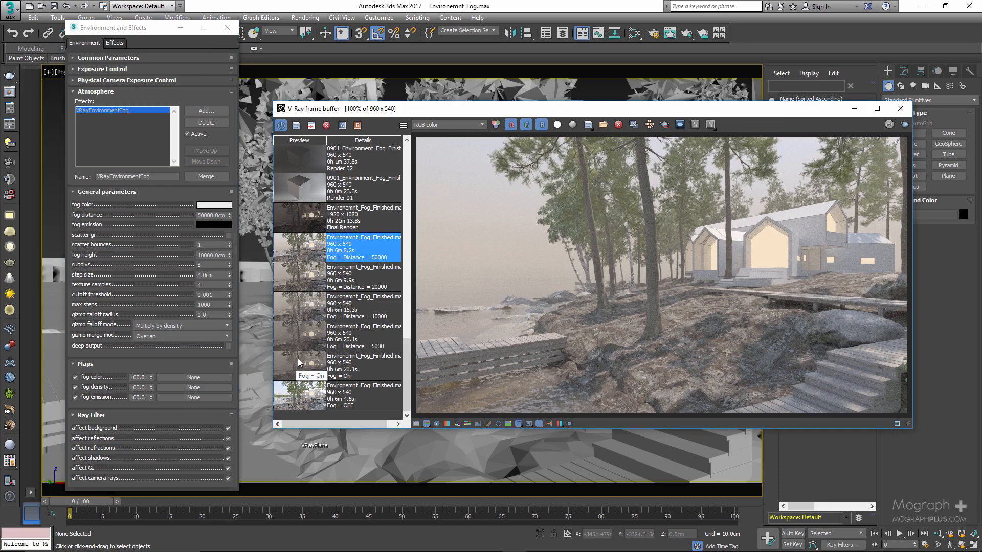
Compare the stored Fog = On, Distance = 50000 and Fog = OFF renders in the render history.
{"action": "double_click", "coordinate": [299, 363]}
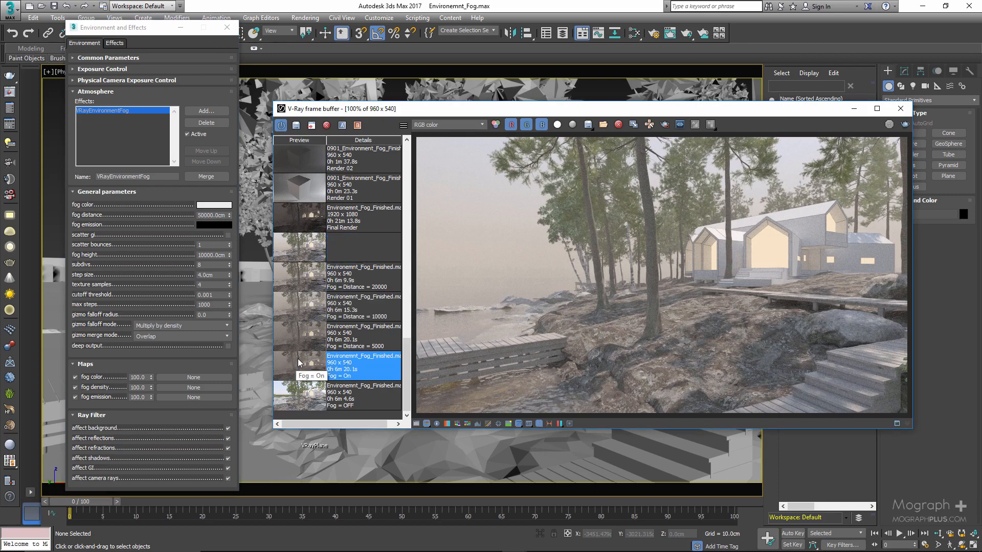
{"action": "double_click", "coordinate": [297, 246]}
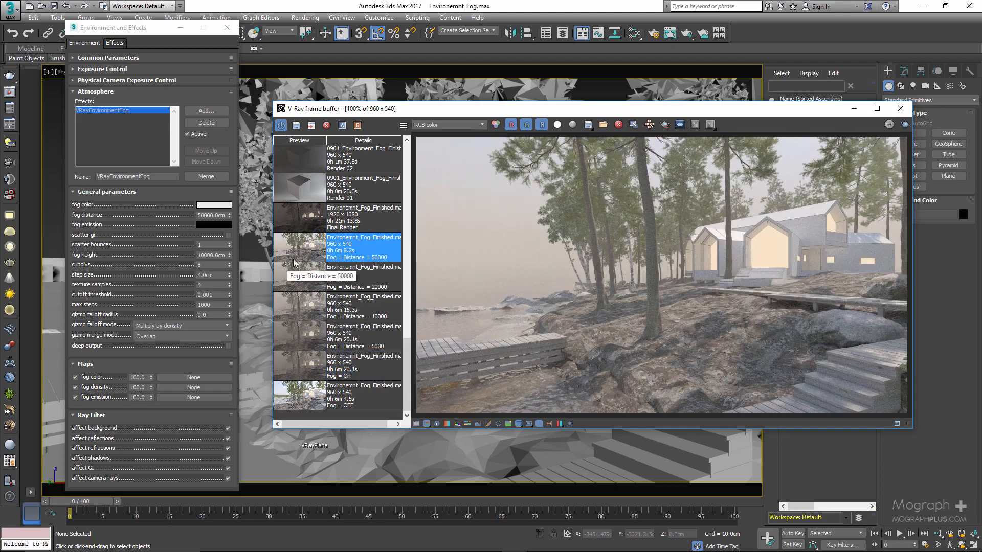
{"action": "double_click", "coordinate": [301, 393]}
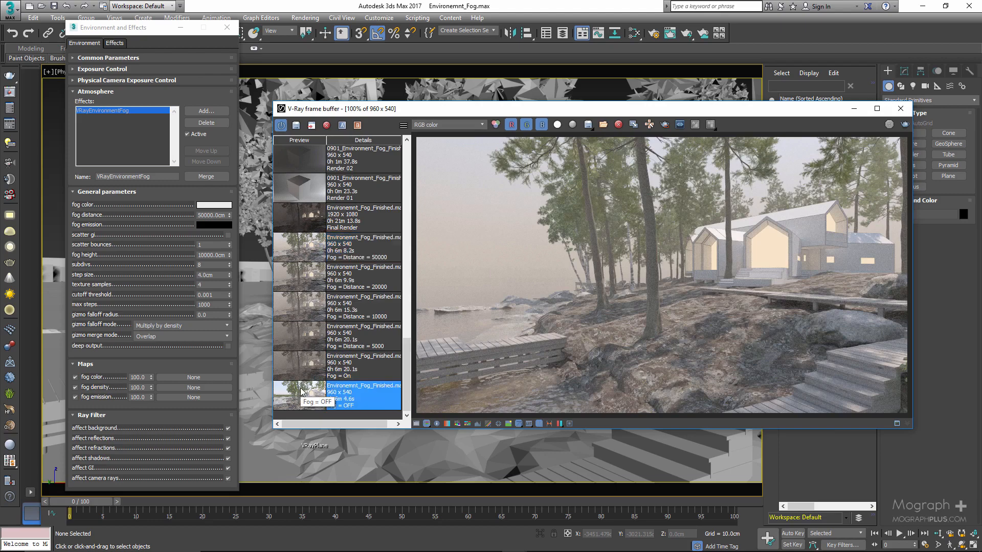
Load the stored Final Render and inspect the foggy house at 100% in the maximized frame buffer.
{"action": "double_click", "coordinate": [294, 215]}
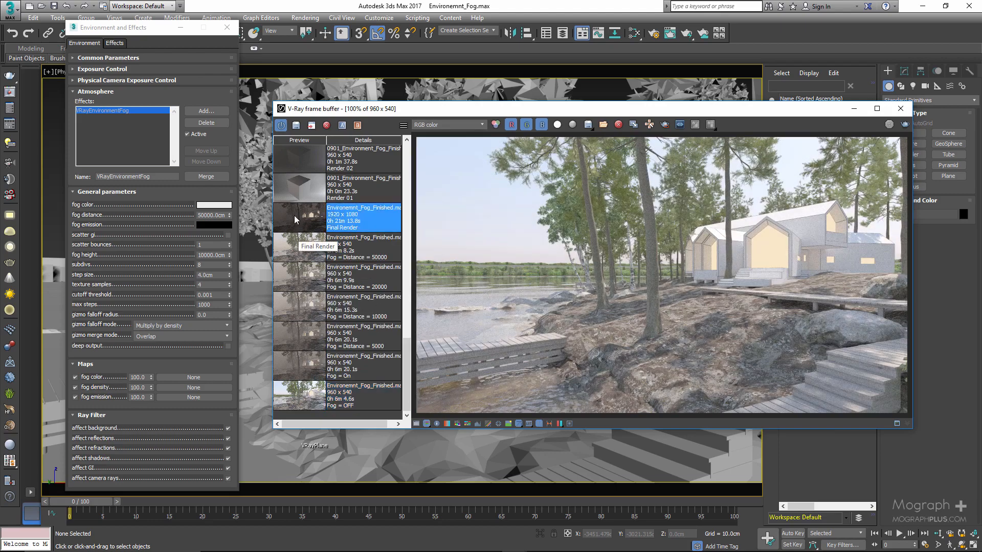
{"action": "left_click", "coordinate": [877, 108]}
{"action": "scroll", "coordinate": [493, 340], "scroll_direction": "up", "scroll_amount": 1}
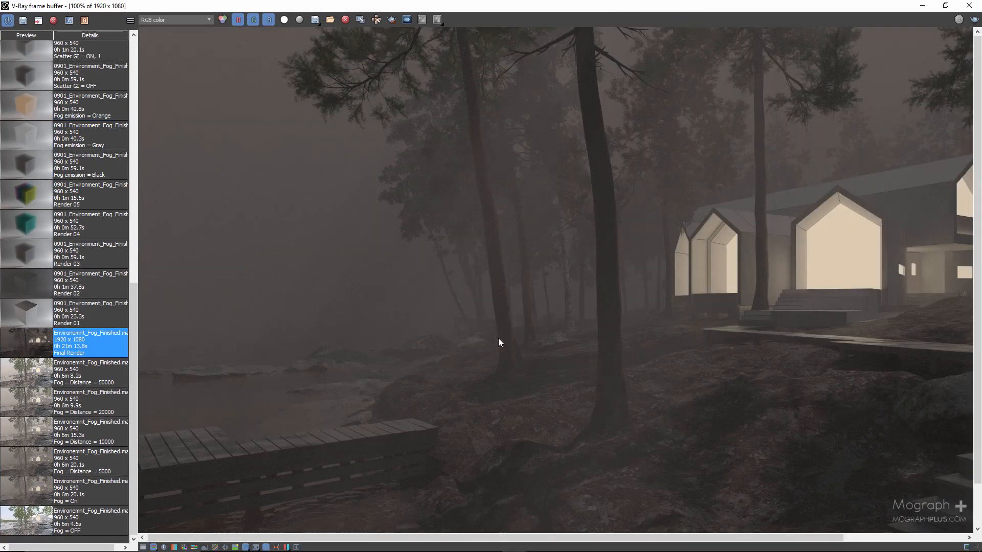
{"action": "middle_click_drag", "start_coordinate": [498, 338], "coordinate": [533, 252]}
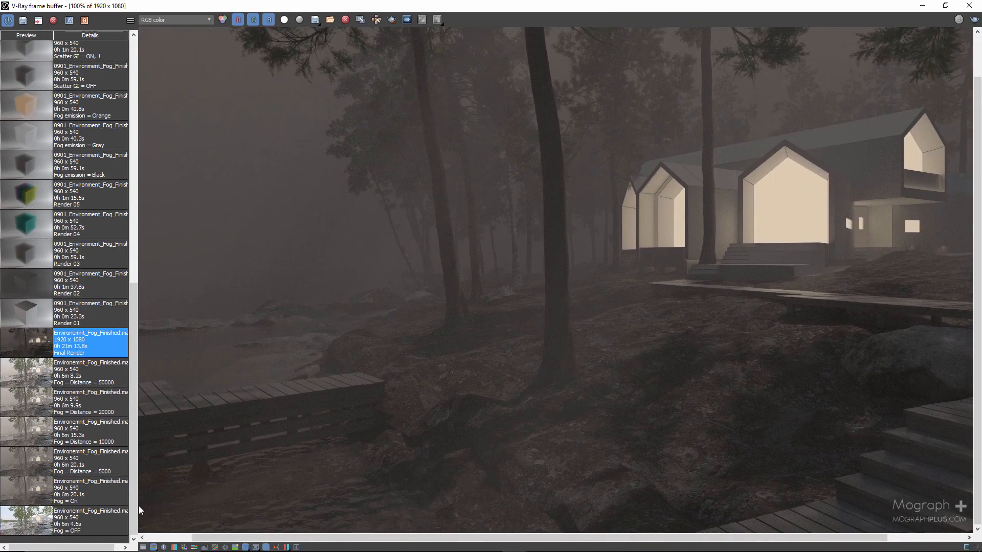
Enable the frame buffer's exposure correction with an exposure of 0.70 and hide the render history.
{"action": "left_click", "coordinate": [143, 547]}
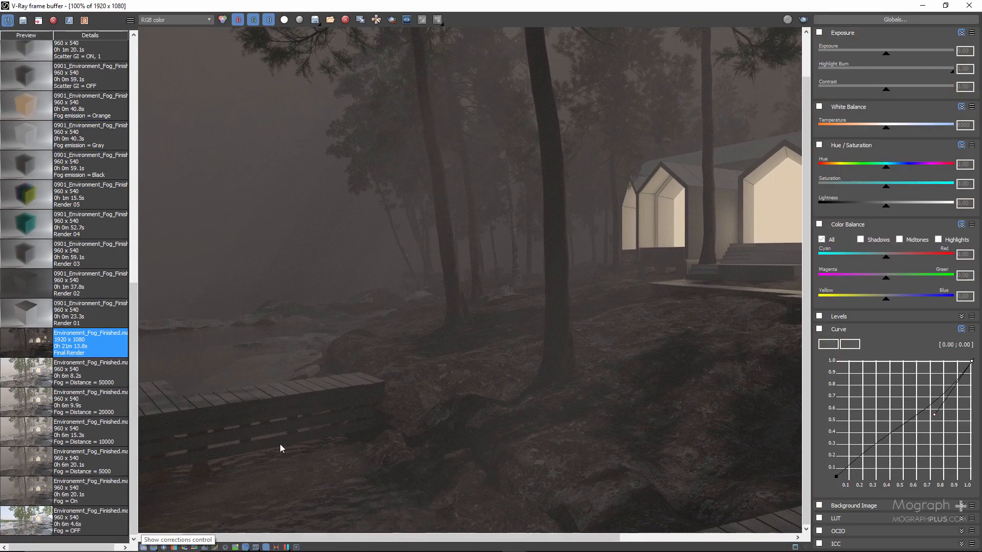
{"action": "left_click", "coordinate": [819, 32]}
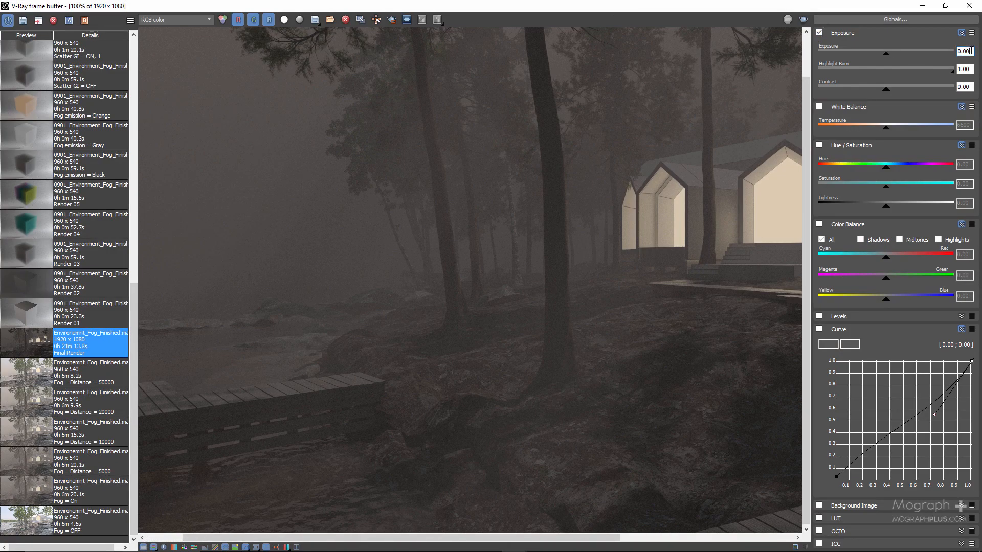
{"action": "key", "text": "Return"}
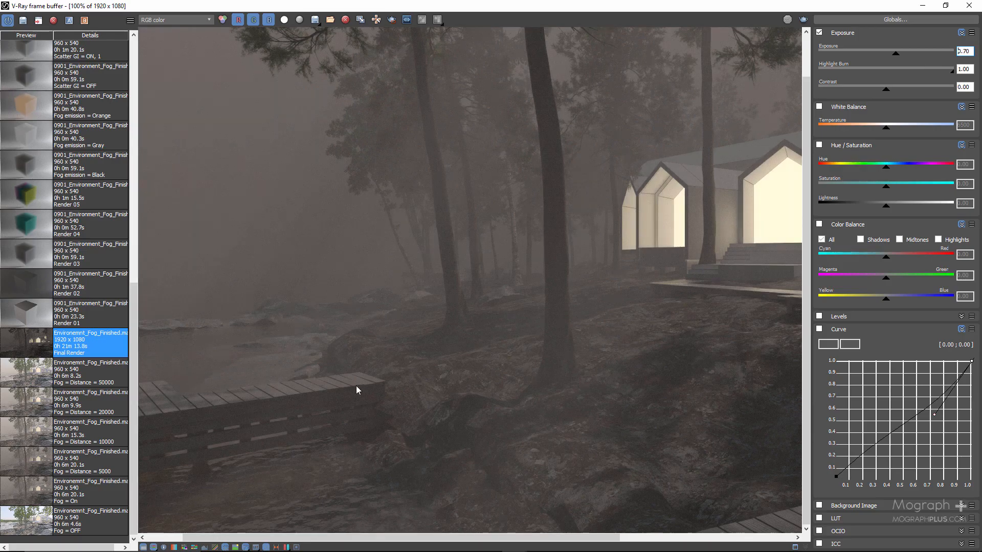
{"action": "left_click", "coordinate": [267, 547]}
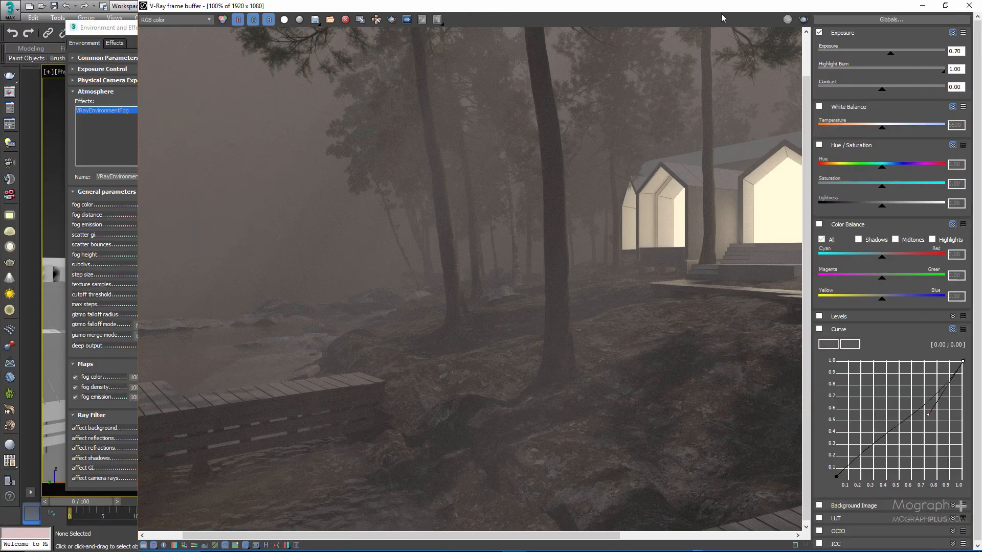
Enable the frame buffer's white balance correction with a temperature of 8000.
{"action": "scroll", "coordinate": [703, 177], "scroll_direction": "down", "scroll_amount": 2}
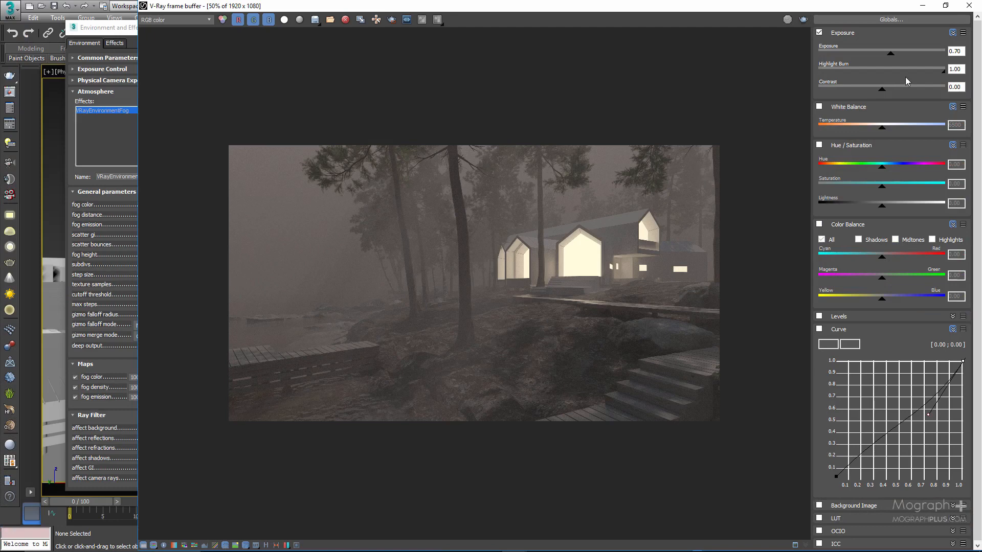
{"action": "left_click", "coordinate": [819, 106]}
{"action": "double_click", "coordinate": [956, 125]}
{"action": "type", "text": "8000"}
{"action": "key", "text": "Return"}
Enable colour balance, shift the shadows slightly towards blue and set the highlights' yellow/blue value to -1.00.
{"action": "left_click", "coordinate": [818, 225]}
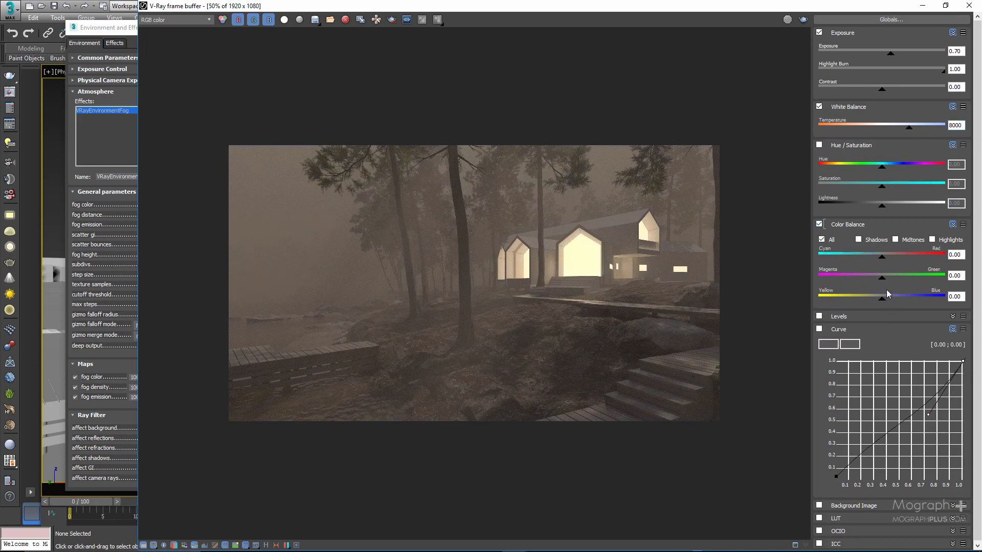
{"action": "left_click", "coordinate": [870, 241]}
{"action": "left_click_drag", "start_coordinate": [882, 300], "coordinate": [893, 304]}
{"action": "left_click", "coordinate": [931, 240]}
{"action": "left_click_drag", "start_coordinate": [887, 306], "coordinate": [774, 306]}
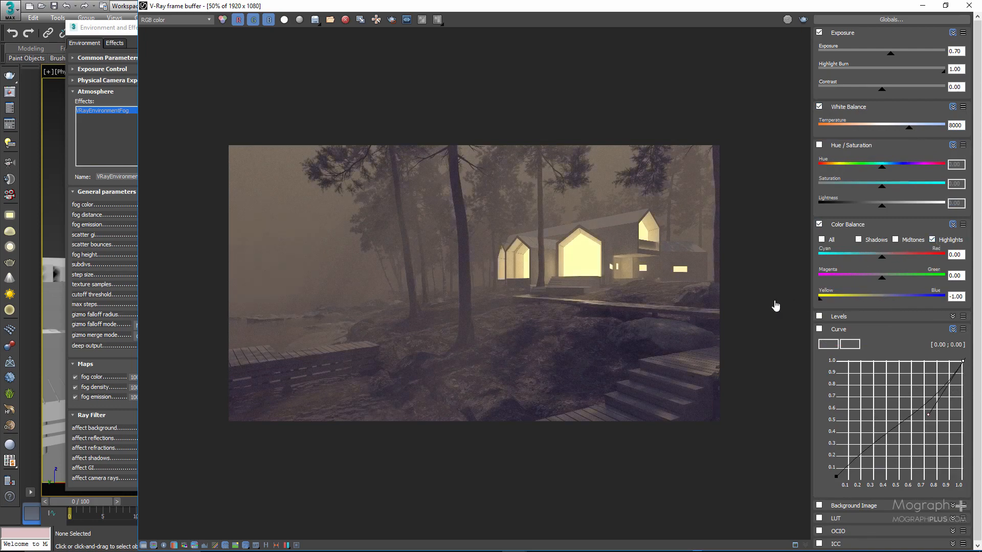
Hide the colour correction controls and inspect the graded foggy house at 50% and 100% in the maximized frame buffer.
{"action": "left_click", "coordinate": [944, 6]}
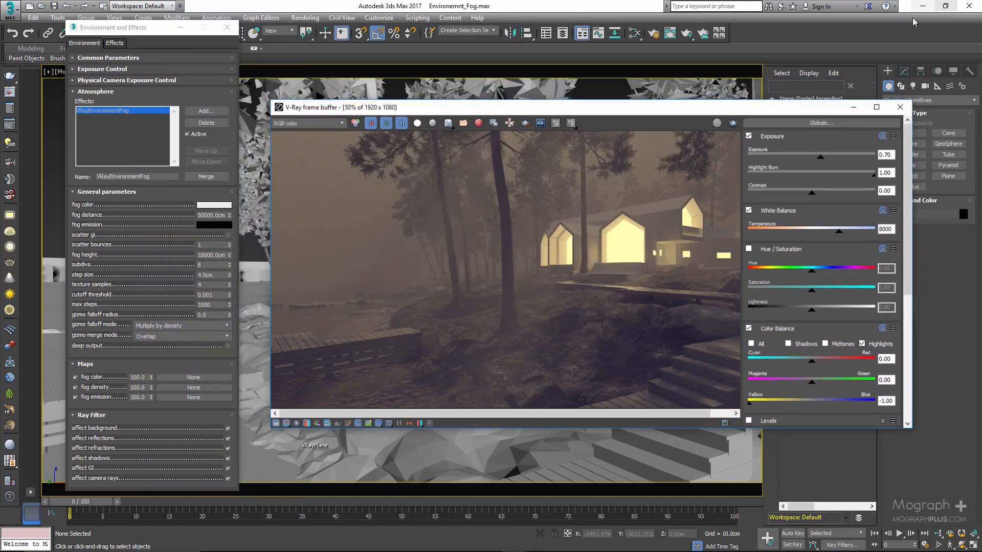
{"action": "left_click", "coordinate": [877, 108]}
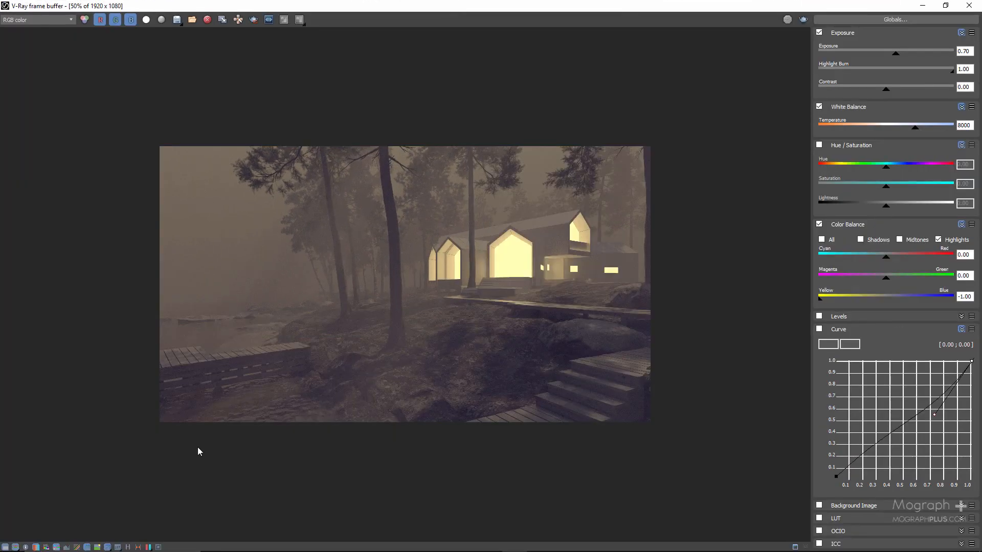
{"action": "left_click", "coordinate": [5, 548]}
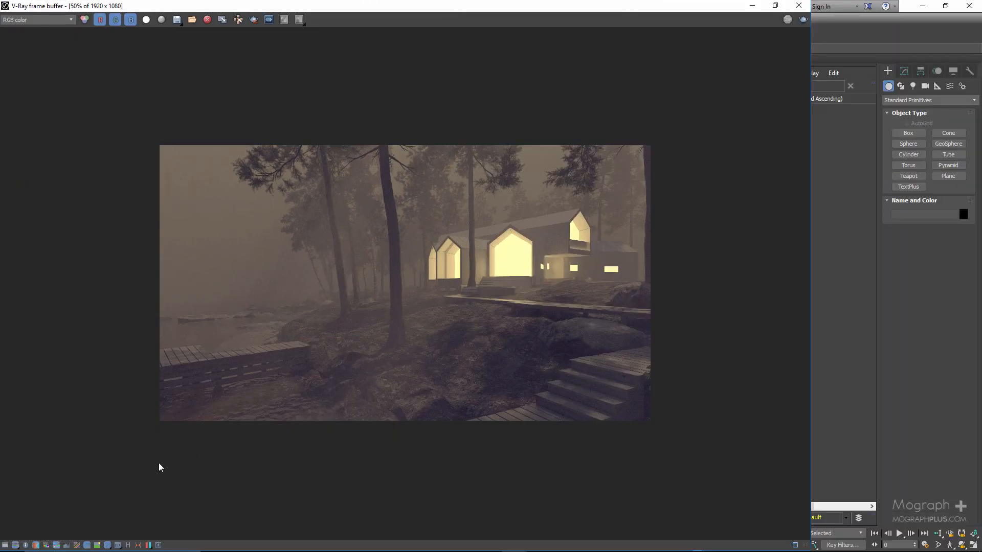
{"action": "double_click", "coordinate": [417, 354]}
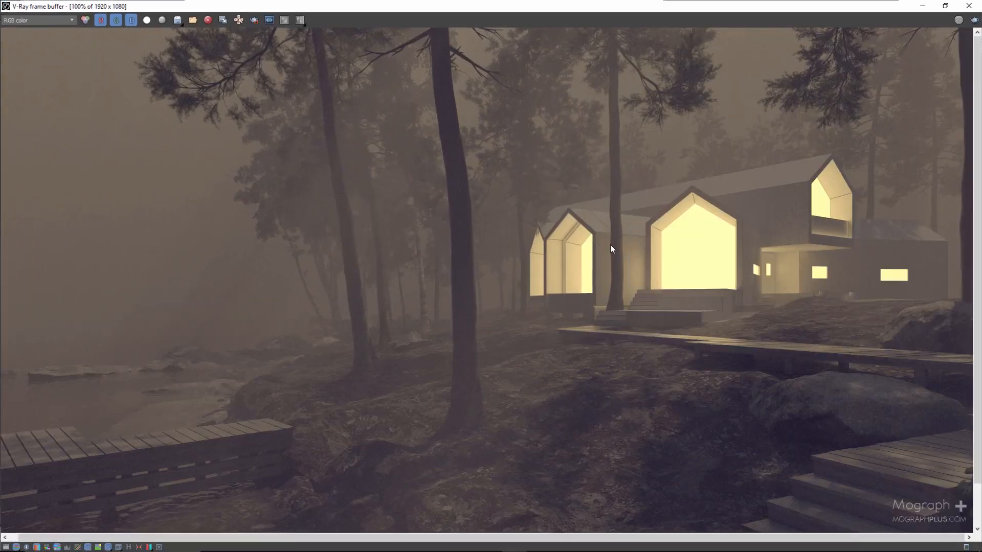
{"action": "scroll", "coordinate": [518, 329], "scroll_direction": "down", "scroll_amount": 1}
{"action": "scroll", "coordinate": [431, 361], "scroll_direction": "up", "scroll_amount": 1}
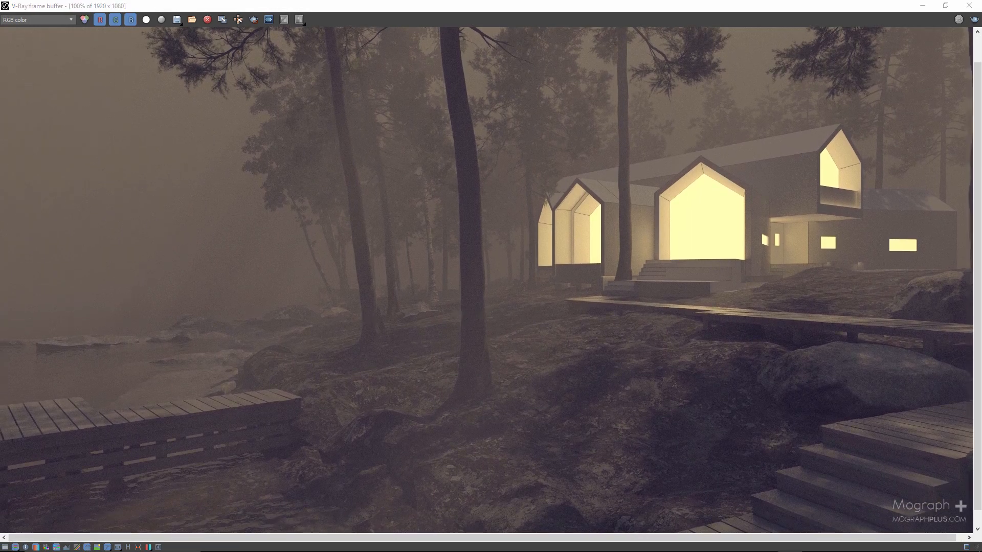
{"action": "scroll", "coordinate": [682, 245], "scroll_direction": "down", "scroll_amount": 1}
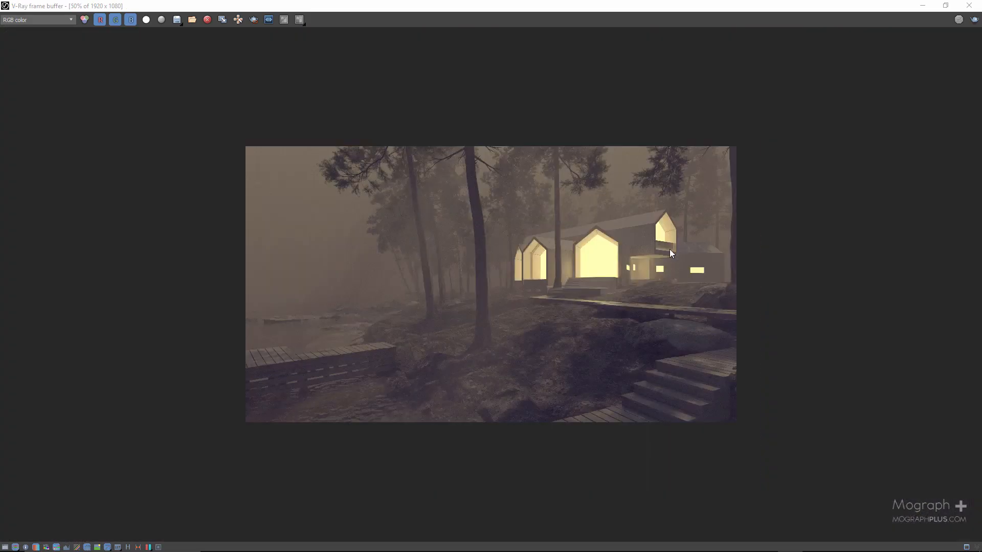
{"action": "scroll", "coordinate": [663, 253], "scroll_direction": "up", "scroll_amount": 1}
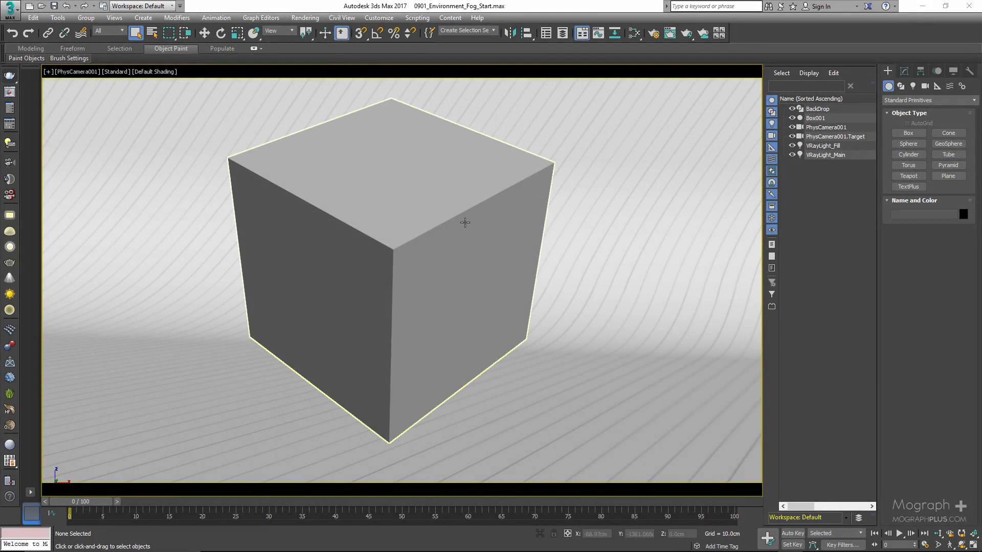
Examine the box, backdrop, camera and both lights in a perspective view, finishing in the camera view.
{"action": "left_click", "coordinate": [300, 271]}
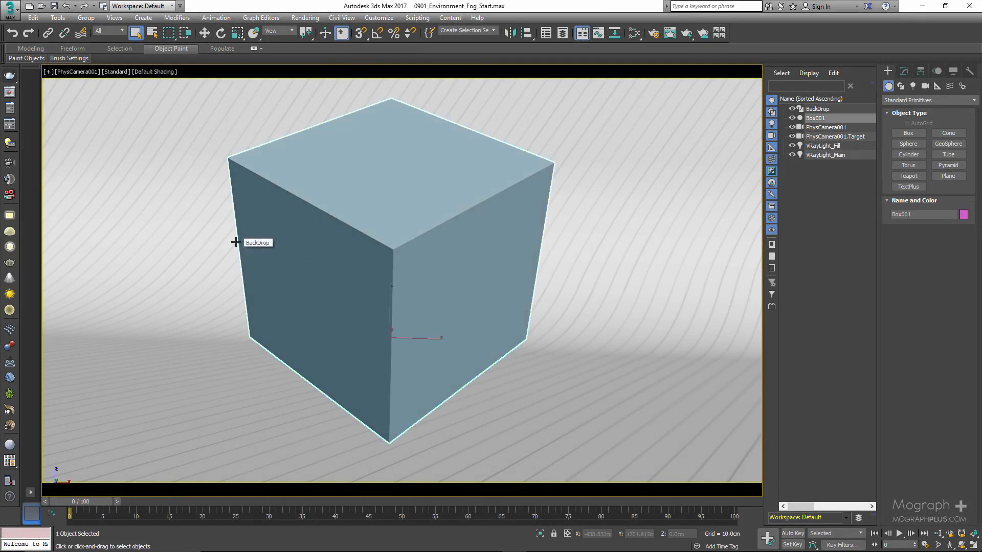
{"action": "key", "text": "p"}
{"action": "middle_click_drag", "start_coordinate": [546, 140], "coordinate": [518, 141], "text": "alt"}
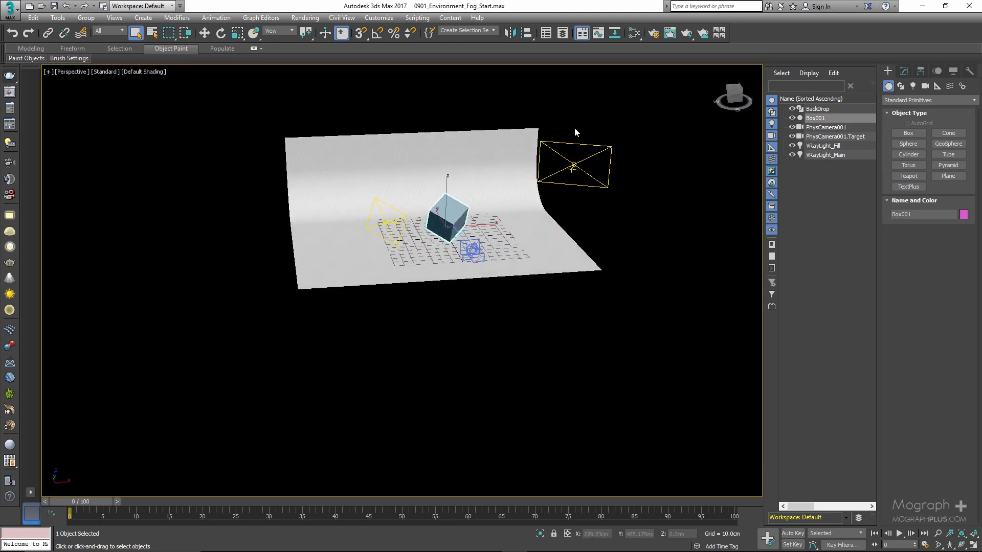
{"action": "left_click", "coordinate": [596, 175]}
{"action": "middle_click_drag", "start_coordinate": [493, 190], "coordinate": [429, 183], "text": "alt"}
{"action": "left_click_drag", "start_coordinate": [263, 123], "coordinate": [337, 158]}
{"action": "middle_click_drag", "start_coordinate": [335, 187], "coordinate": [377, 176], "text": "alt"}
{"action": "scroll", "coordinate": [383, 170], "scroll_direction": "up", "scroll_amount": 3}
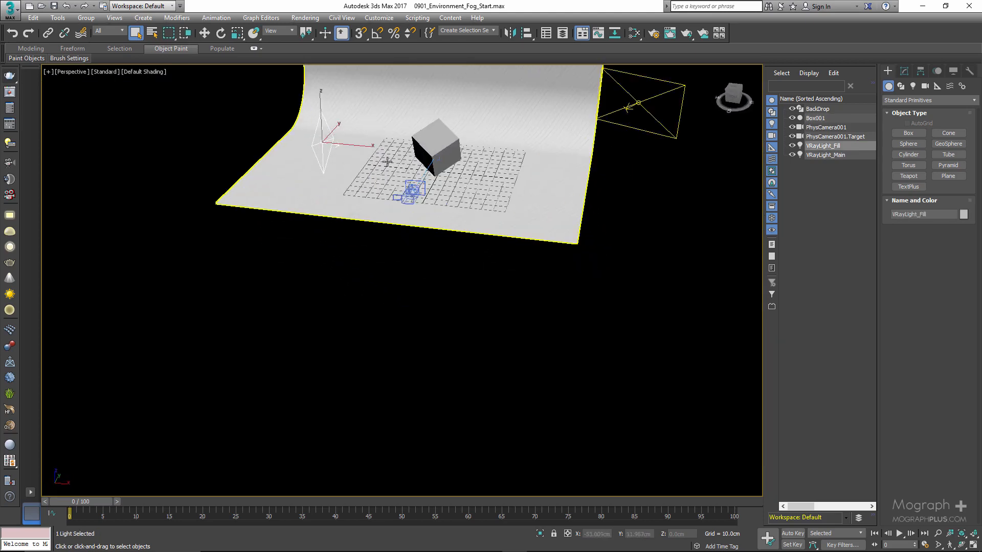
{"action": "key", "text": "c"}
Show the frame buffer beside the environment settings and add a VRayEnvironmentFog atmosphere effect to the box scene.
{"action": "left_click", "coordinate": [9, 92]}
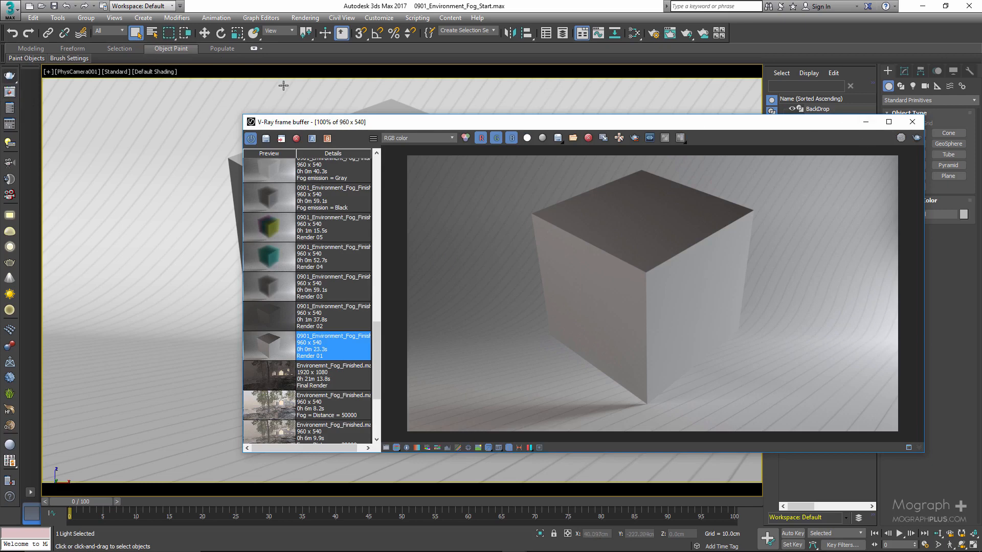
{"action": "left_click_drag", "start_coordinate": [392, 126], "coordinate": [429, 126]}
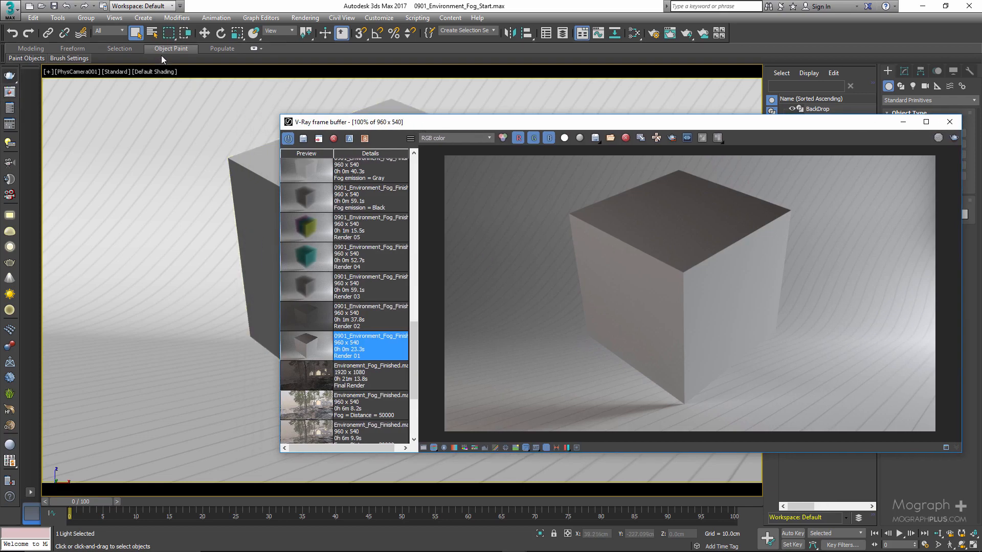
{"action": "left_click", "coordinate": [304, 18]}
{"action": "left_click", "coordinate": [347, 160]}
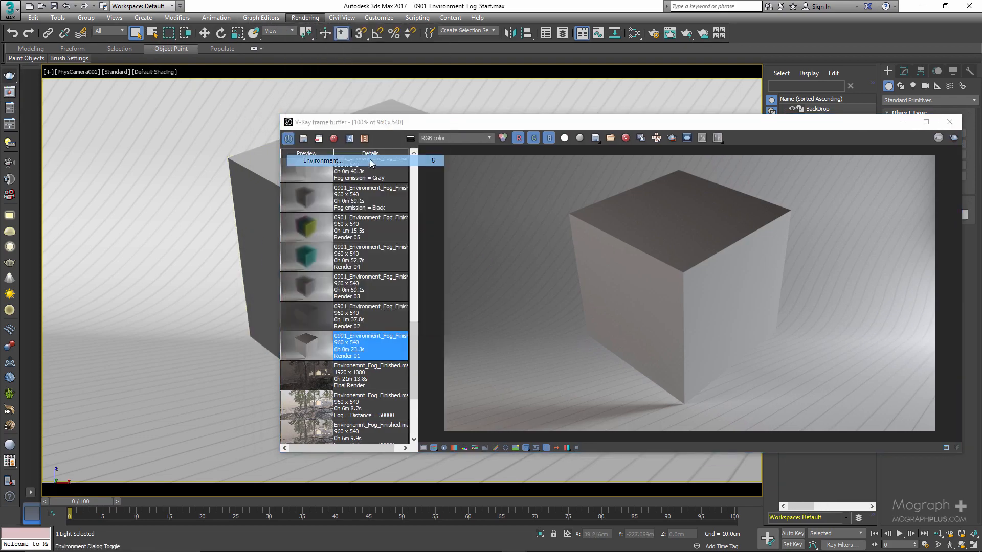
{"action": "left_click", "coordinate": [112, 57]}
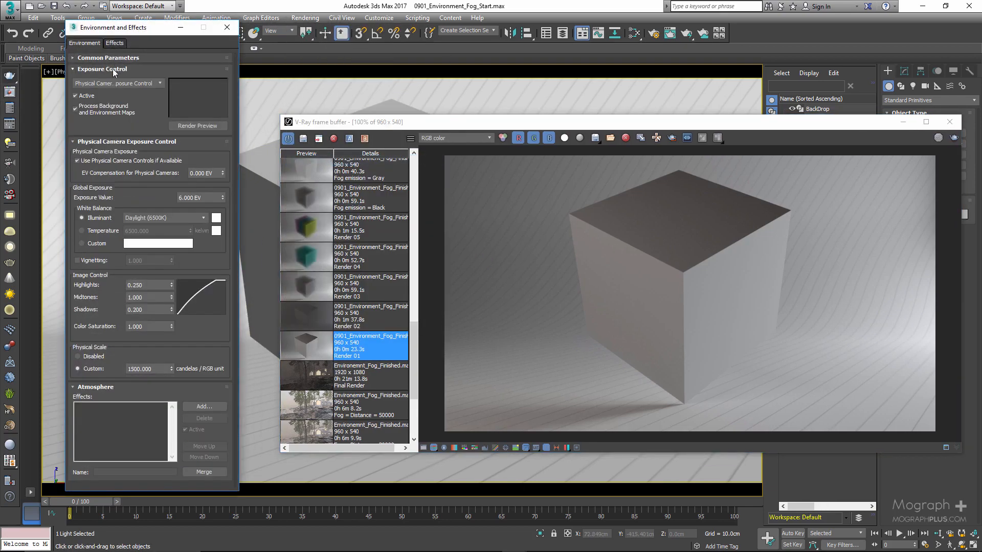
{"action": "left_click", "coordinate": [114, 69]}
{"action": "left_click", "coordinate": [114, 80]}
{"action": "left_click", "coordinate": [204, 112]}
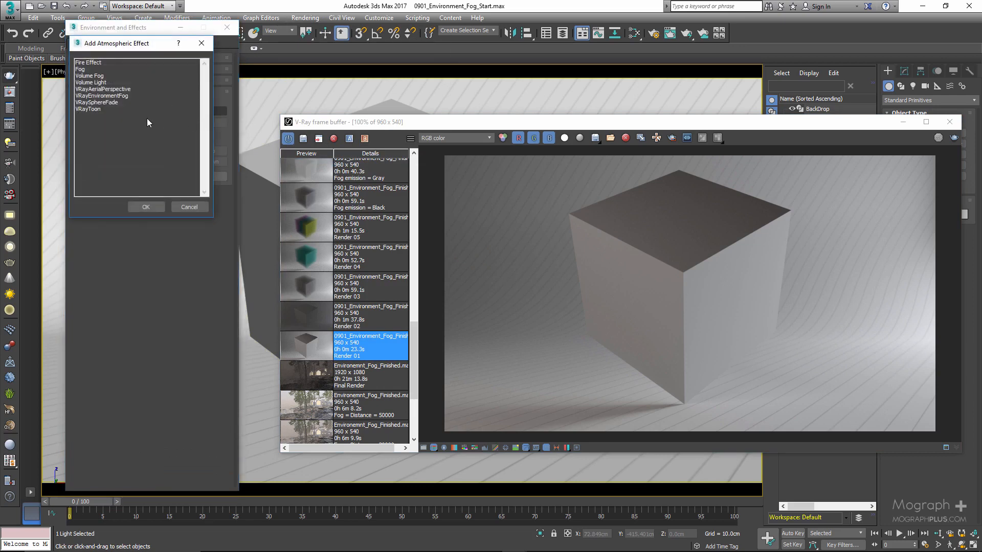
{"action": "double_click", "coordinate": [119, 96]}
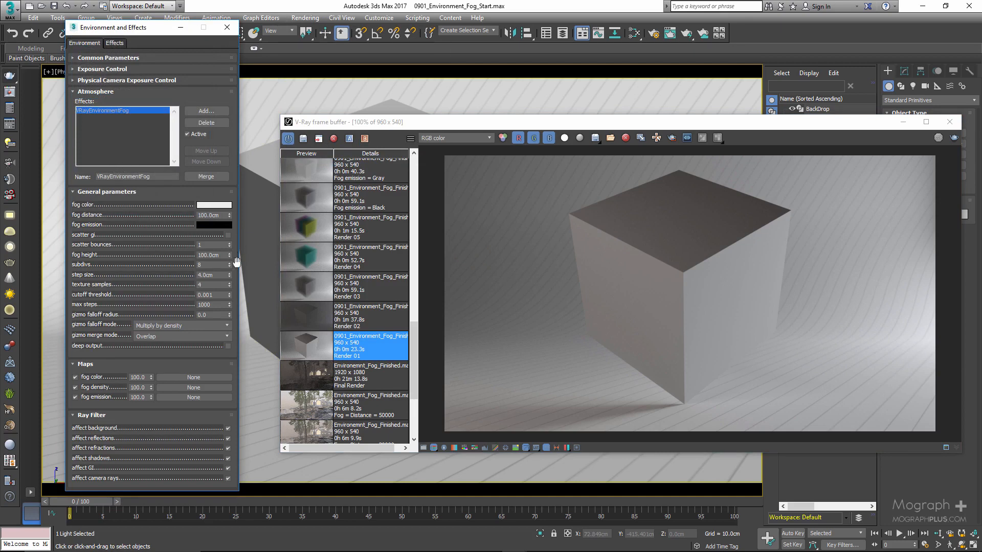
Compare the stored Render 02 and Render 01 in the render history.
{"action": "left_click", "coordinate": [313, 318]}
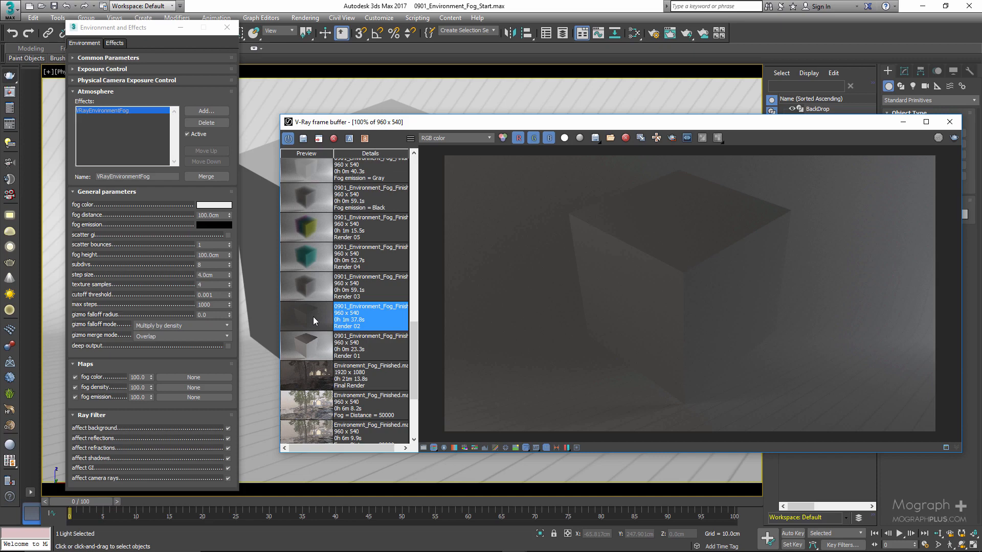
{"action": "double_click", "coordinate": [315, 342]}
{"action": "double_click", "coordinate": [313, 321]}
Set the fog height to 10 cm and the fog distance to 30 cm, and run a brief test render.
{"action": "double_click", "coordinate": [208, 256]}
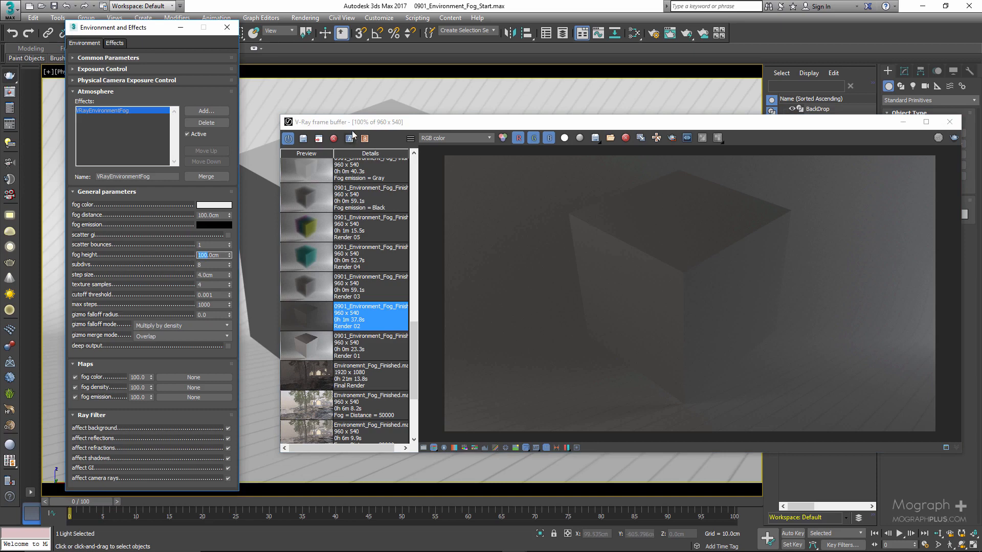
{"action": "left_click_drag", "start_coordinate": [359, 123], "coordinate": [399, 129]}
{"action": "double_click", "coordinate": [207, 255]}
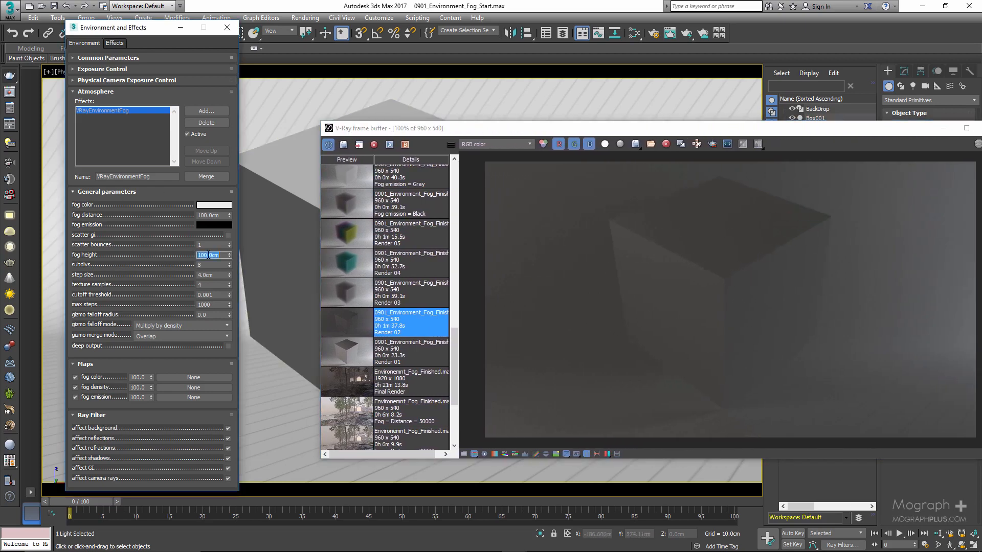
{"action": "type", "text": "10"}
{"action": "double_click", "coordinate": [204, 215]}
{"action": "type", "text": "30"}
{"action": "key", "text": "Return"}
{"action": "left_click_drag", "start_coordinate": [523, 129], "coordinate": [465, 120]}
{"action": "key", "text": "shift+q"}
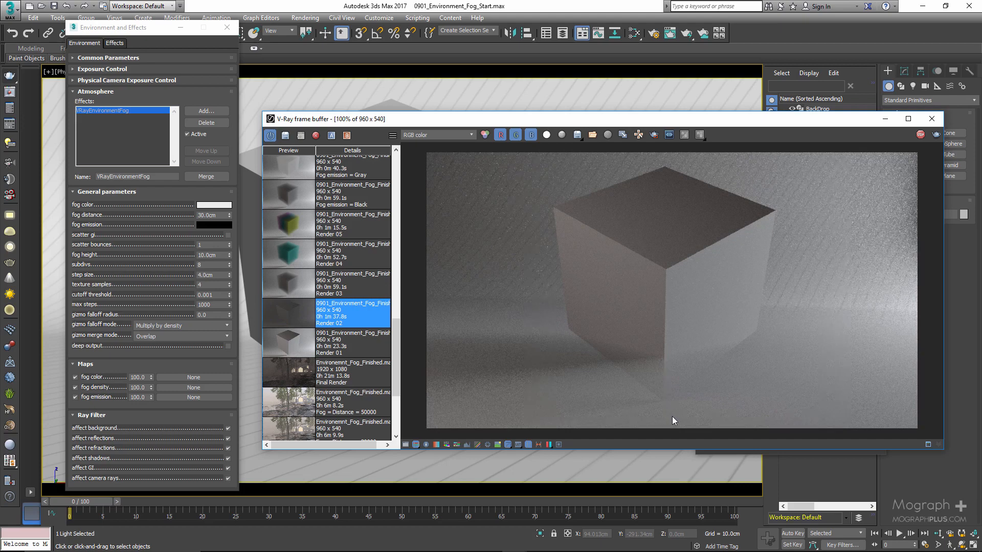
{"action": "left_click", "coordinate": [921, 134]}
Clear the frame buffer's image and set both the fog distance and the fog height to 100 cm.
{"action": "left_click", "coordinate": [609, 136]}
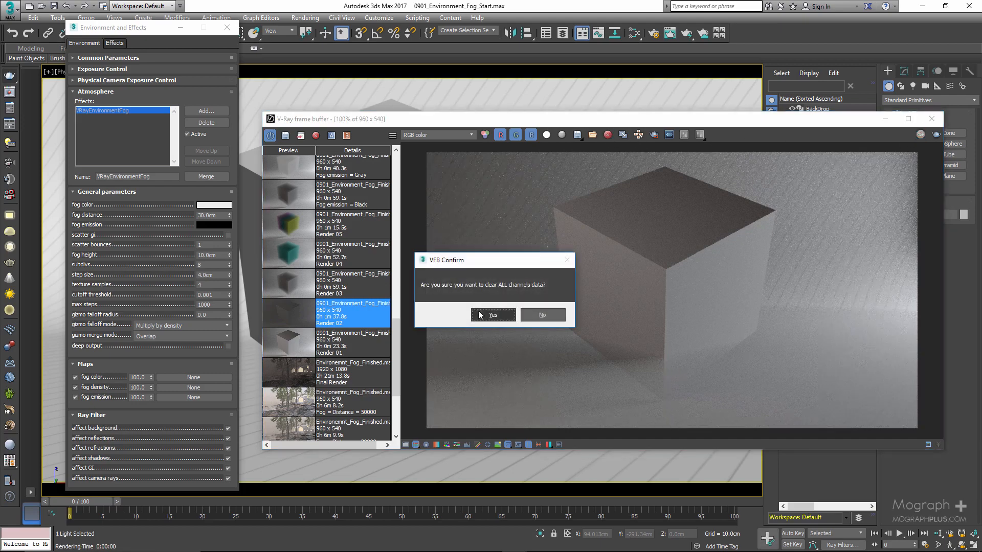
{"action": "left_click", "coordinate": [494, 316]}
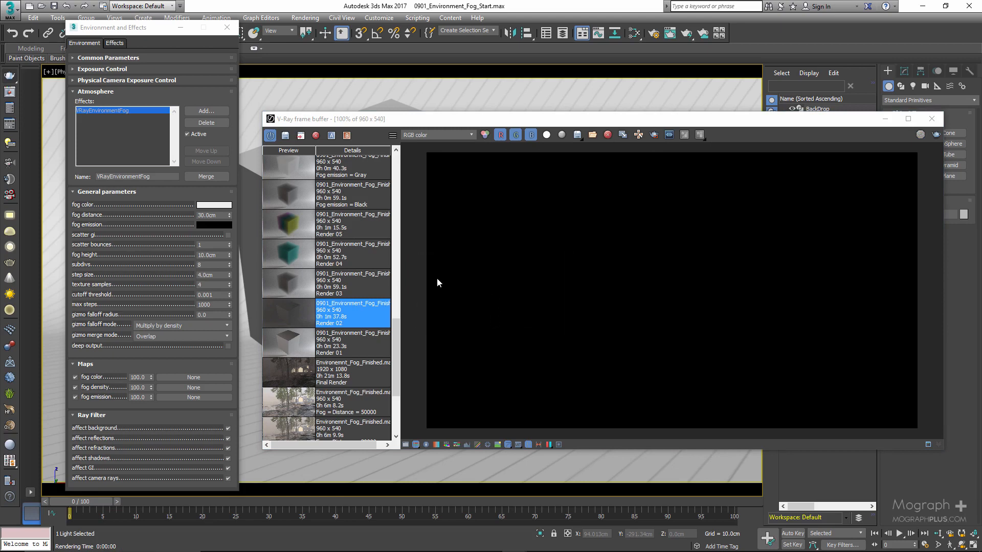
{"action": "double_click", "coordinate": [205, 215]}
{"action": "type", "text": "100"}
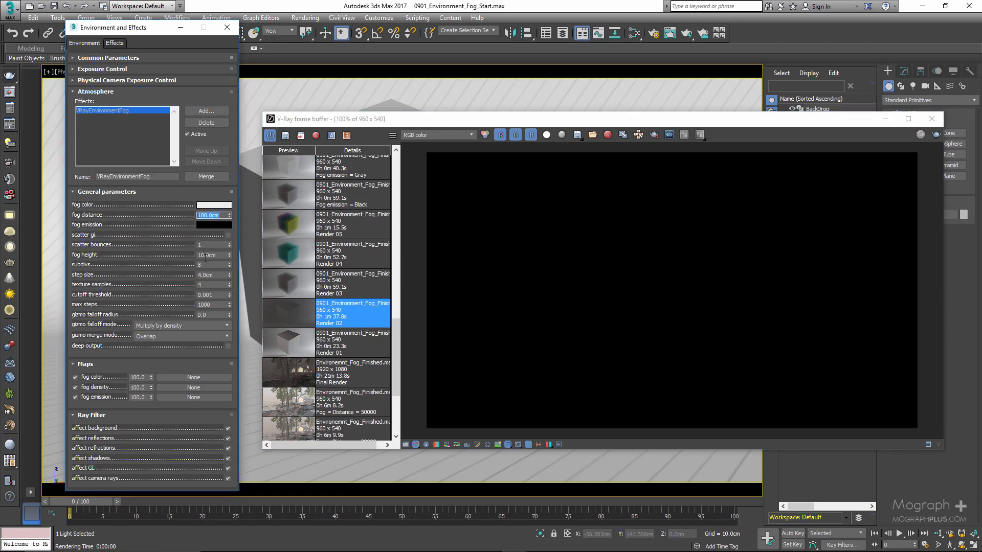
{"action": "double_click", "coordinate": [205, 255]}
{"action": "type", "text": "100"}
{"action": "key", "text": "Return"}
Add Box001 as the environment fog's gizmo and hide the box in the scene.
{"action": "left_click_drag", "start_coordinate": [523, 120], "coordinate": [981, 124]}
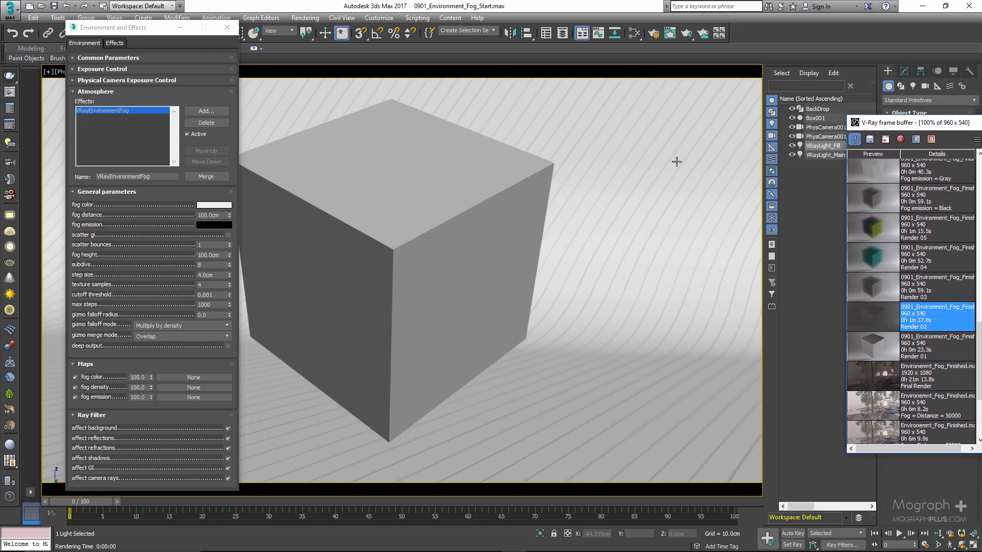
{"action": "left_click", "coordinate": [485, 213]}
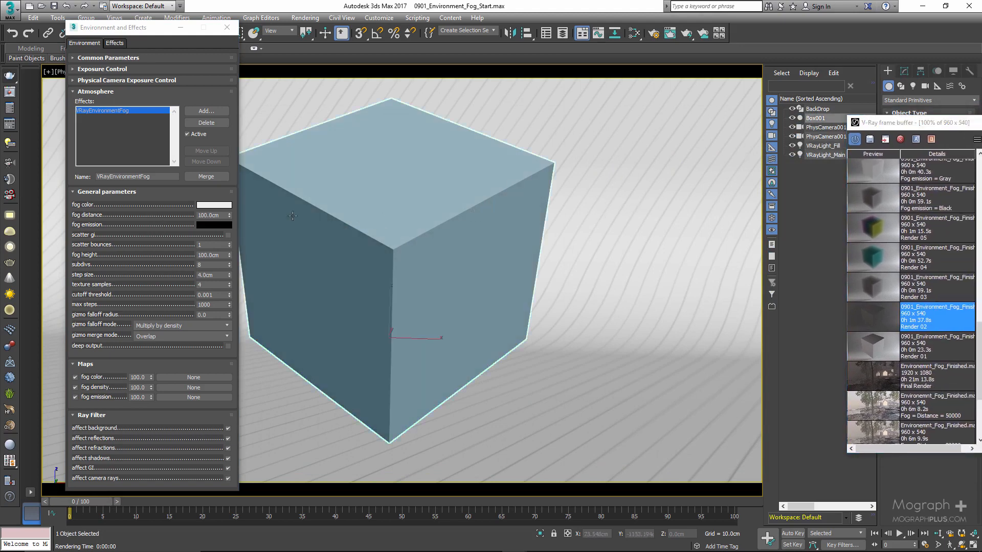
{"action": "left_click_drag", "start_coordinate": [124, 416], "coordinate": [117, 404]}
{"action": "scroll", "coordinate": [117, 403], "scroll_direction": "down", "scroll_amount": 5}
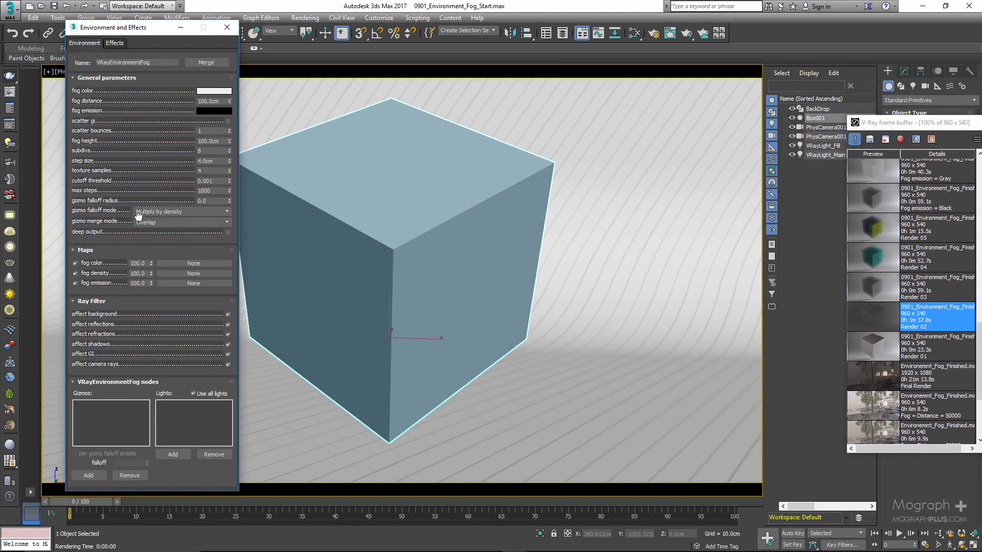
{"action": "left_click", "coordinate": [88, 475]}
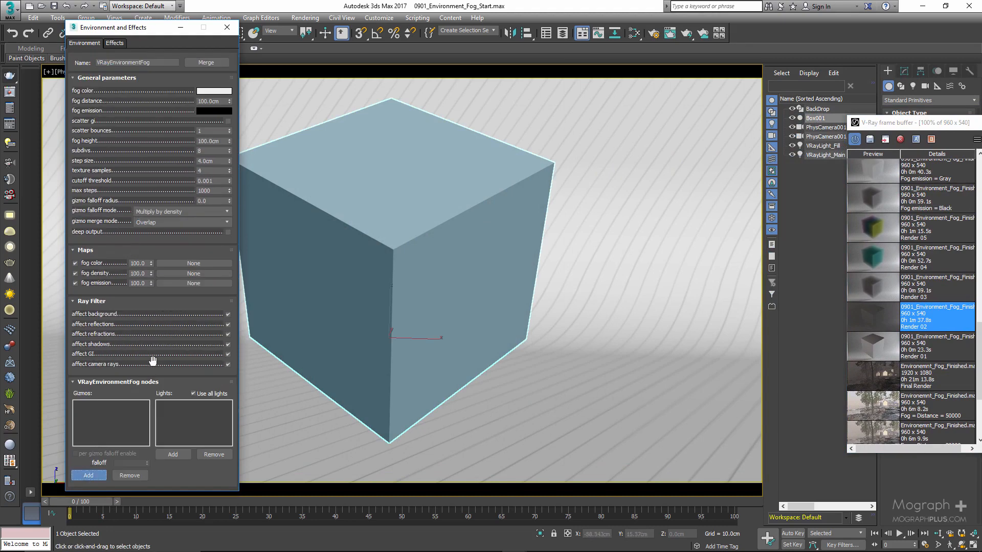
{"action": "key", "text": "h"}
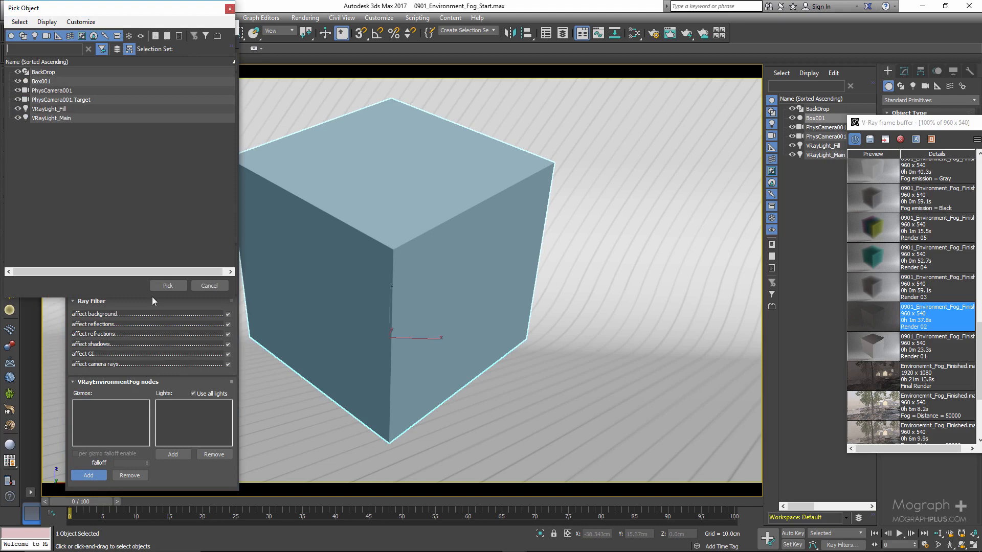
{"action": "double_click", "coordinate": [41, 81]}
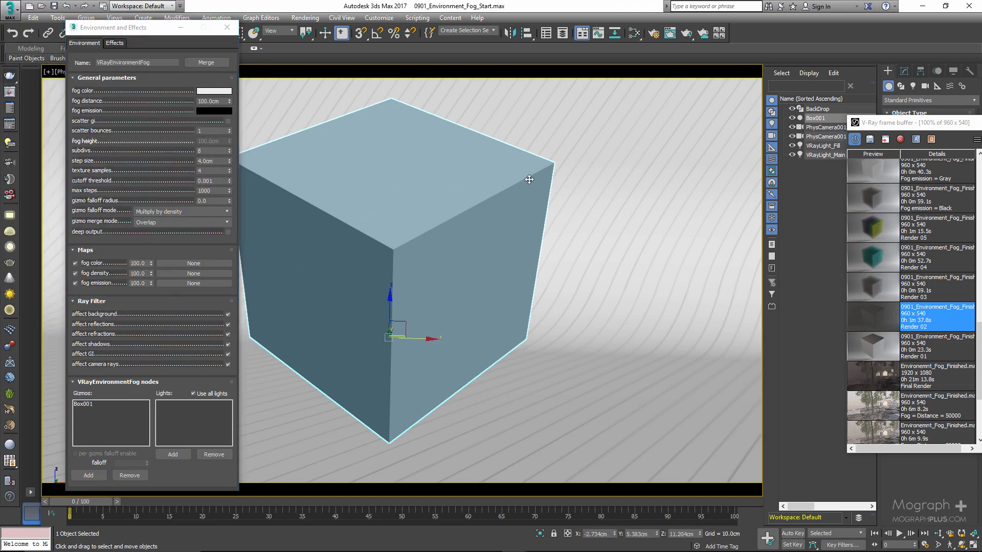
{"action": "left_click", "coordinate": [792, 118]}
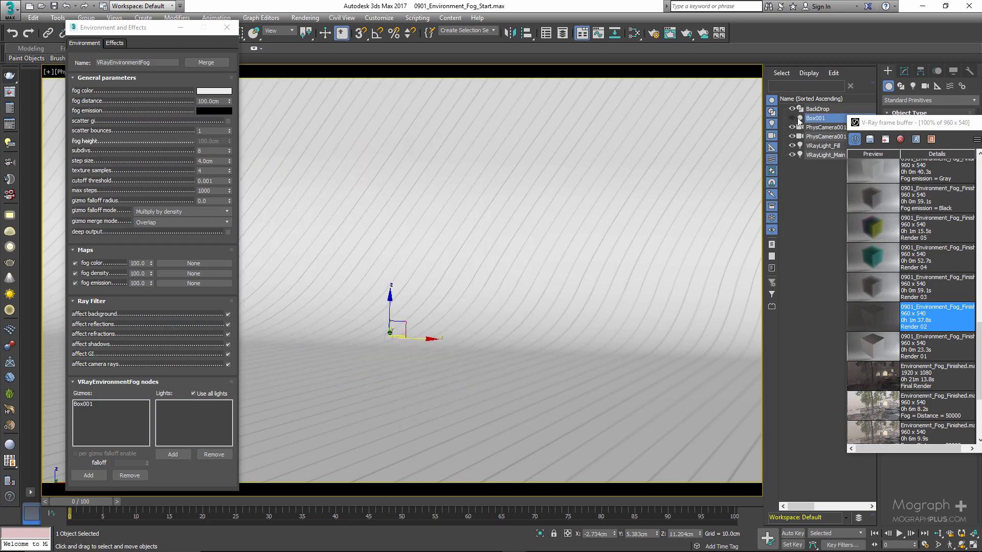
Bring the V-Ray frame buffer fully into view and select Box001 in the fog's gizmo list.
{"action": "left_click_drag", "start_coordinate": [908, 125], "coordinate": [324, 119]}
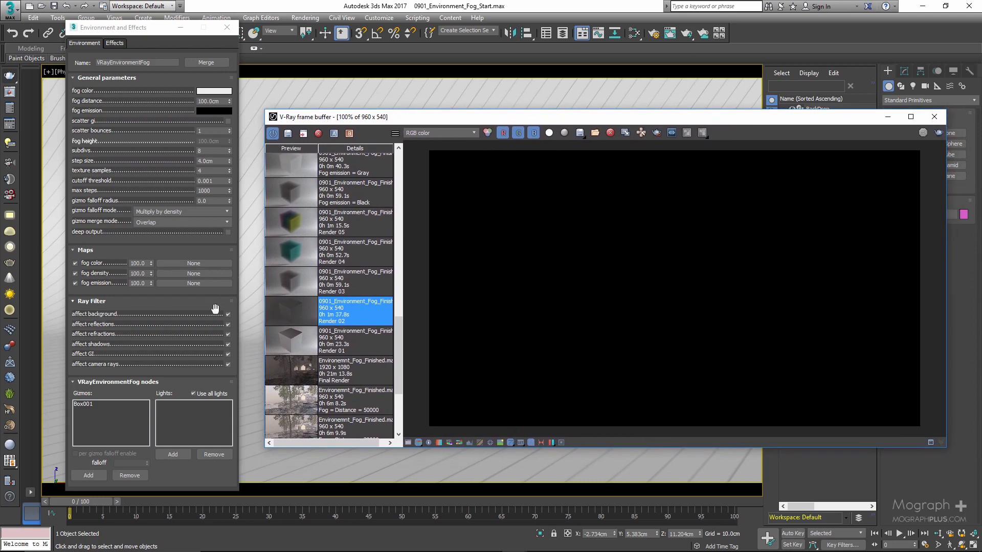
{"action": "scroll", "coordinate": [340, 324], "scroll_direction": "up", "scroll_amount": 3}
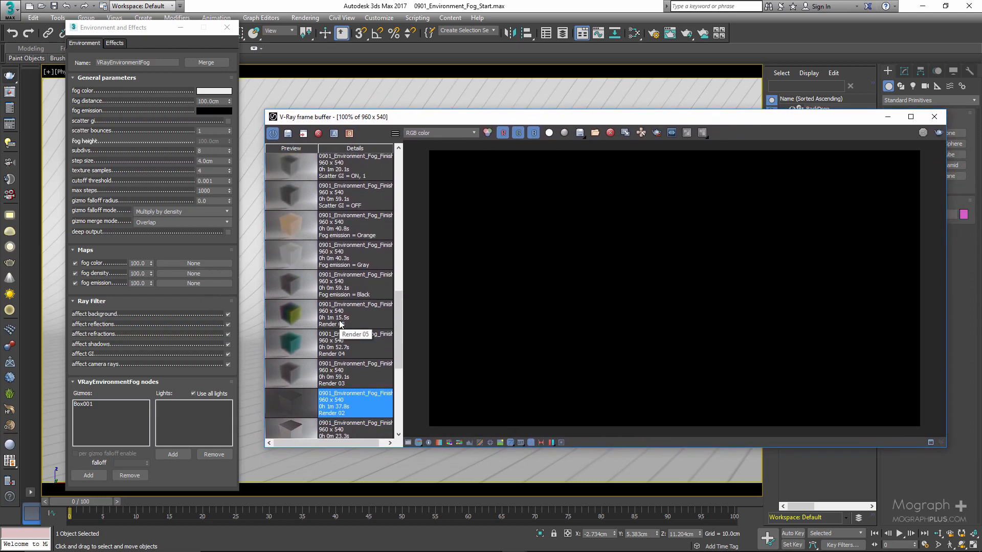
{"action": "scroll", "coordinate": [154, 347], "scroll_direction": "up", "scroll_amount": 2}
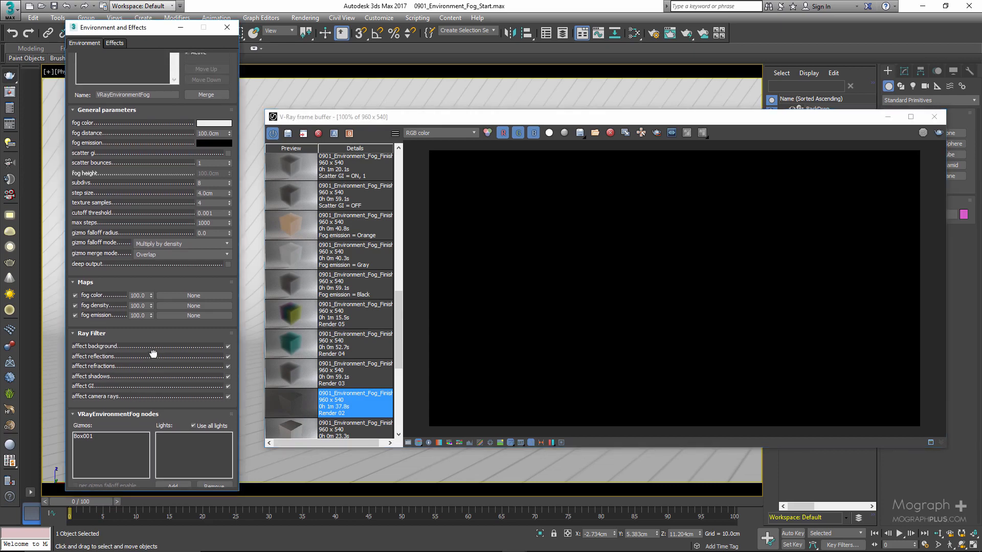
{"action": "left_click", "coordinate": [90, 436]}
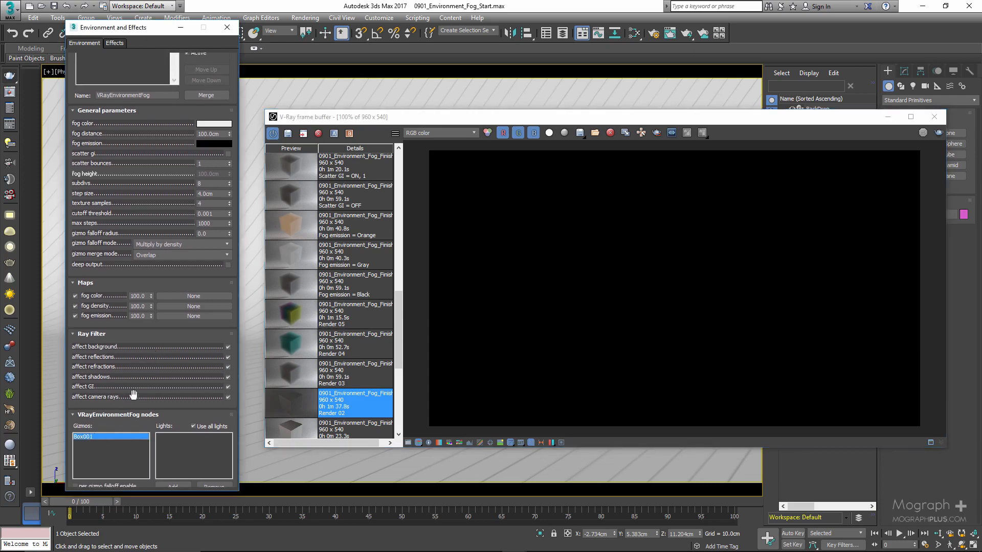
Set the fog distance to 5 cm and display the stored Render 03 from the render history.
{"action": "scroll", "coordinate": [144, 191], "scroll_direction": "up", "scroll_amount": 1}
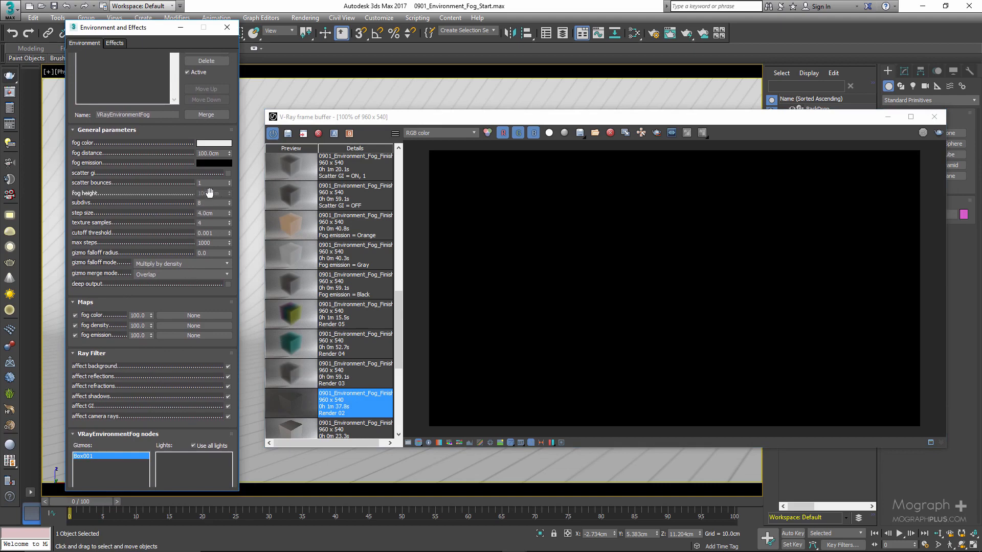
{"action": "scroll", "coordinate": [209, 192], "scroll_direction": "up", "scroll_amount": 1}
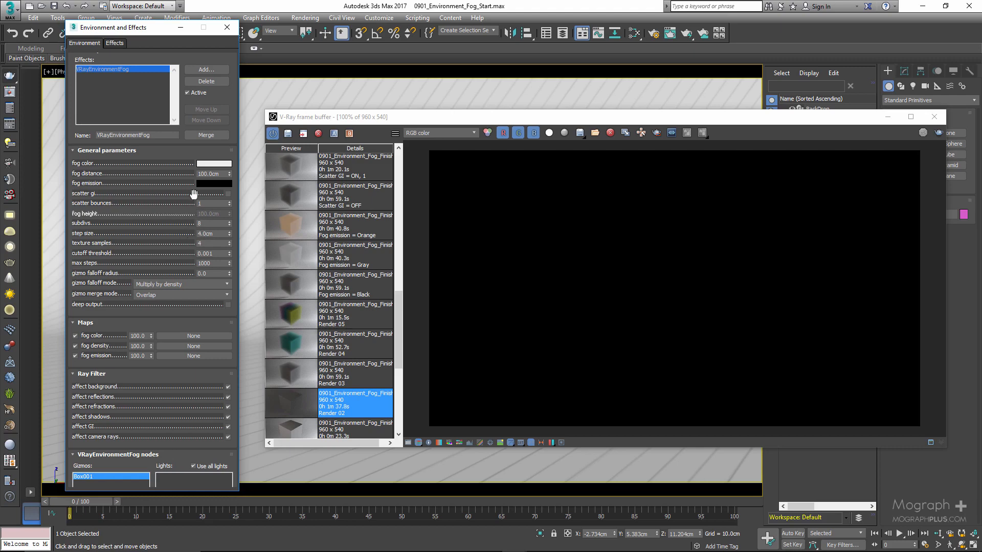
{"action": "double_click", "coordinate": [212, 174]}
{"action": "type", "text": "5"}
{"action": "key", "text": "Return"}
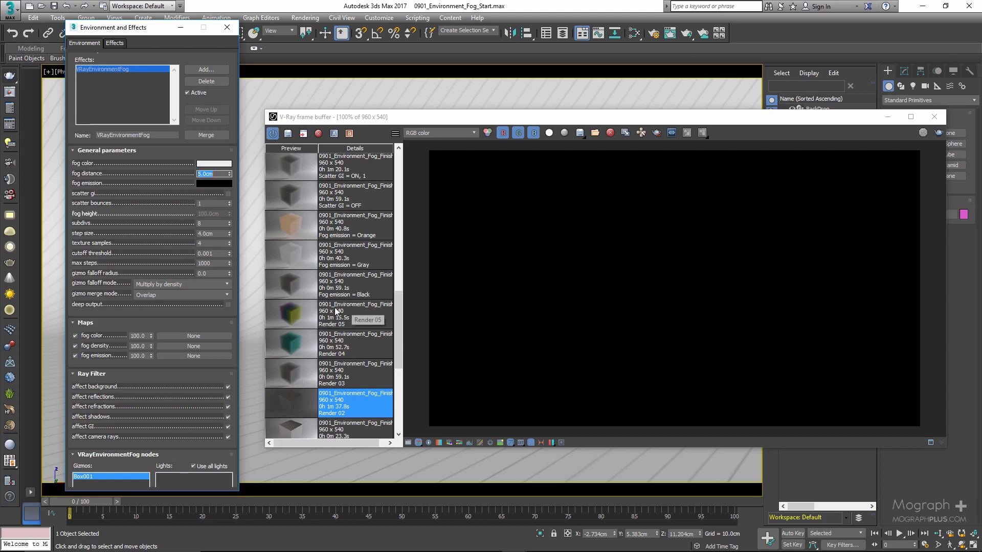
{"action": "left_click", "coordinate": [299, 377]}
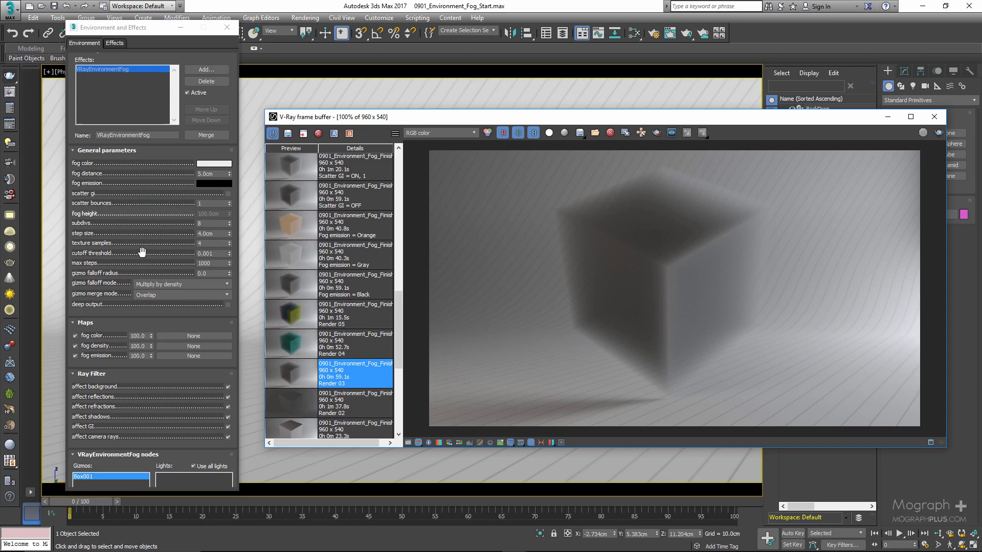
Change the fog color to turquoise with red 38 and a reduced blue value, and display the stored Render 04.
{"action": "left_click", "coordinate": [220, 163]}
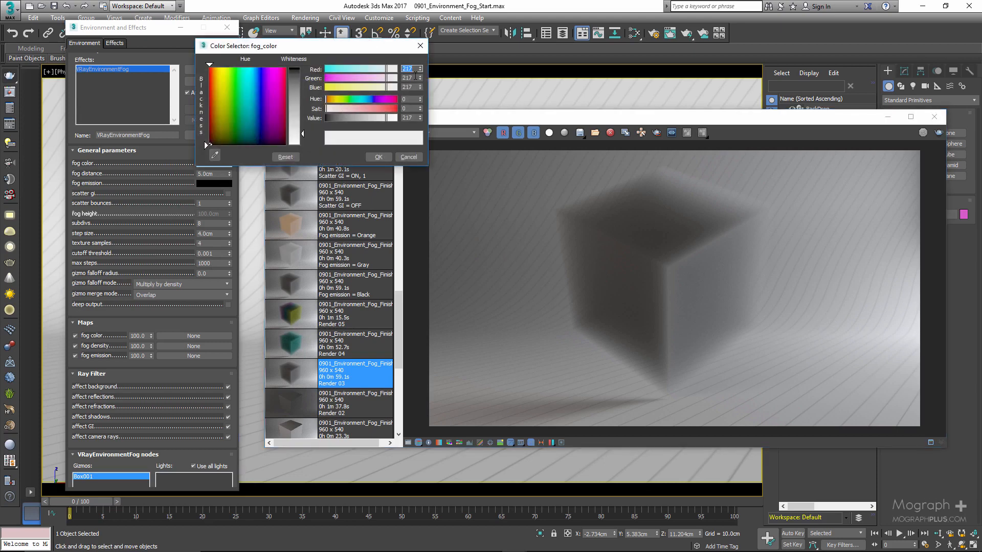
{"action": "type", "text": "38"}
{"action": "double_click", "coordinate": [409, 87]}
{"action": "type", "text": "19"}
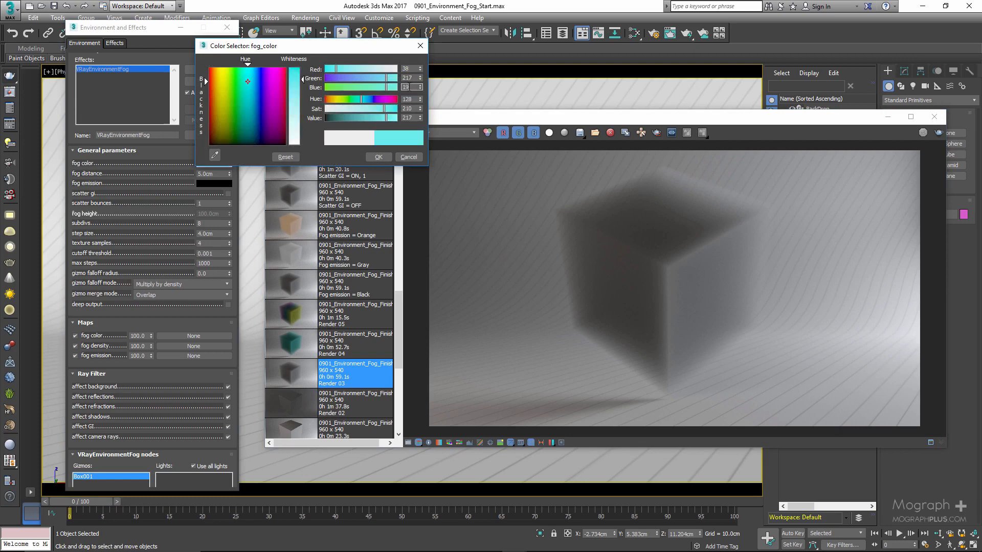
{"action": "key", "text": "Return"}
{"action": "left_click", "coordinate": [379, 157]}
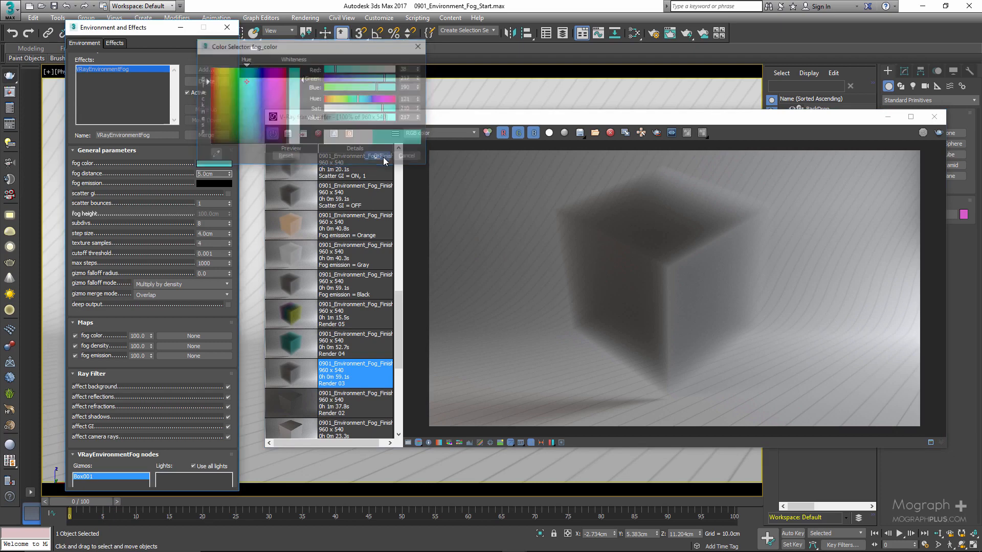
{"action": "left_click", "coordinate": [290, 347]}
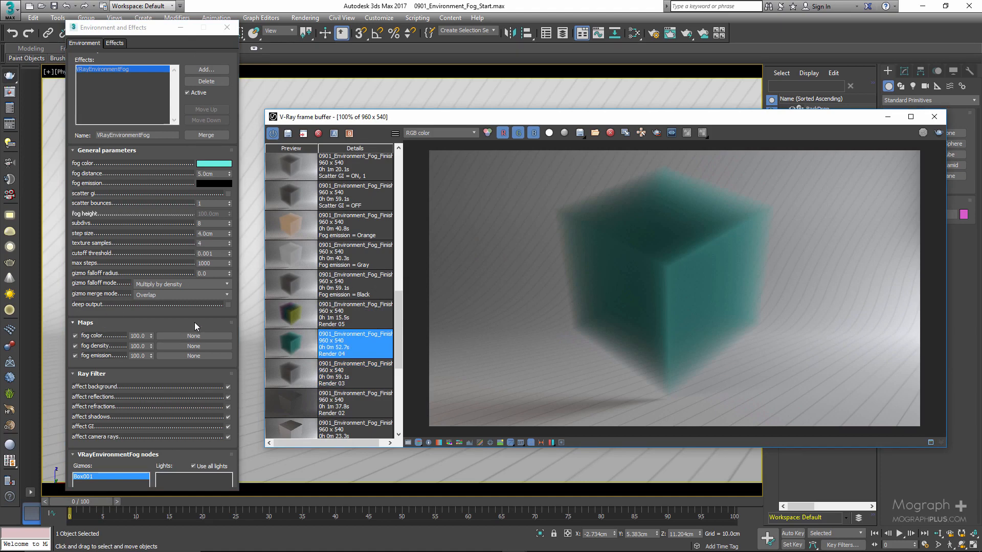
Add a Gradient Ramp map in the Slate Material Editor and show its parameters.
{"action": "left_click", "coordinate": [402, 4]}
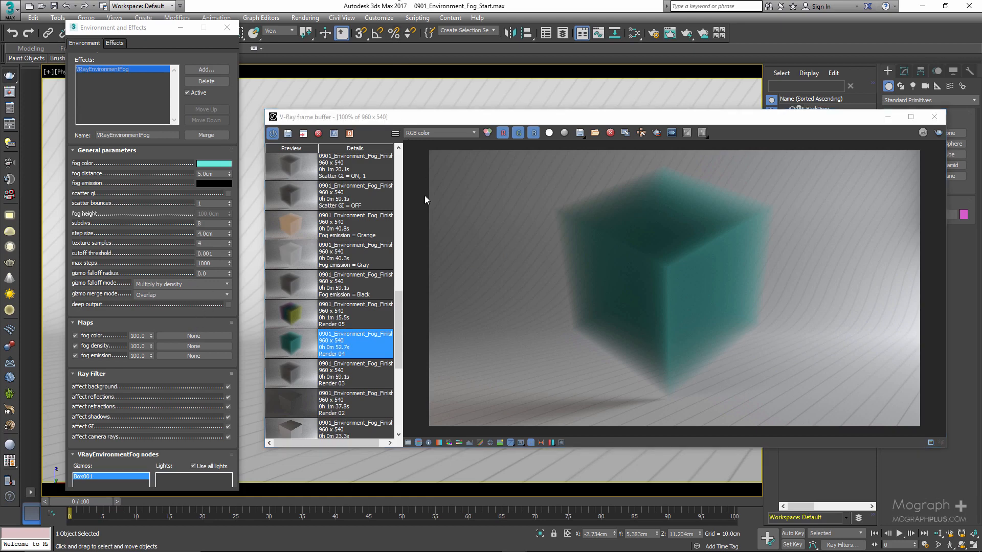
{"action": "key", "text": "m"}
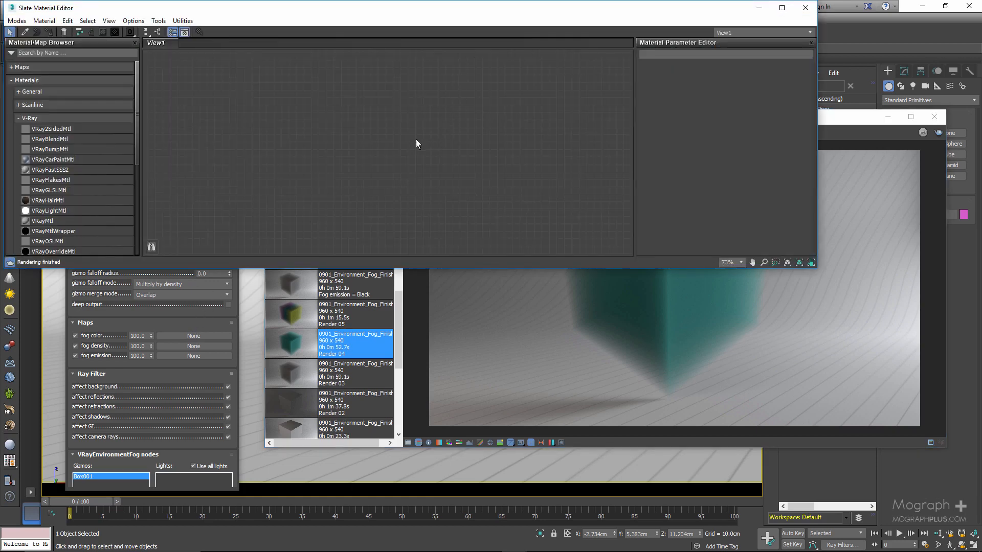
{"action": "right_click", "coordinate": [291, 118]}
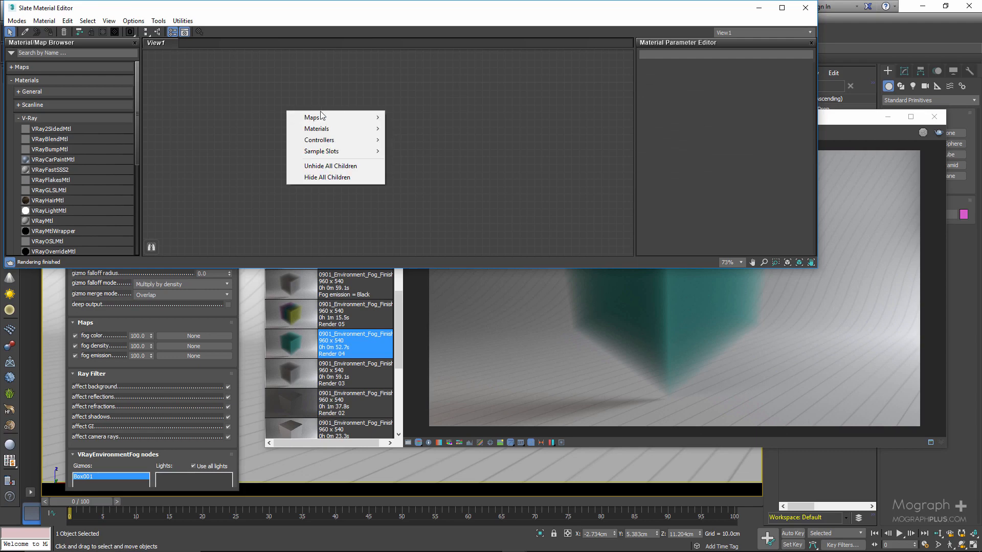
{"action": "mouse_move", "coordinate": [340, 117]}
{"action": "mouse_move", "coordinate": [431, 129]}
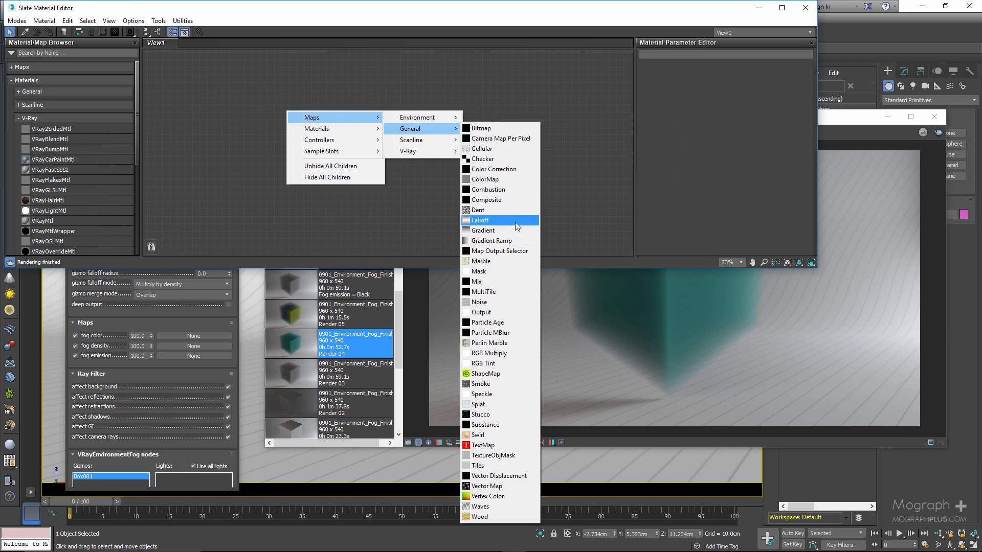
{"action": "left_click", "coordinate": [515, 241]}
{"action": "scroll", "coordinate": [255, 103], "scroll_direction": "up", "scroll_amount": 4}
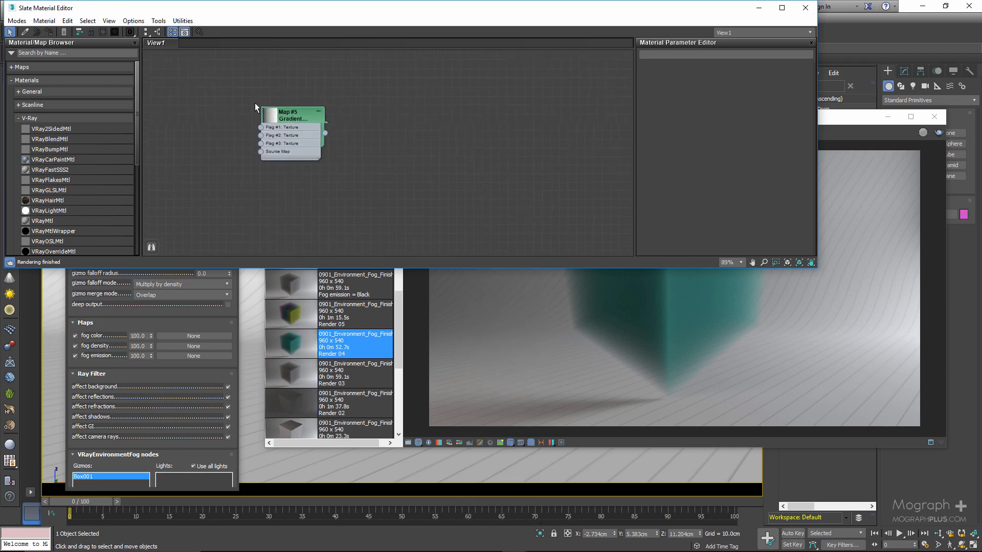
{"action": "double_click", "coordinate": [369, 121]}
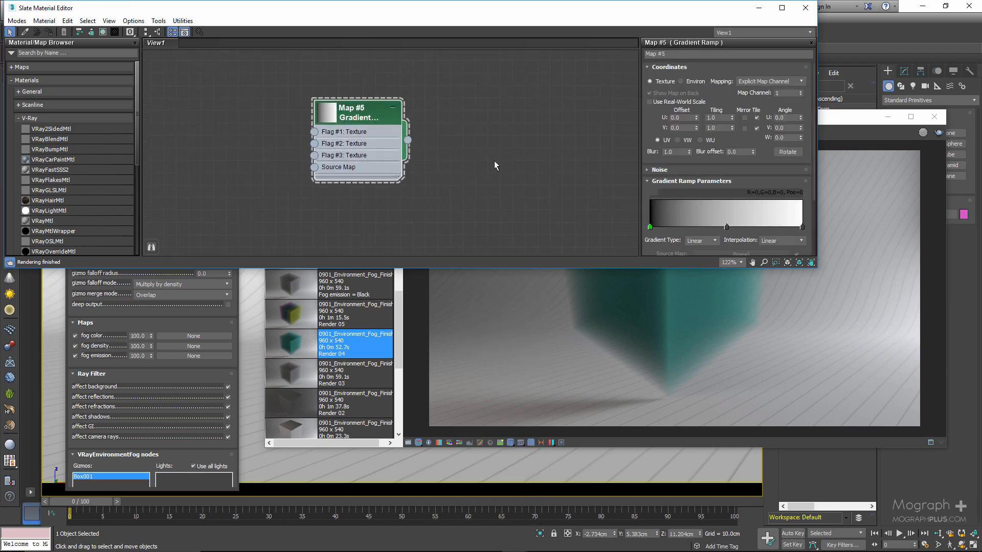
Set the color of the gradient ramp's first flag to pink with red 210, green 30 and blue 174.
{"action": "left_click", "coordinate": [650, 227]}
{"action": "double_click", "coordinate": [650, 227]}
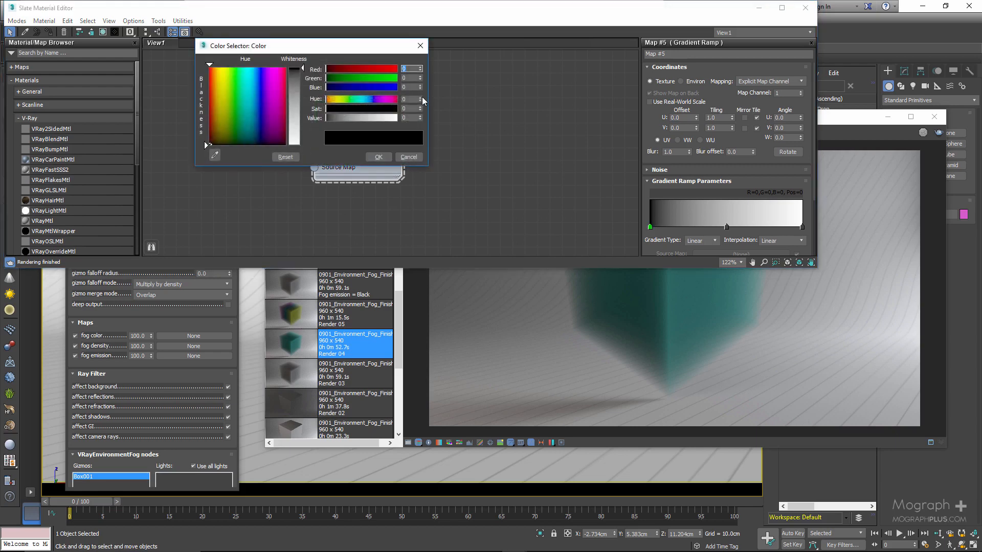
{"action": "type", "text": "210"}
{"action": "key", "text": "Tab"}
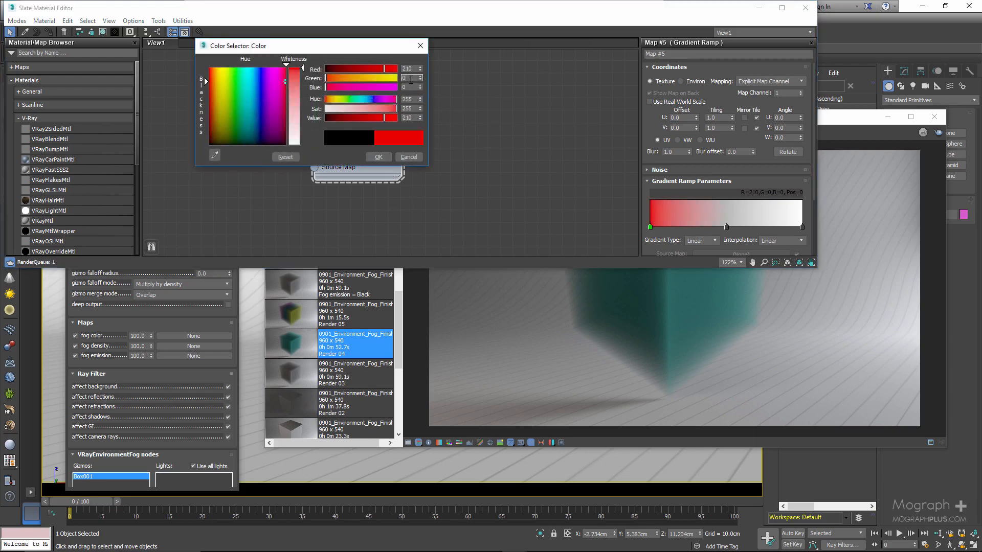
{"action": "type", "text": "30"}
{"action": "key", "text": "Tab"}
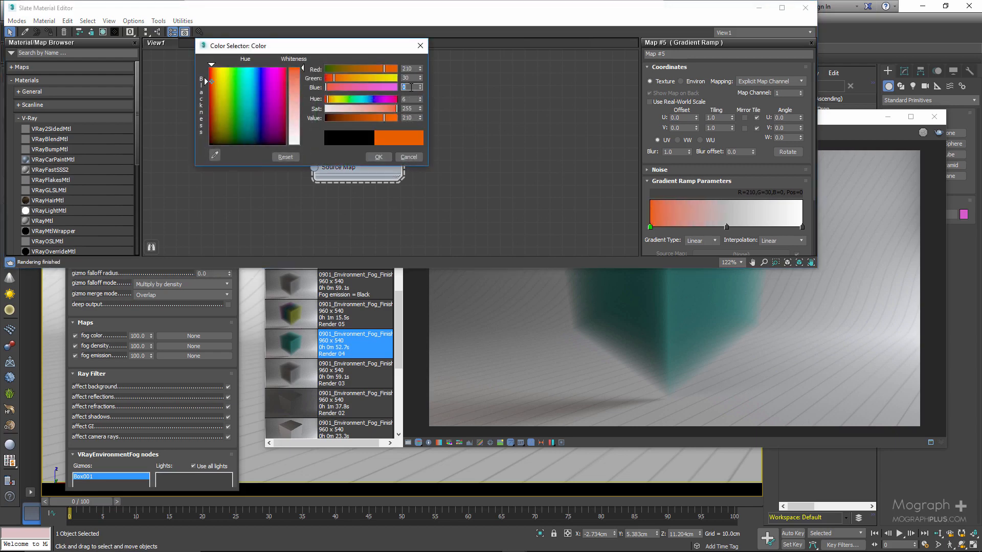
{"action": "type", "text": "174"}
{"action": "left_click", "coordinate": [378, 157]}
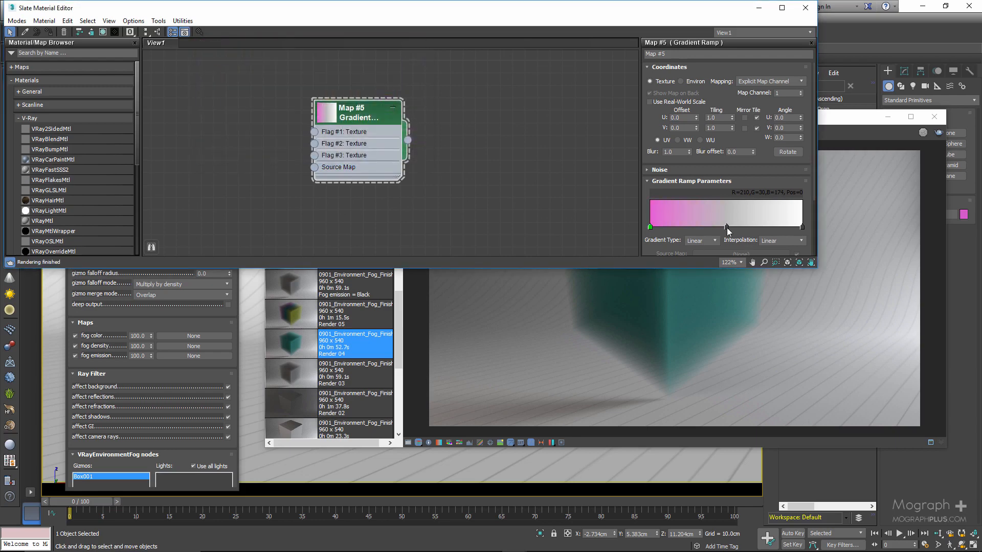
Set the color of the gradient ramp's middle flag to teal with red 10, green 115 and blue 127.
{"action": "double_click", "coordinate": [727, 227]}
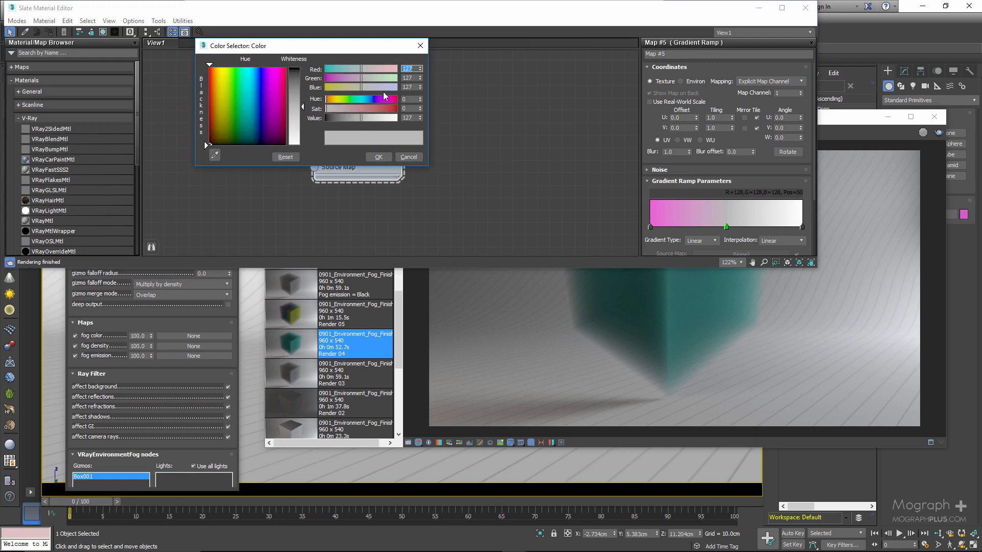
{"action": "type", "text": "10"}
{"action": "key", "text": "Tab"}
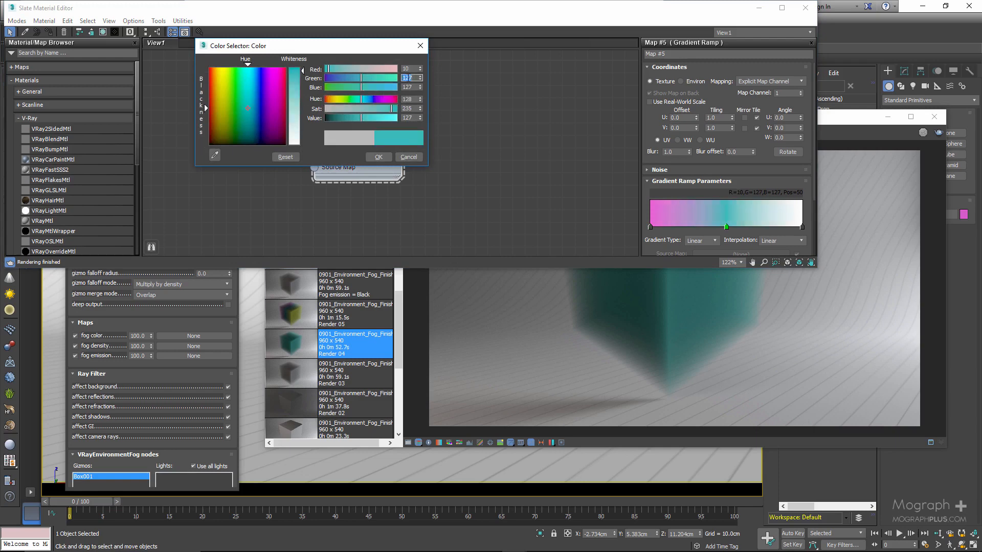
{"action": "type", "text": "115"}
{"action": "left_click", "coordinate": [407, 88]}
{"action": "left_click", "coordinate": [379, 157]}
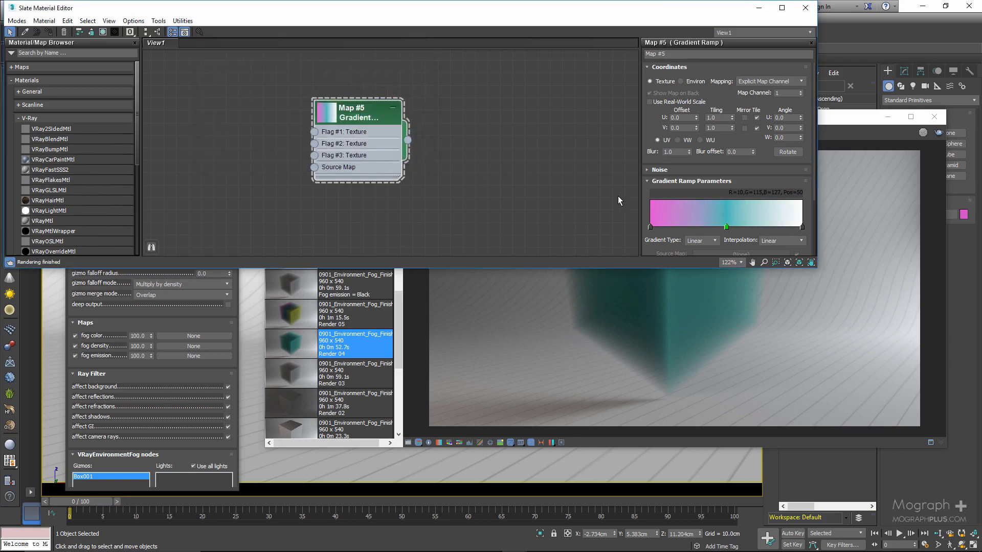
Set the color of the gradient ramp's end flag to yellow with red 231, green 255 and blue 24.
{"action": "double_click", "coordinate": [801, 227]}
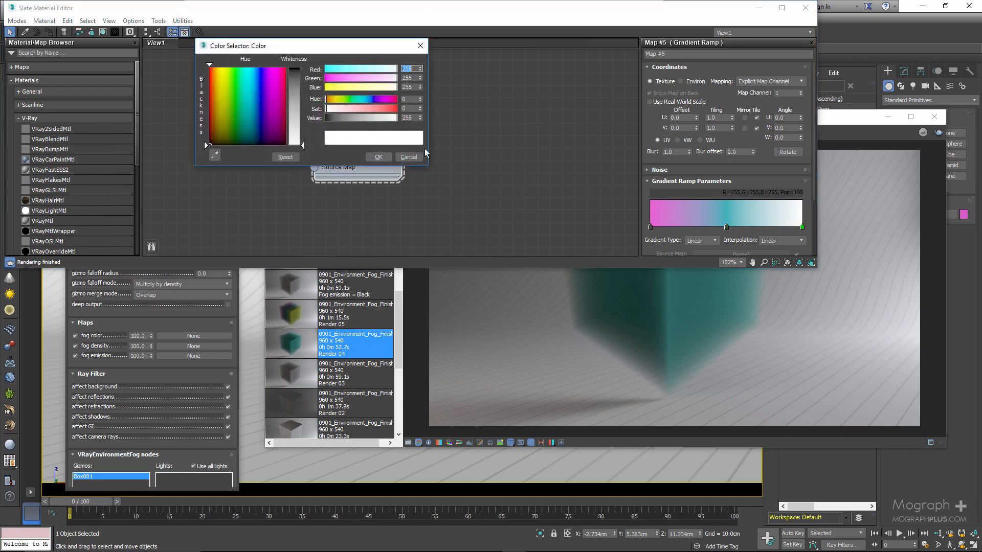
{"action": "type", "text": "231"}
{"action": "double_click", "coordinate": [413, 87]}
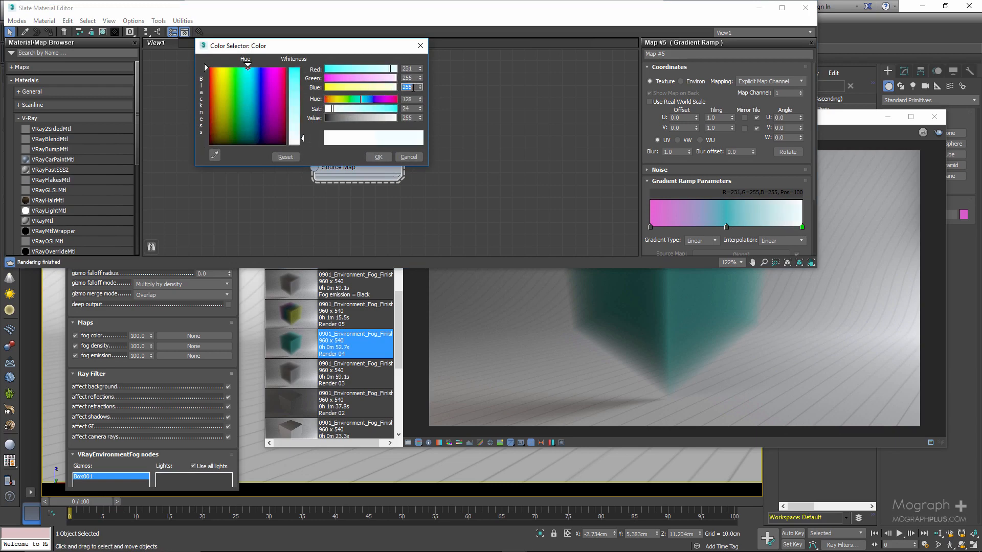
{"action": "type", "text": "24"}
{"action": "double_click", "coordinate": [410, 78]}
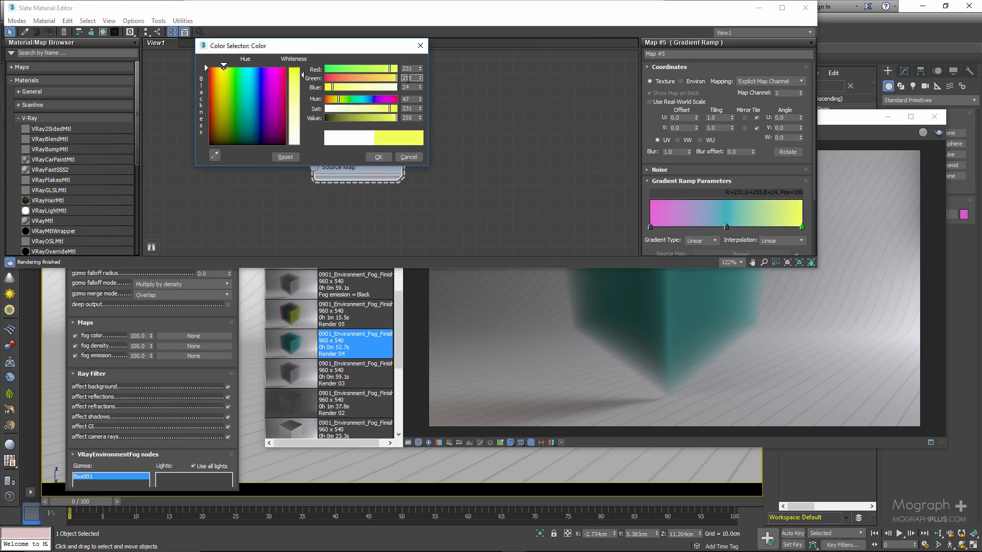
{"action": "left_click", "coordinate": [375, 157]}
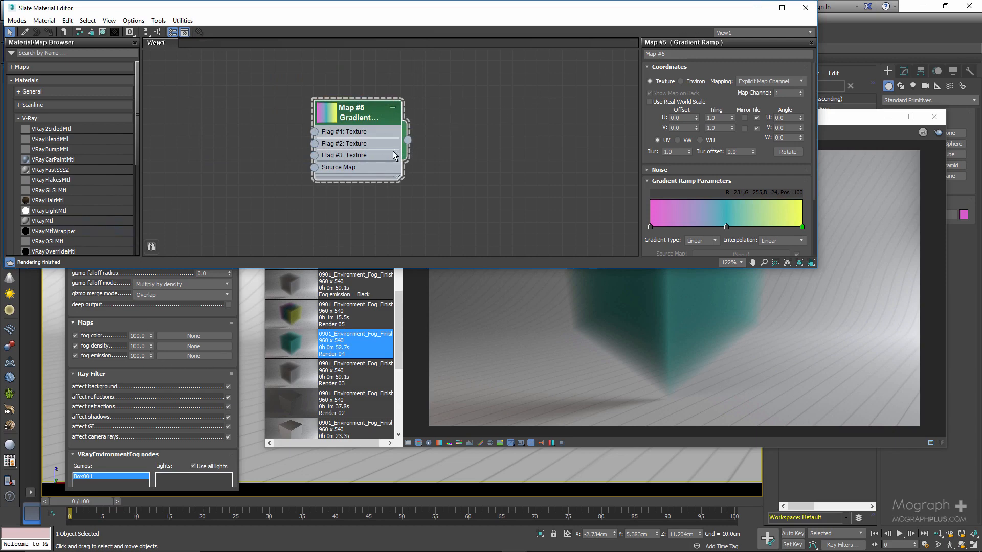
Set the Gradient Ramp's mapping to Planar from Object XYZ.
{"action": "left_click_drag", "start_coordinate": [427, 10], "coordinate": [434, 36]}
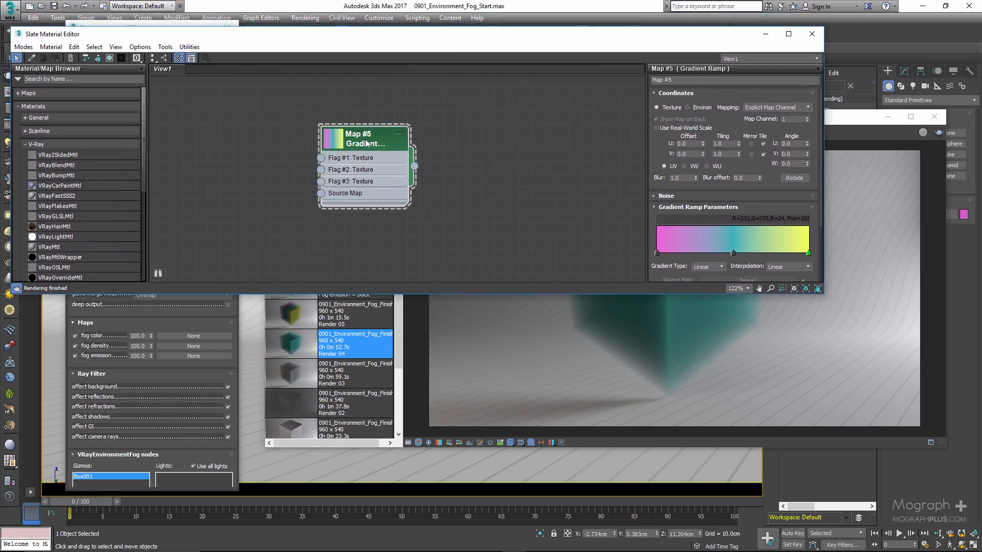
{"action": "left_click", "coordinate": [763, 107]}
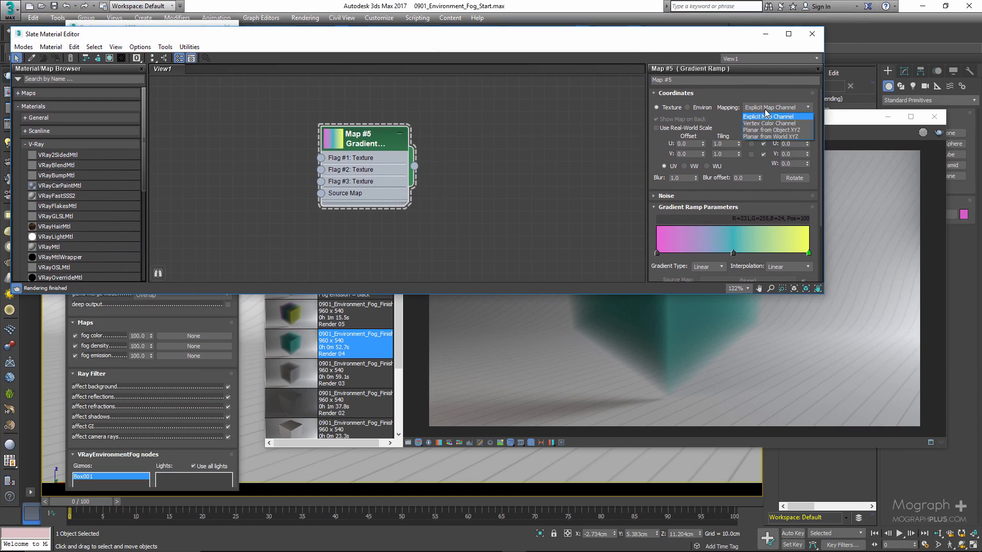
{"action": "left_click", "coordinate": [795, 131]}
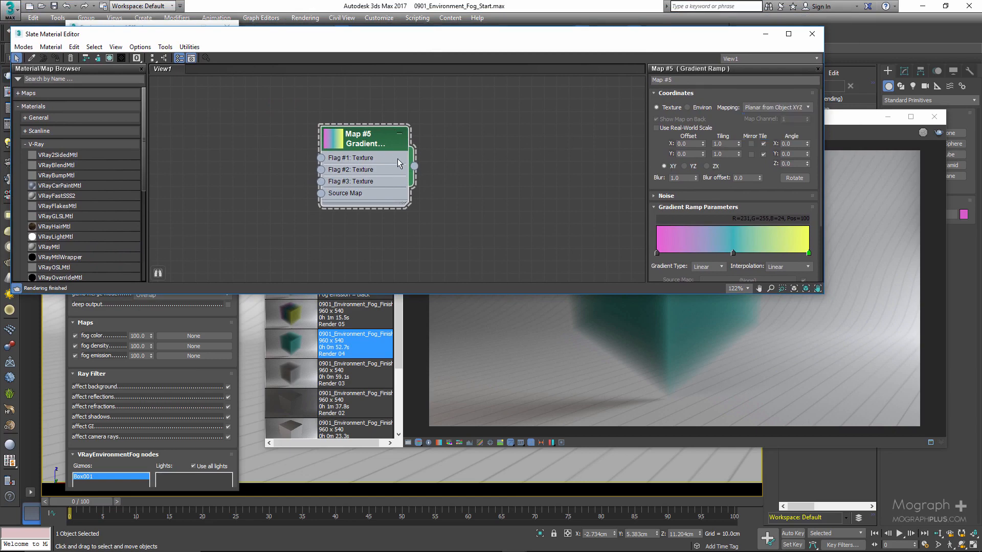
Assign the Gradient Ramp as an instance to the environment fog's fog color map and close the Slate Material Editor.
{"action": "left_click_drag", "start_coordinate": [415, 166], "coordinate": [187, 339]}
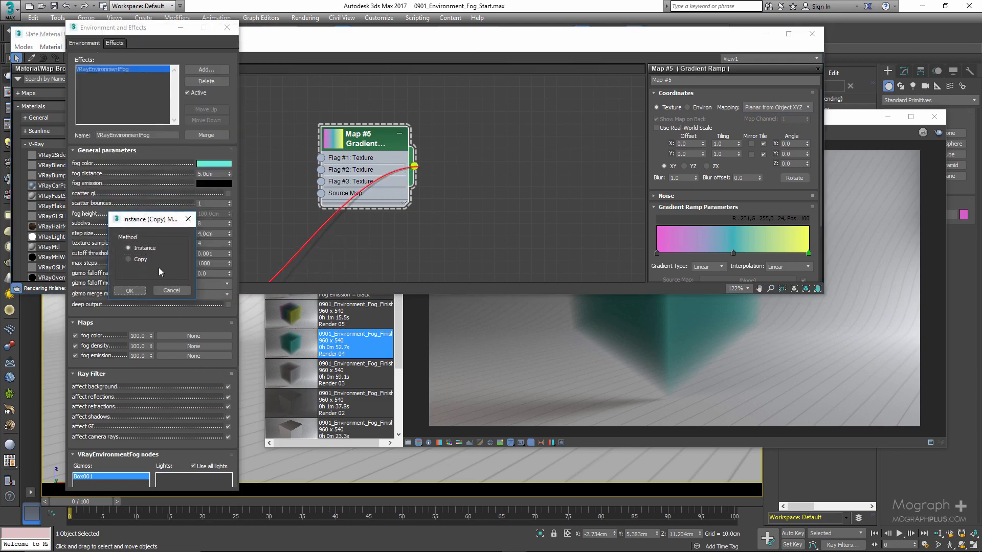
{"action": "left_click", "coordinate": [131, 290]}
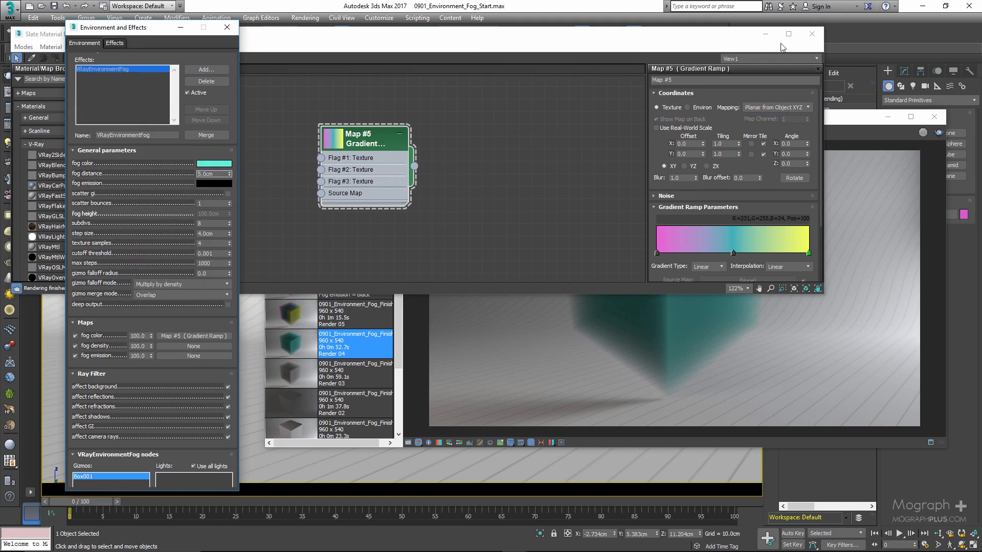
{"action": "left_click", "coordinate": [812, 34]}
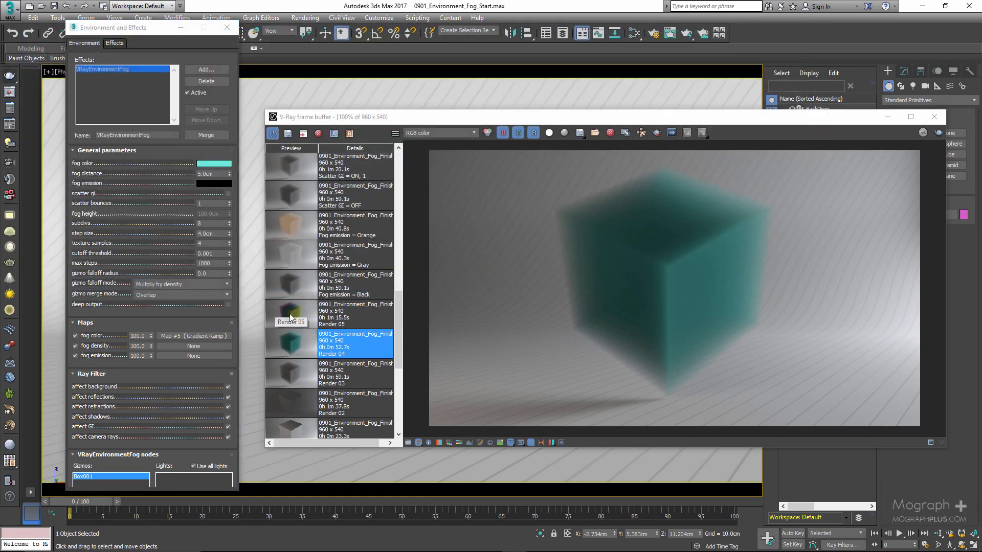
Display the Render 05 image, disable the fog color map and desaturate the fog color to near-white.
{"action": "left_click", "coordinate": [290, 318]}
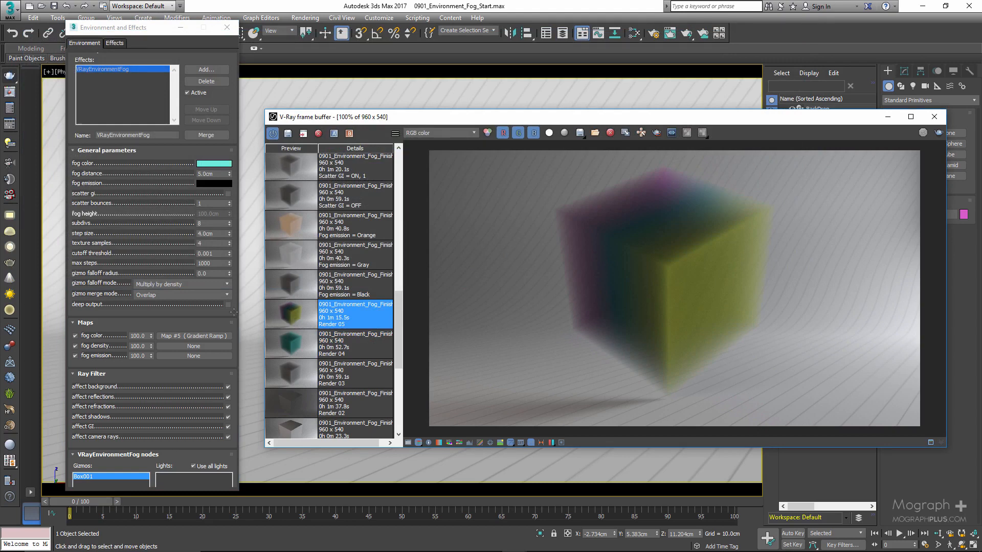
{"action": "left_click", "coordinate": [75, 336]}
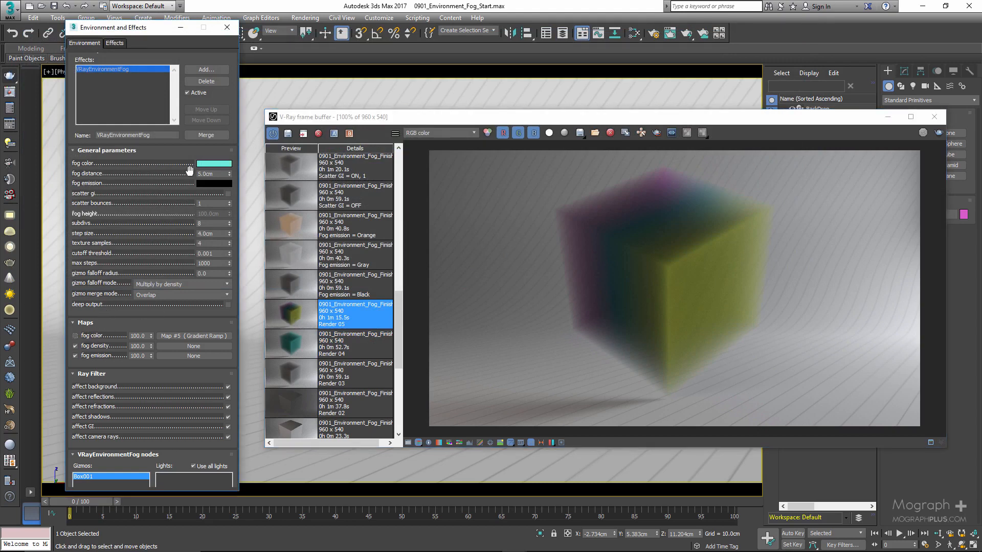
{"action": "left_click", "coordinate": [213, 164]}
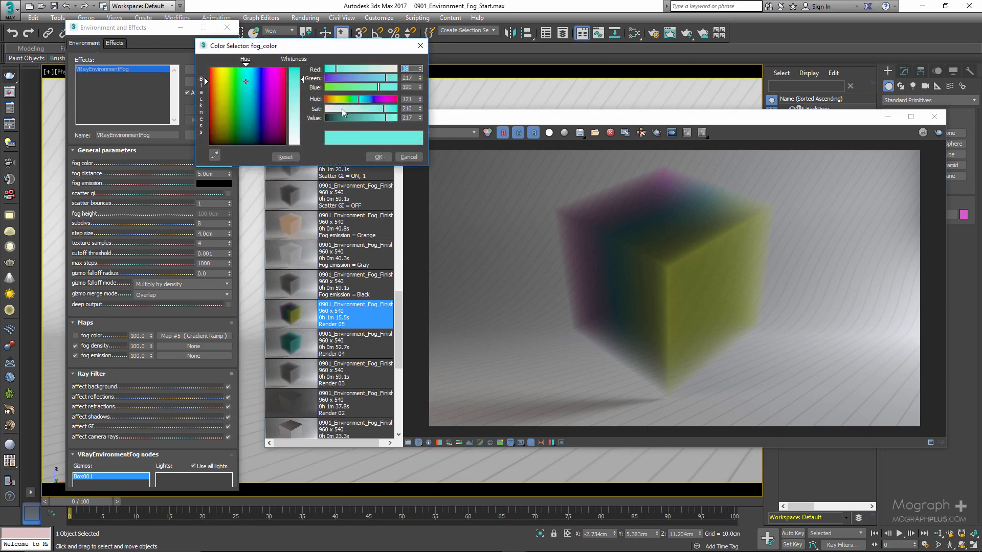
{"action": "left_click_drag", "start_coordinate": [341, 108], "coordinate": [326, 109]}
{"action": "left_click", "coordinate": [377, 157]}
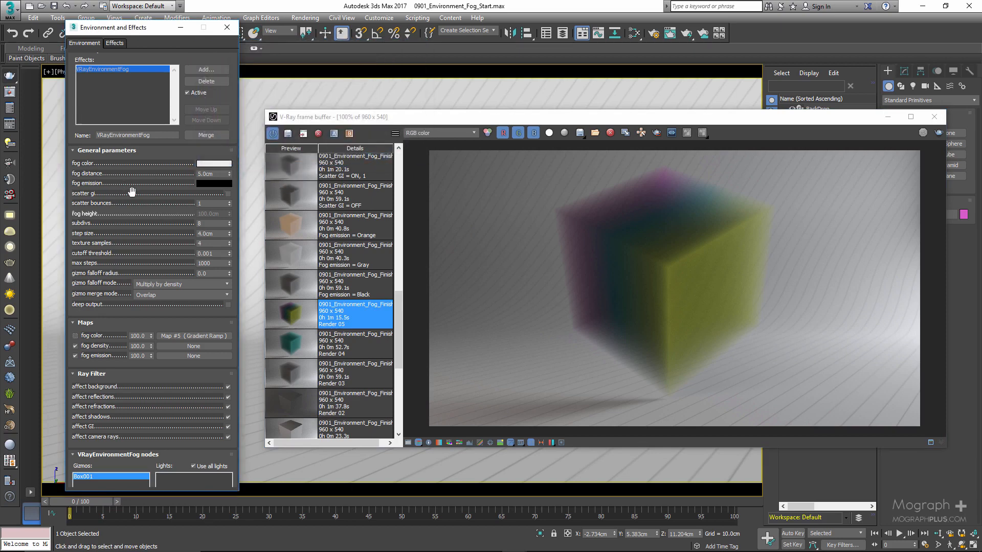
Display the Fog emission = Black render from the render history.
{"action": "left_click_drag", "start_coordinate": [133, 196], "coordinate": [138, 264]}
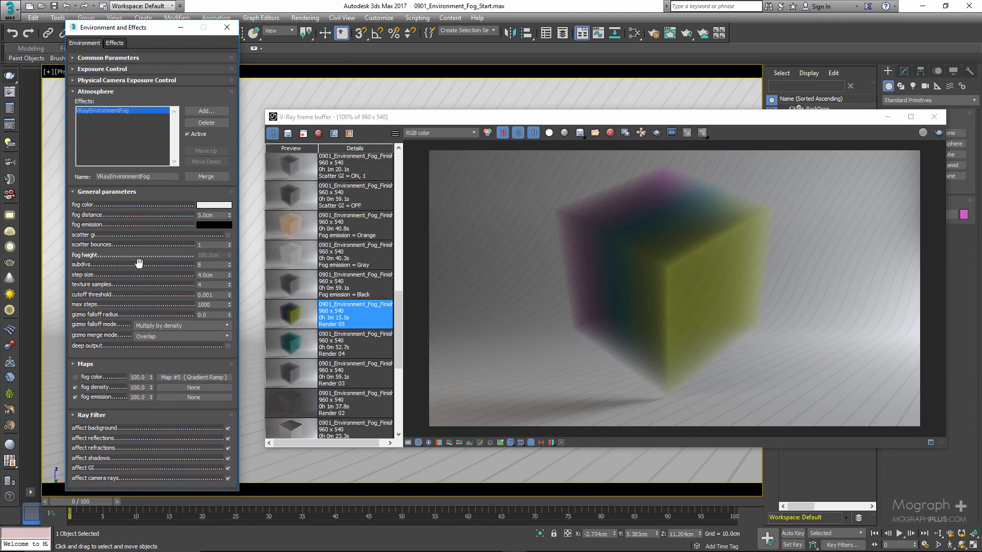
{"action": "left_click", "coordinate": [217, 217]}
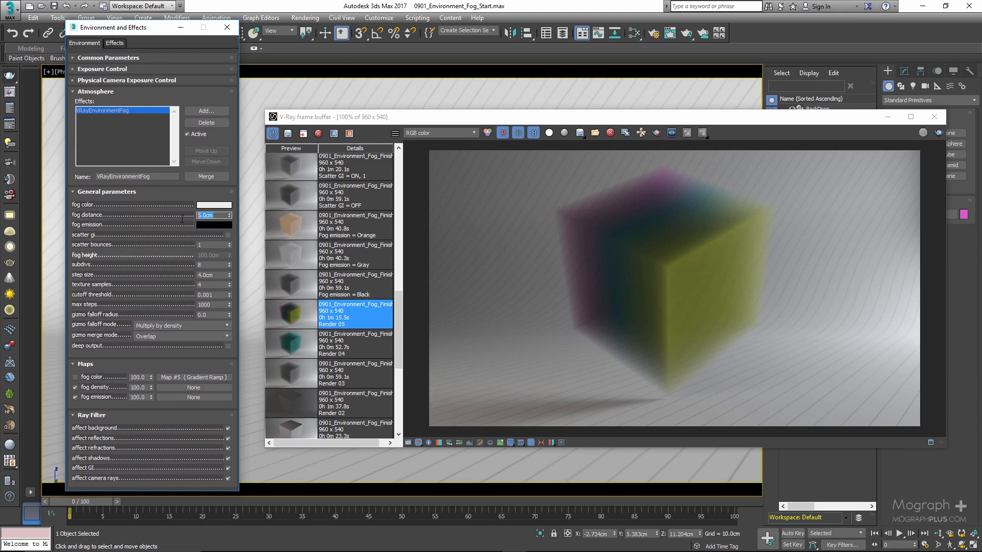
{"action": "left_click", "coordinate": [162, 225]}
{"action": "double_click", "coordinate": [293, 287]}
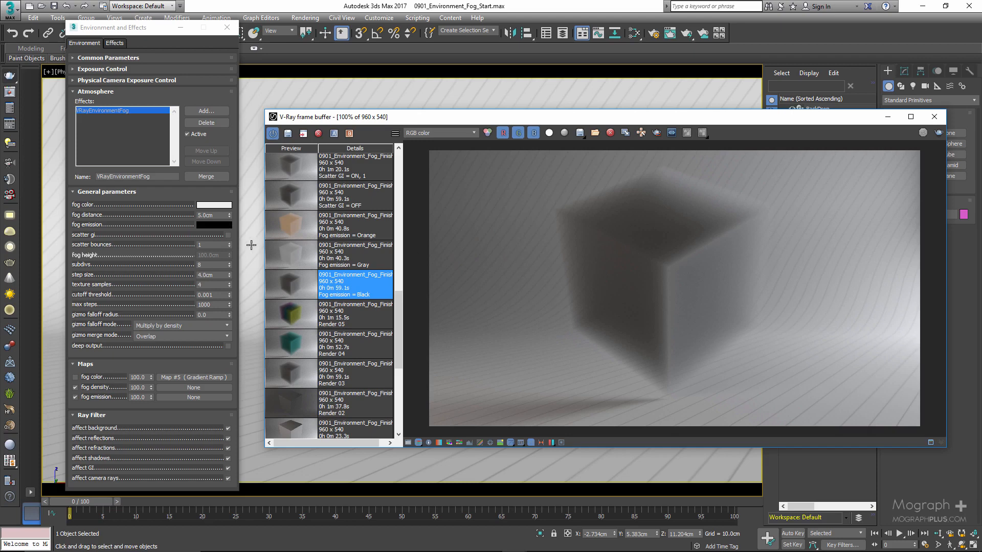
Set the fog emission color to gray with value 128 and display the Fog emission = Gray render.
{"action": "left_click", "coordinate": [220, 225]}
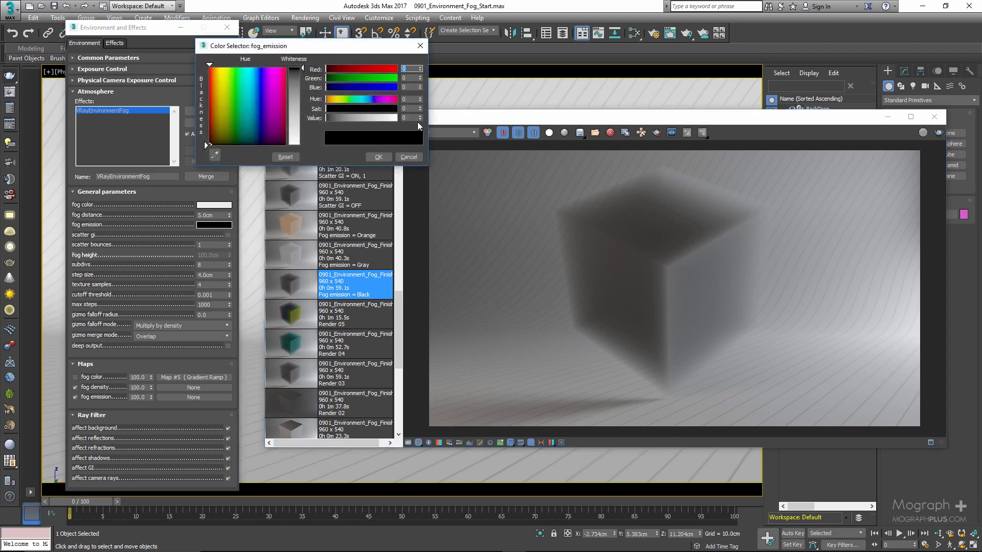
{"action": "double_click", "coordinate": [407, 118]}
{"action": "key", "text": "Return"}
{"action": "left_click", "coordinate": [379, 157]}
{"action": "left_click", "coordinate": [290, 259]}
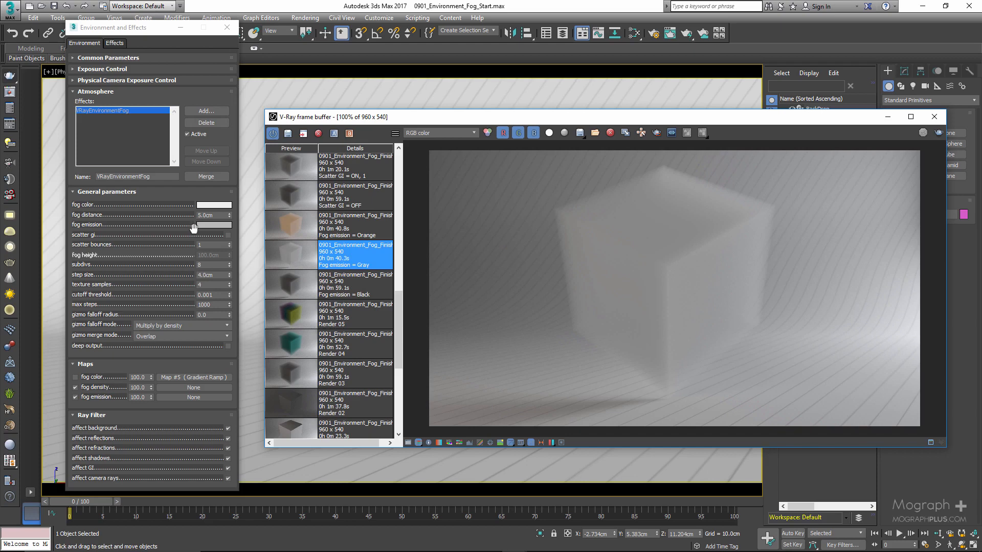
Set the fog emission color to orange with red 188 and green 109, and display the Fog emission = Orange render.
{"action": "left_click", "coordinate": [214, 225]}
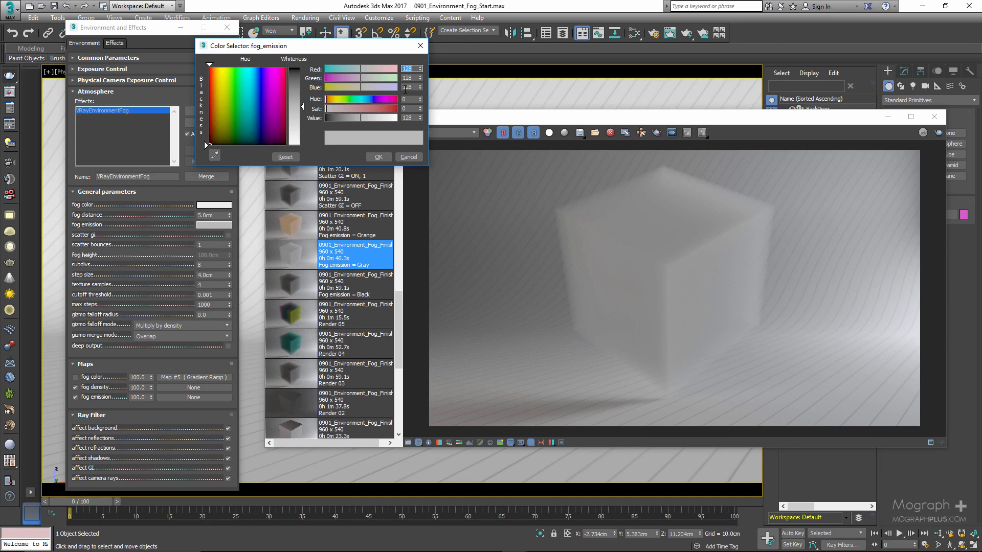
{"action": "type", "text": "188"}
{"action": "key", "text": "Tab"}
{"action": "type", "text": "10"}
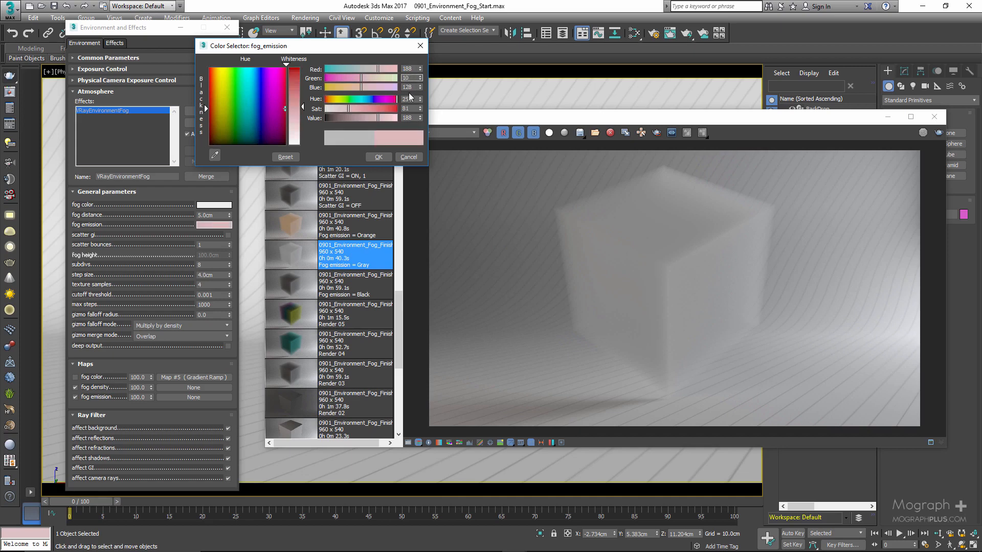
{"action": "type", "text": "9"}
{"action": "key", "text": "Tab"}
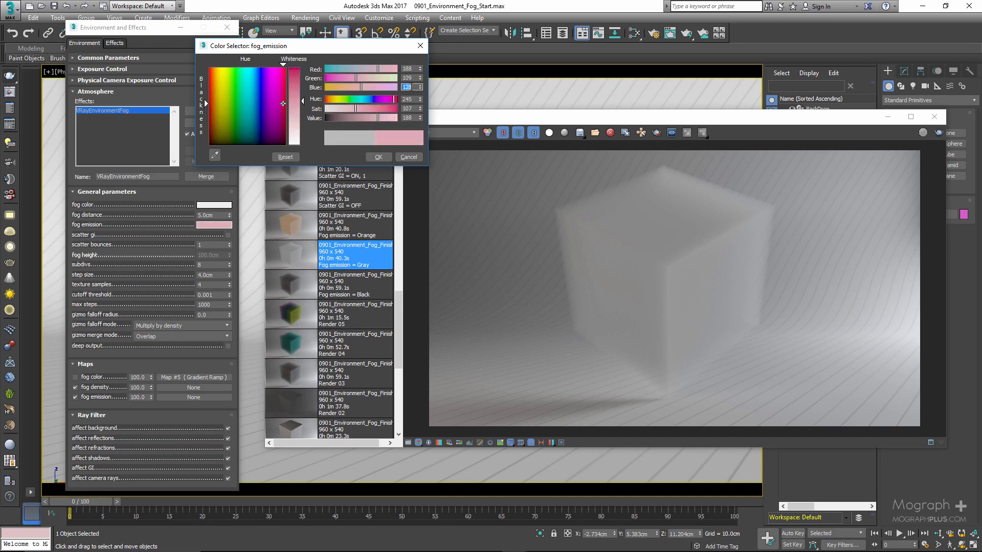
{"action": "type", "text": "52"}
{"action": "left_click", "coordinate": [378, 157]}
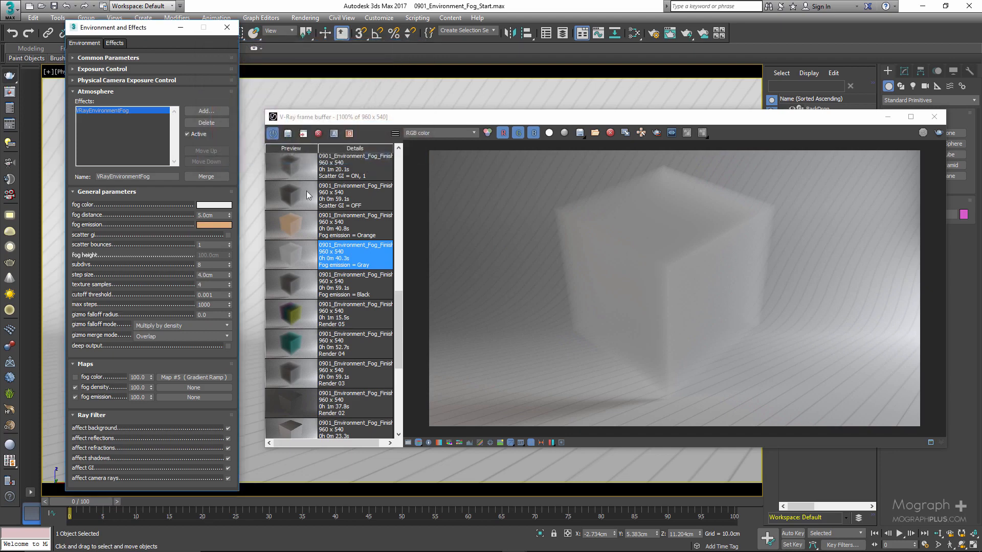
{"action": "left_click", "coordinate": [305, 226]}
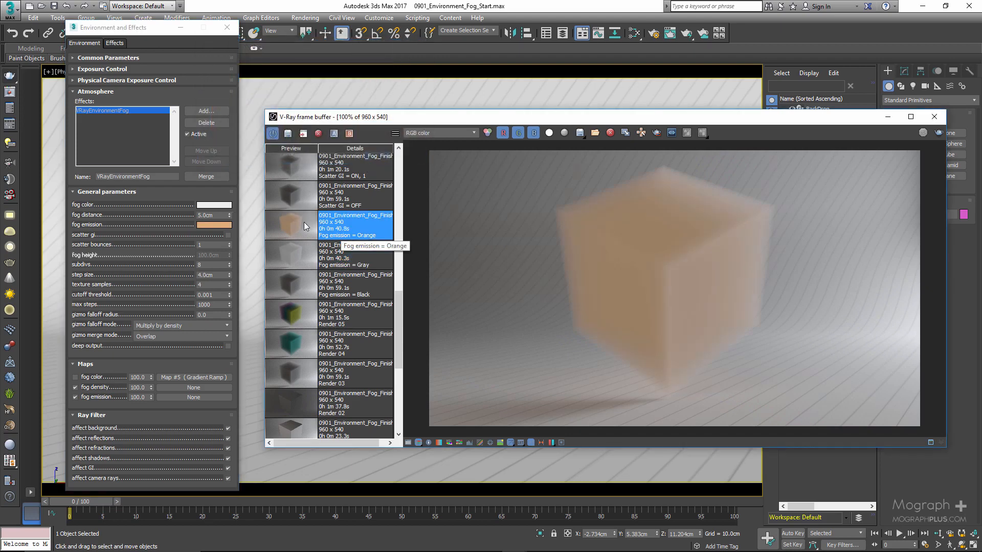
Set the fog emission color back to black.
{"action": "scroll", "coordinate": [303, 222], "scroll_direction": "up", "scroll_amount": 1}
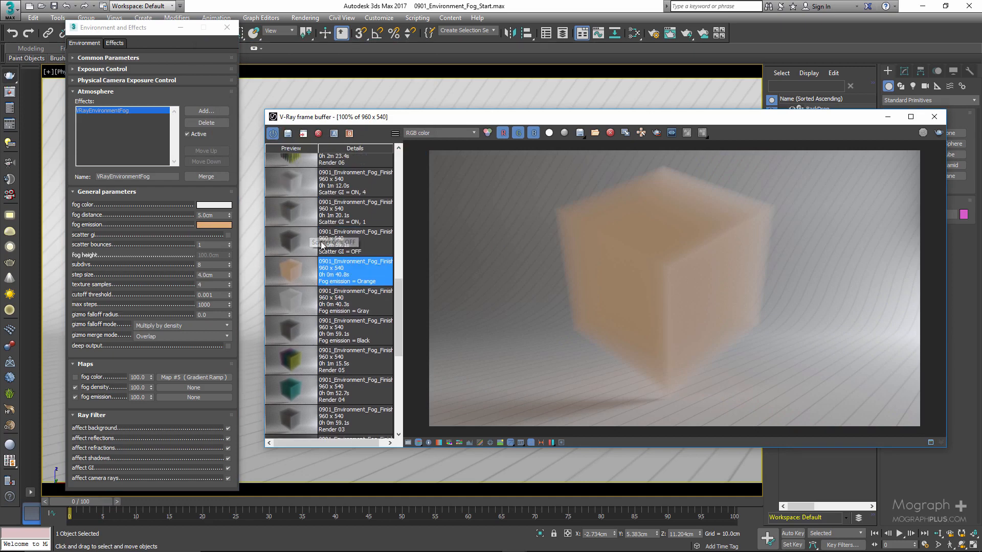
{"action": "scroll", "coordinate": [327, 245], "scroll_direction": "up", "scroll_amount": 2}
{"action": "scroll", "coordinate": [327, 251], "scroll_direction": "up", "scroll_amount": 1}
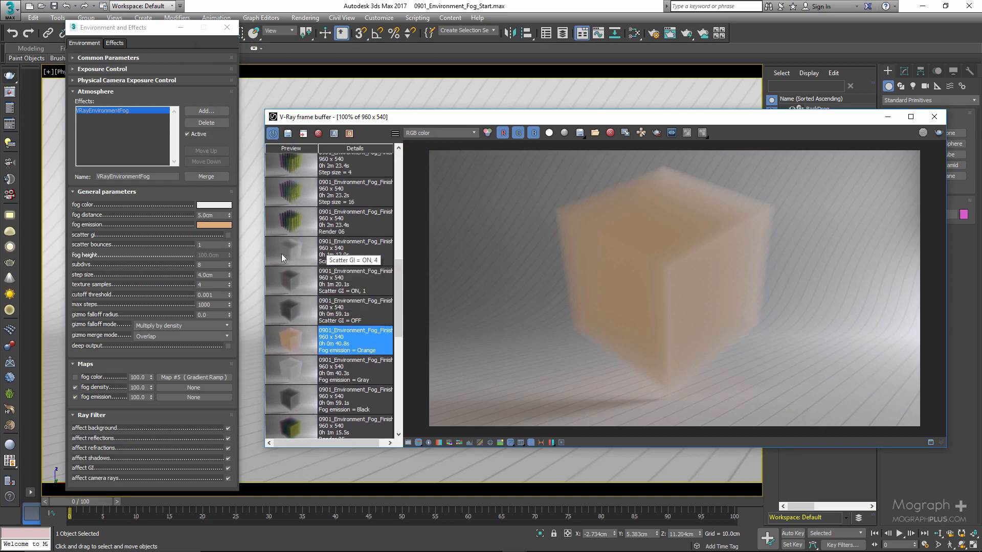
{"action": "left_click", "coordinate": [171, 262]}
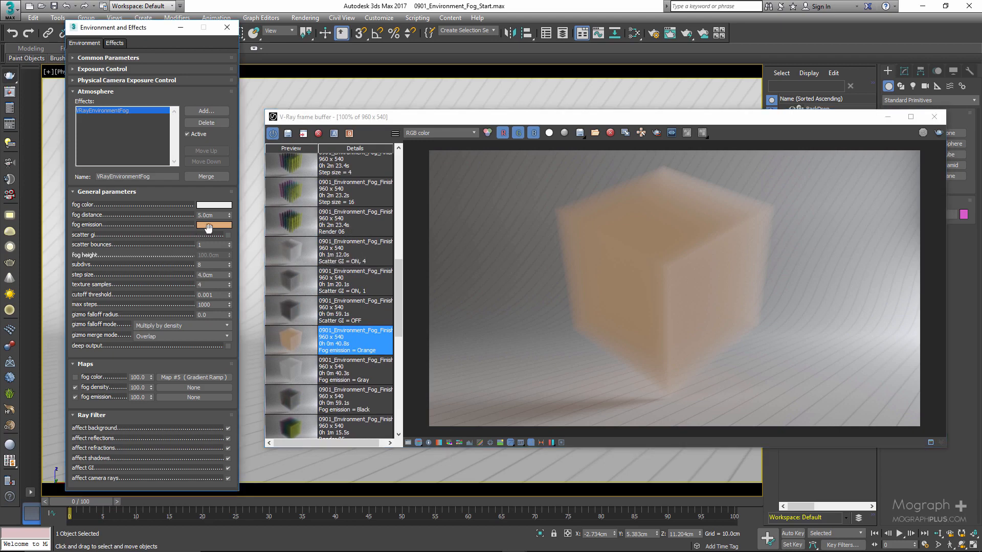
{"action": "left_click", "coordinate": [212, 224]}
{"action": "left_click_drag", "start_coordinate": [340, 118], "coordinate": [325, 118]}
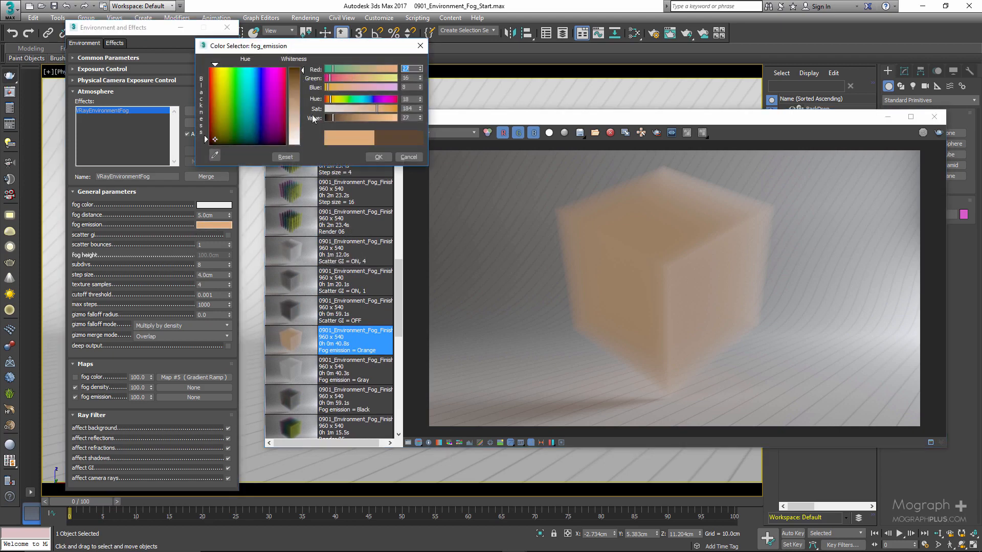
{"action": "left_click", "coordinate": [371, 157]}
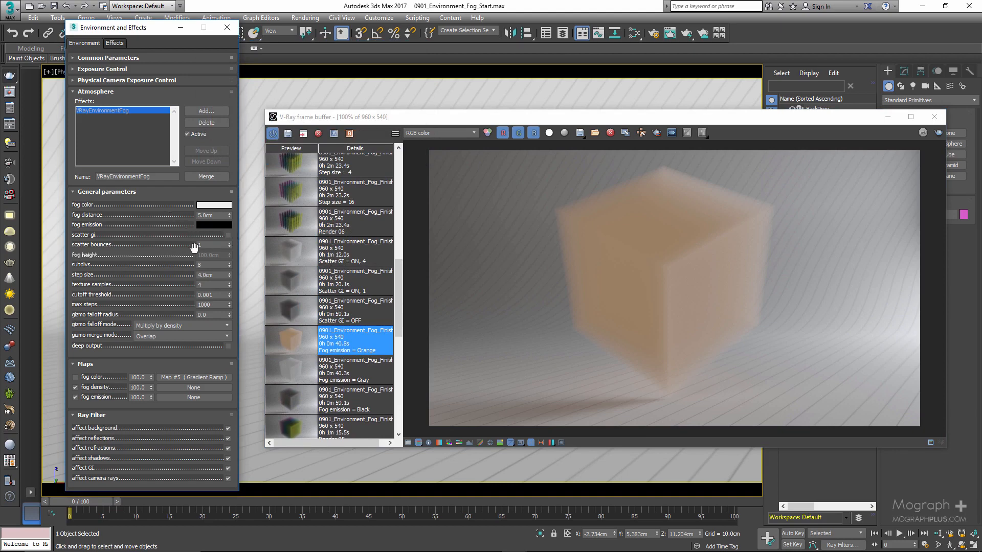
Enable scatter GI for the fog and compare the Scatter GI = OFF and Scatter GI = ON, 1 renders.
{"action": "left_click", "coordinate": [221, 246]}
{"action": "left_click", "coordinate": [208, 237]}
{"action": "left_click", "coordinate": [200, 245]}
{"action": "double_click", "coordinate": [289, 312]}
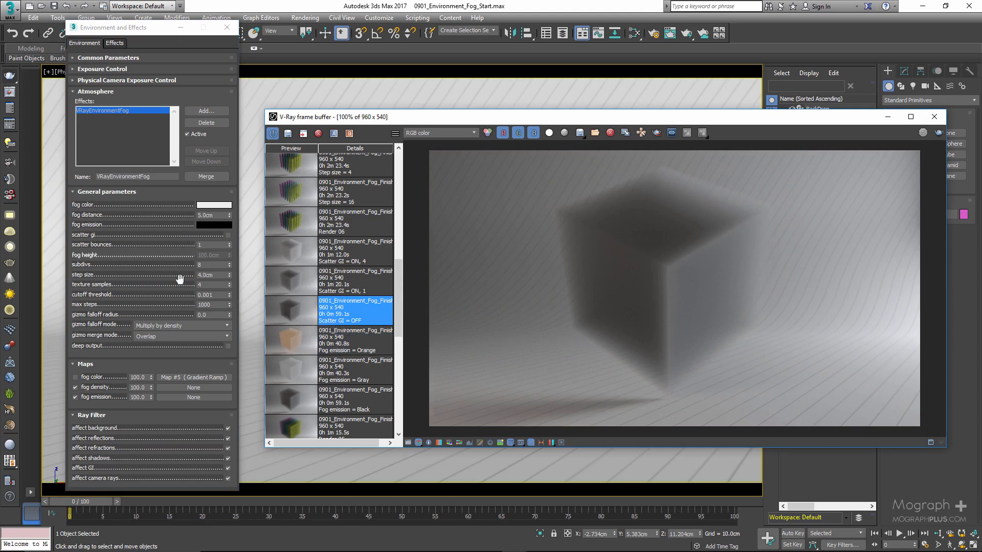
{"action": "left_click", "coordinate": [227, 236]}
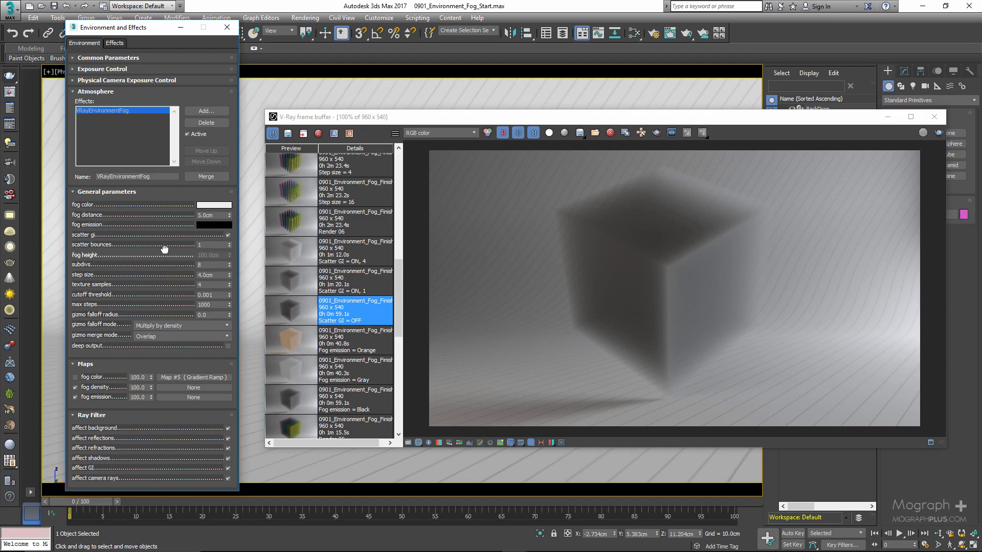
{"action": "left_click", "coordinate": [290, 280]}
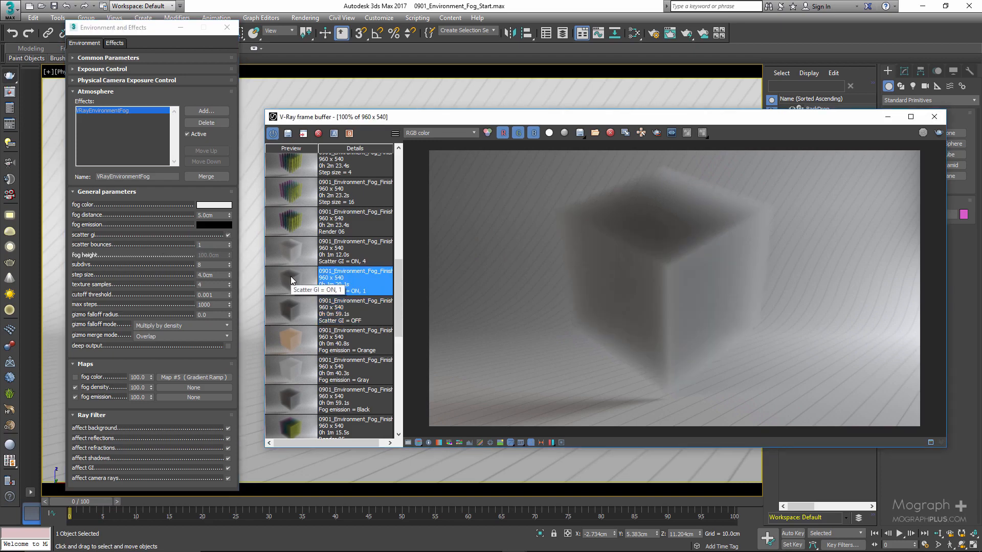
Set the scatter bounces to 4 and compare the Scatter GI = ON, 4 render with the OFF and ON, 1 renders.
{"action": "double_click", "coordinate": [199, 245]}
{"action": "type", "text": "4"}
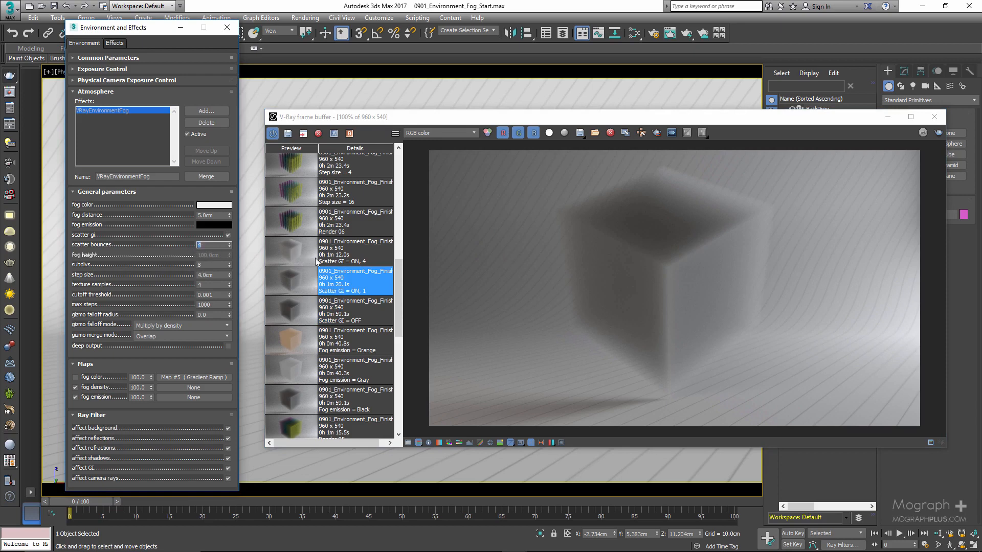
{"action": "left_click", "coordinate": [295, 253]}
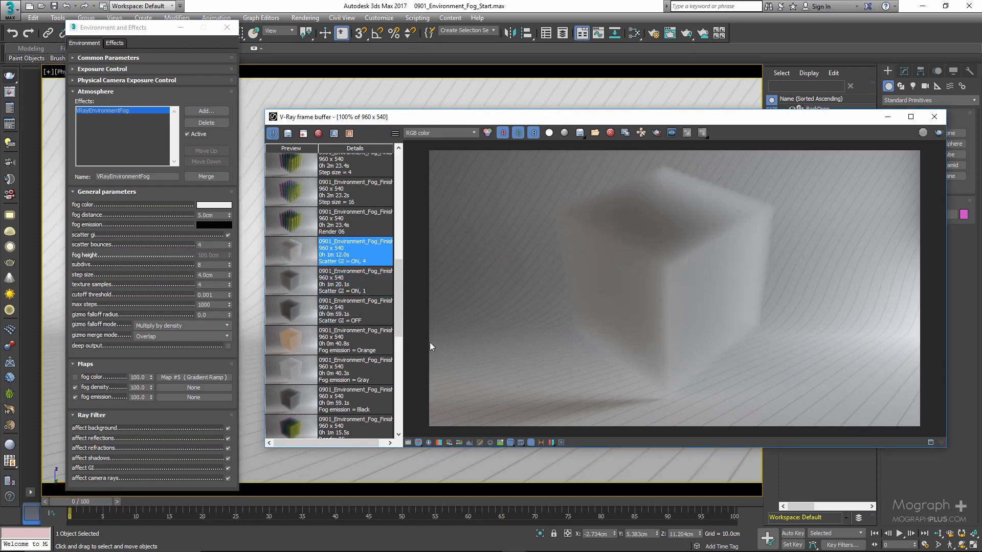
{"action": "left_click", "coordinate": [294, 314]}
{"action": "left_click", "coordinate": [290, 288]}
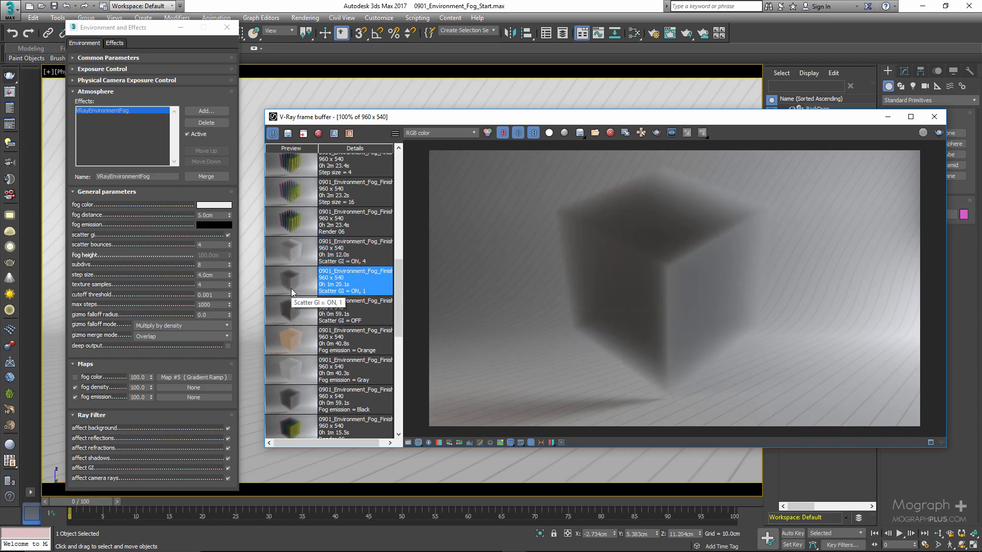
{"action": "left_click", "coordinate": [294, 254]}
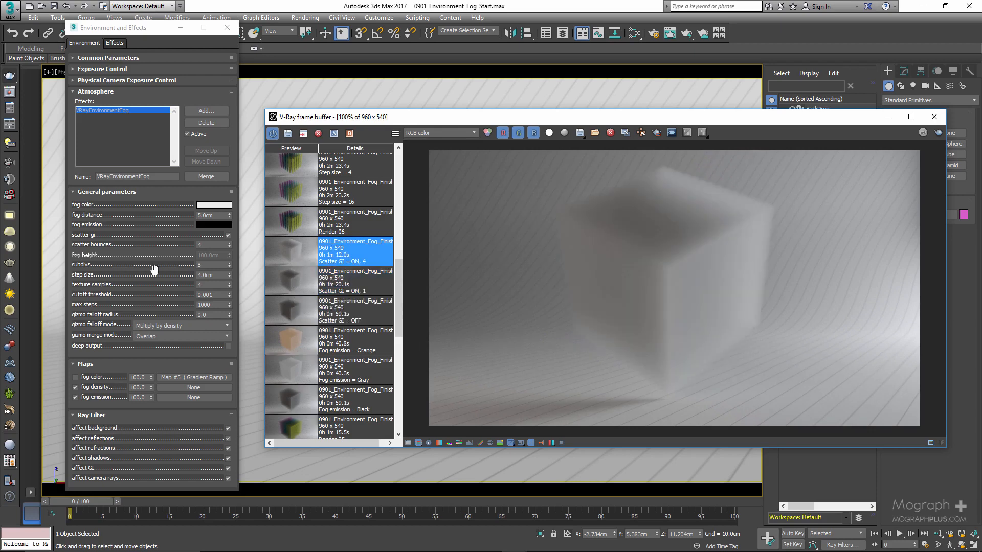
Set the scatter bounces back to 1 and re-enable the fog color map.
{"action": "double_click", "coordinate": [200, 245]}
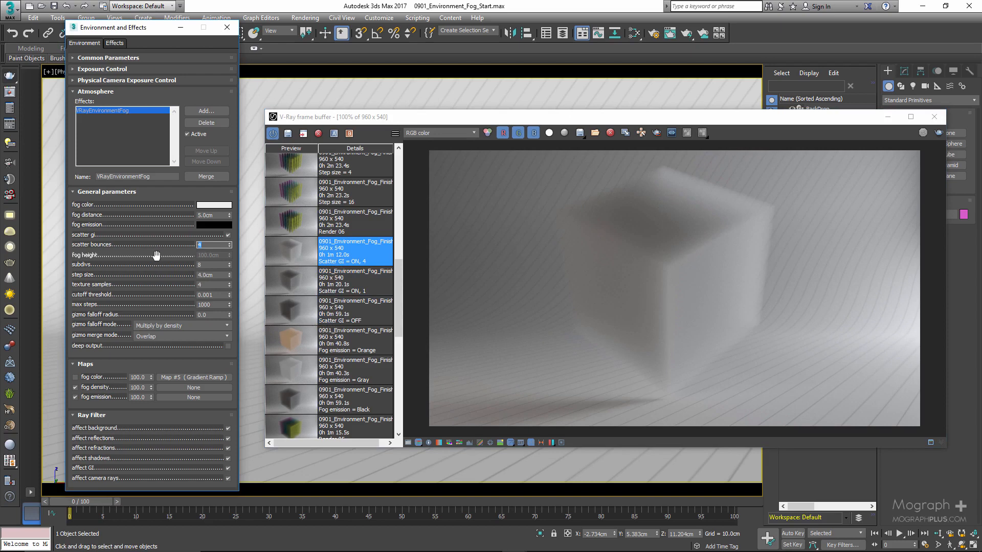
{"action": "type", "text": "1"}
{"action": "double_click", "coordinate": [203, 265]}
{"action": "type", "text": "3"}
{"action": "key", "text": "Return"}
{"action": "left_click", "coordinate": [75, 377]}
{"action": "double_click", "coordinate": [208, 215]}
{"action": "left_click", "coordinate": [126, 366]}
{"action": "left_click", "coordinate": [126, 365]}
Open the Slate Material Editor and add a Checker map beside the Gradient Ramp node.
{"action": "key", "text": "m"}
{"action": "middle_click_drag", "start_coordinate": [345, 154], "coordinate": [257, 137]}
{"action": "right_click", "coordinate": [360, 124]}
{"action": "mouse_move", "coordinate": [394, 130]}
{"action": "mouse_move", "coordinate": [493, 143]}
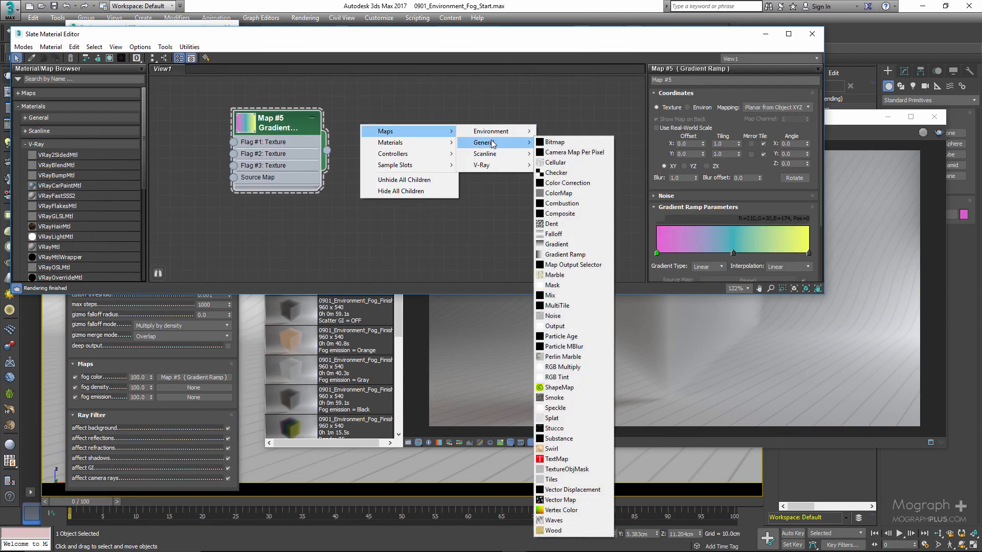
{"action": "left_click", "coordinate": [565, 172]}
{"action": "left_click_drag", "start_coordinate": [386, 125], "coordinate": [447, 139]}
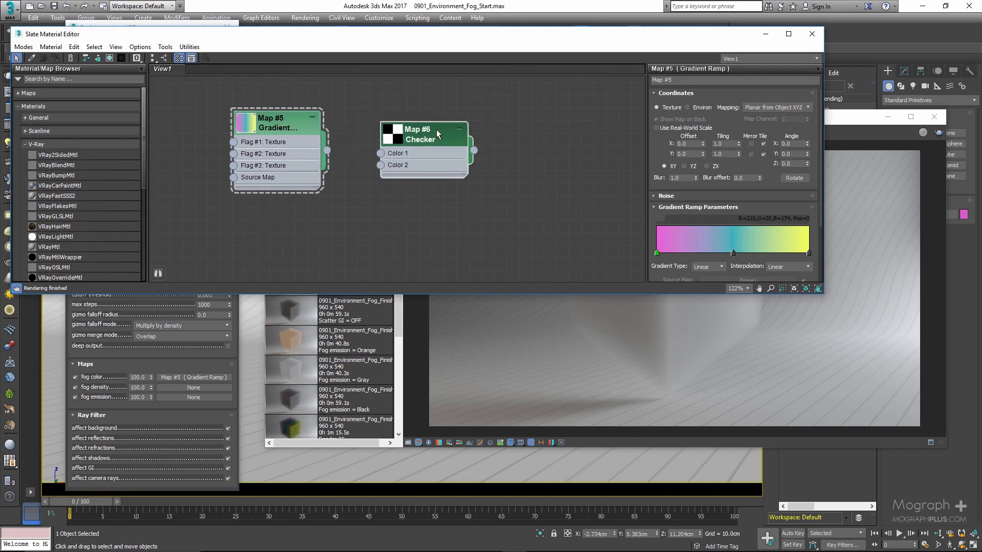
Set the Checker map's mapping to Planar from Object XYZ and its X and Y tiling to 5.
{"action": "double_click", "coordinate": [437, 136]}
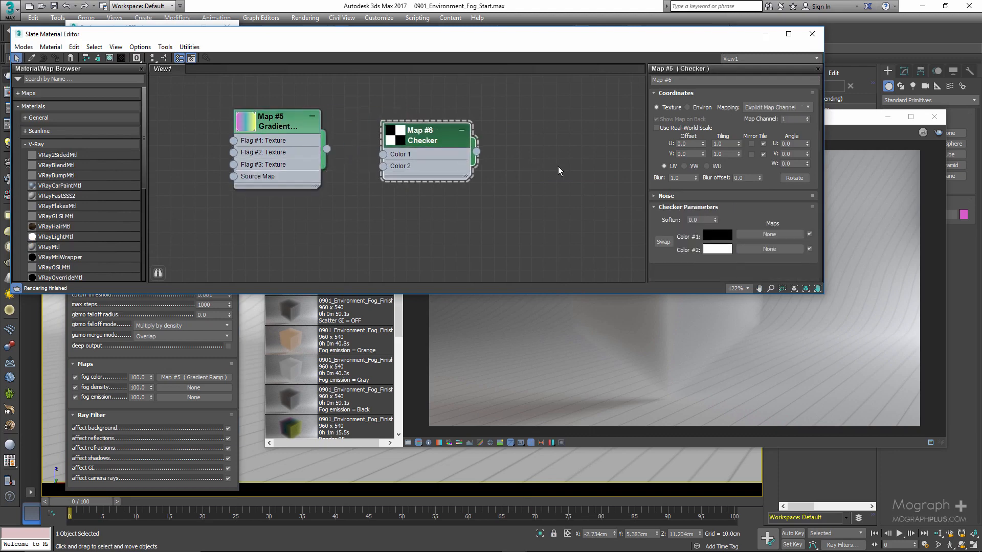
{"action": "left_click", "coordinate": [780, 107]}
{"action": "left_click", "coordinate": [772, 130]}
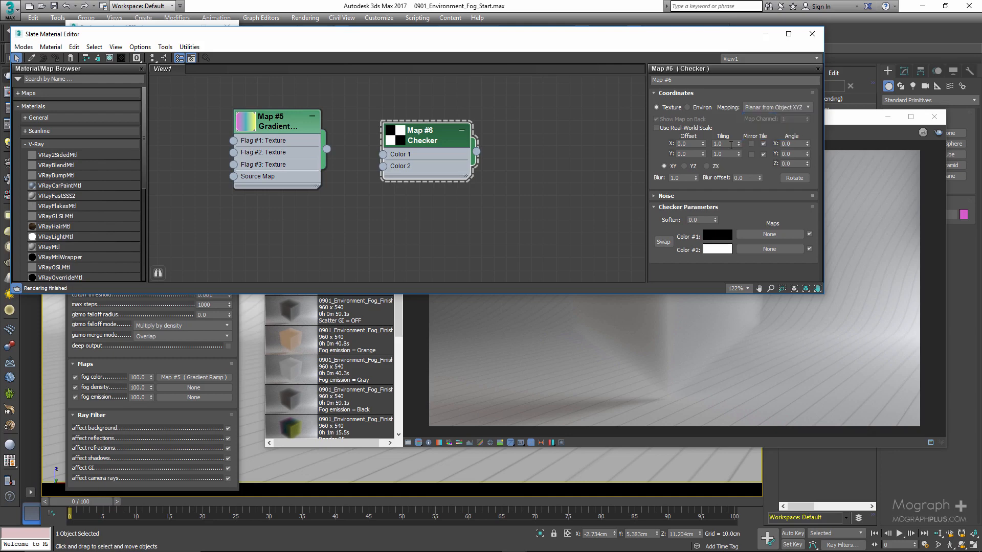
{"action": "double_click", "coordinate": [729, 144]}
{"action": "type", "text": "5"}
{"action": "key", "text": "Tab"}
{"action": "type", "text": "5"}
{"action": "double_click", "coordinate": [730, 144]}
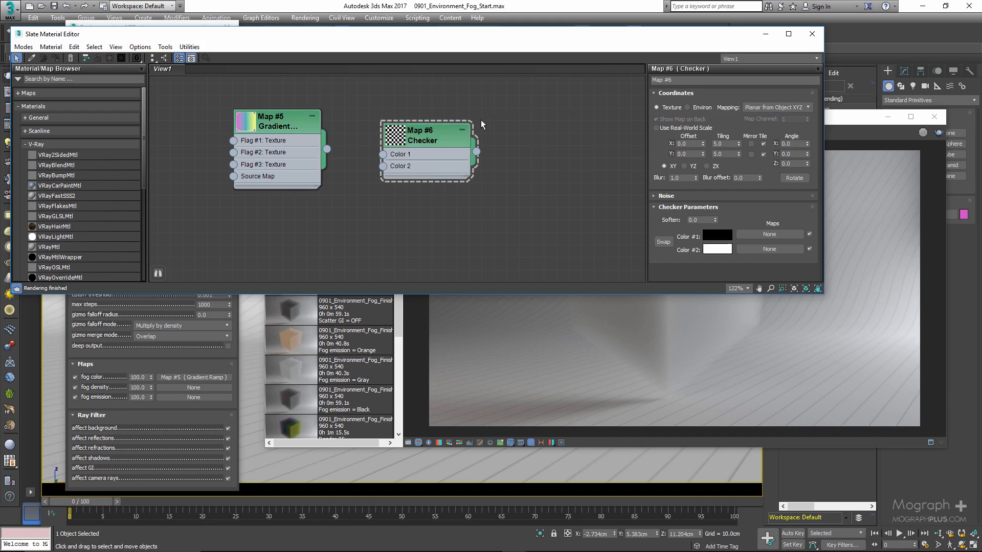
Assign the Checker map as an instance to the environment fog's fog density map.
{"action": "left_click_drag", "start_coordinate": [387, 137], "coordinate": [412, 150]}
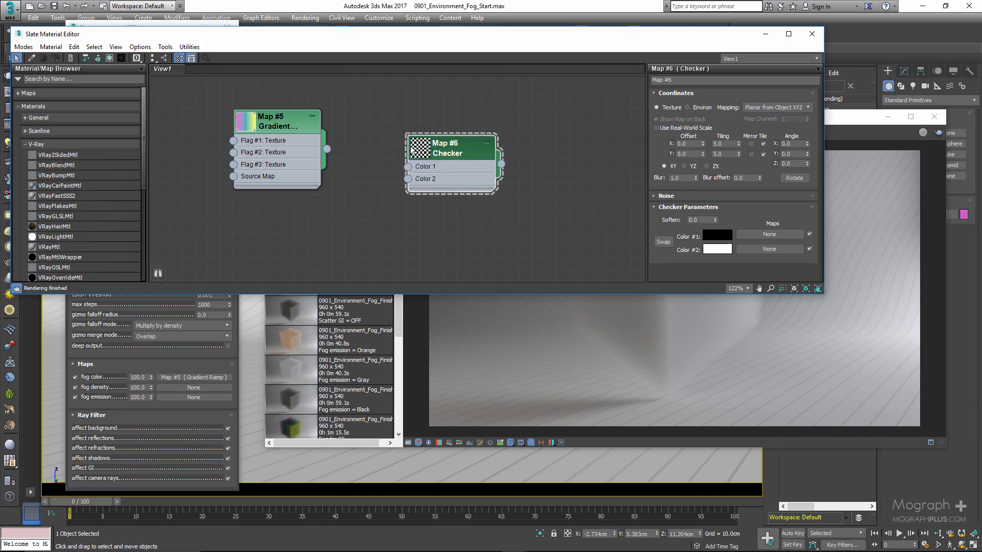
{"action": "right_click", "coordinate": [410, 147]}
{"action": "left_click", "coordinate": [411, 145]}
{"action": "right_click", "coordinate": [415, 145]}
{"action": "left_click", "coordinate": [446, 124]}
{"action": "left_click_drag", "start_coordinate": [452, 152], "coordinate": [204, 394]}
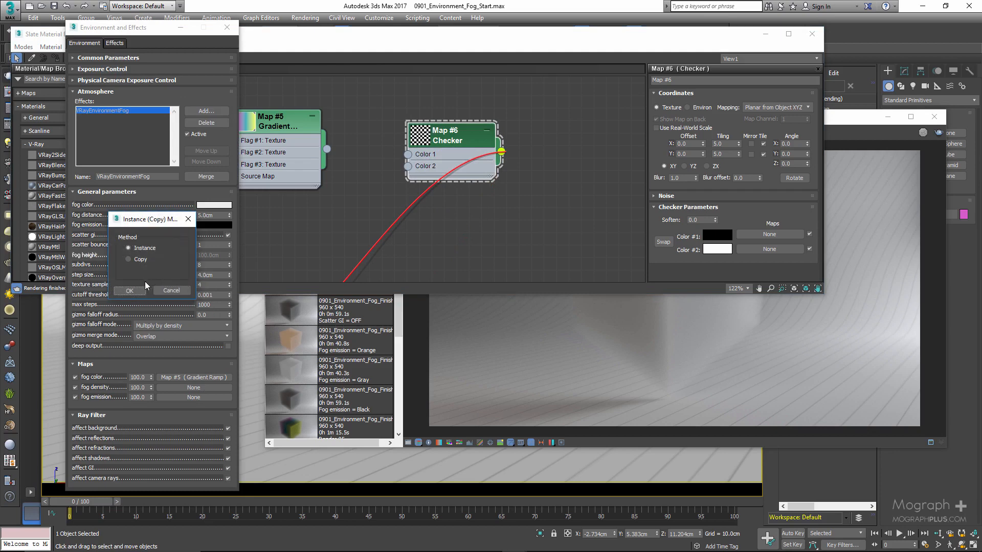
{"action": "left_click", "coordinate": [130, 291]}
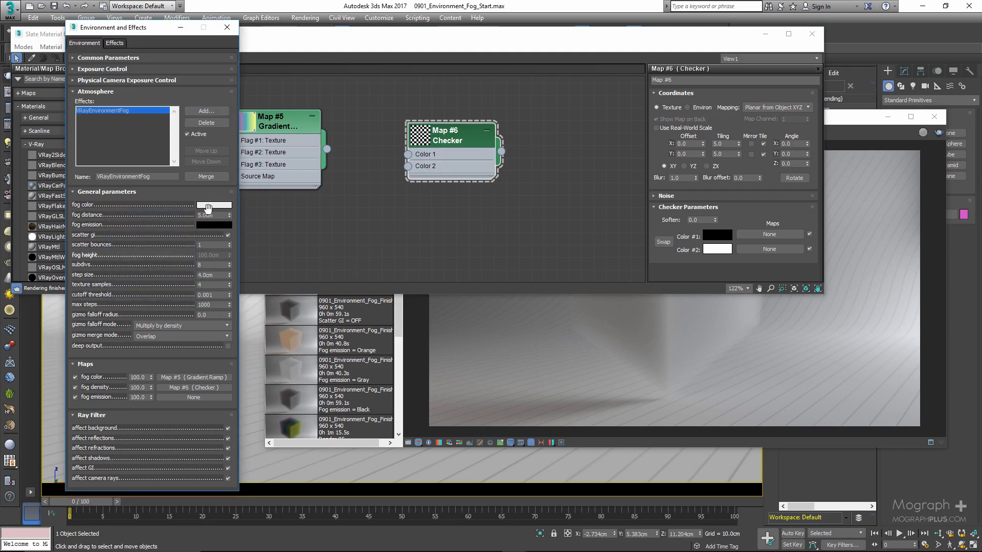
Set the fog distance to 2 cm and close the Slate Material Editor.
{"action": "double_click", "coordinate": [207, 215]}
{"action": "type", "text": "2"}
{"action": "key", "text": "Return"}
{"action": "left_click", "coordinate": [812, 34]}
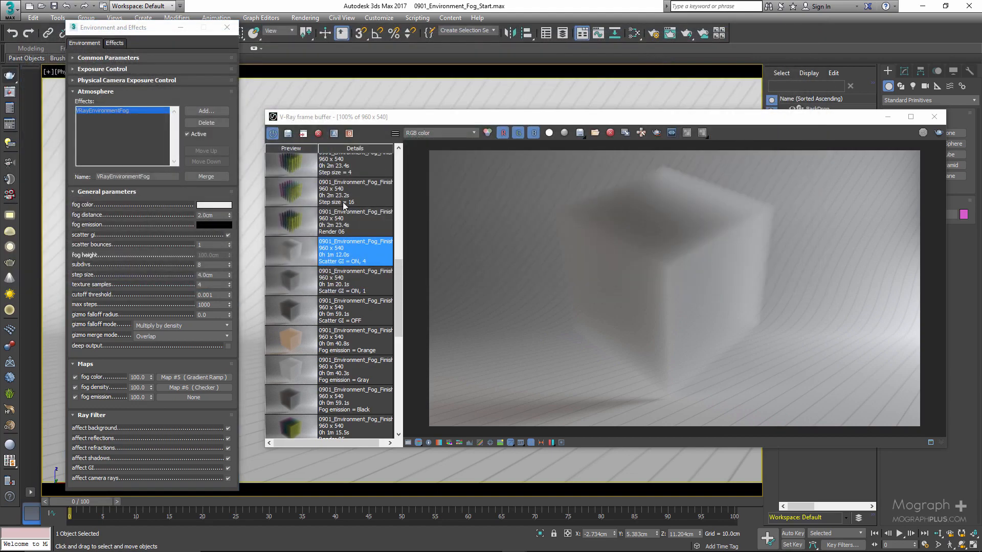
Load the Render 06 result from the render history and browse to the step size renders.
{"action": "left_click", "coordinate": [294, 222]}
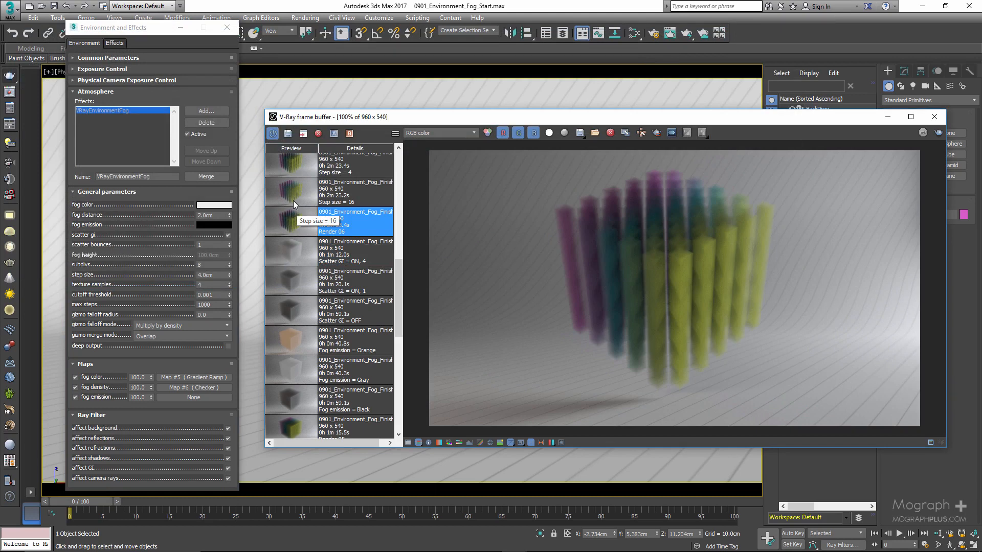
{"action": "scroll", "coordinate": [309, 263], "scroll_direction": "up", "scroll_amount": 4}
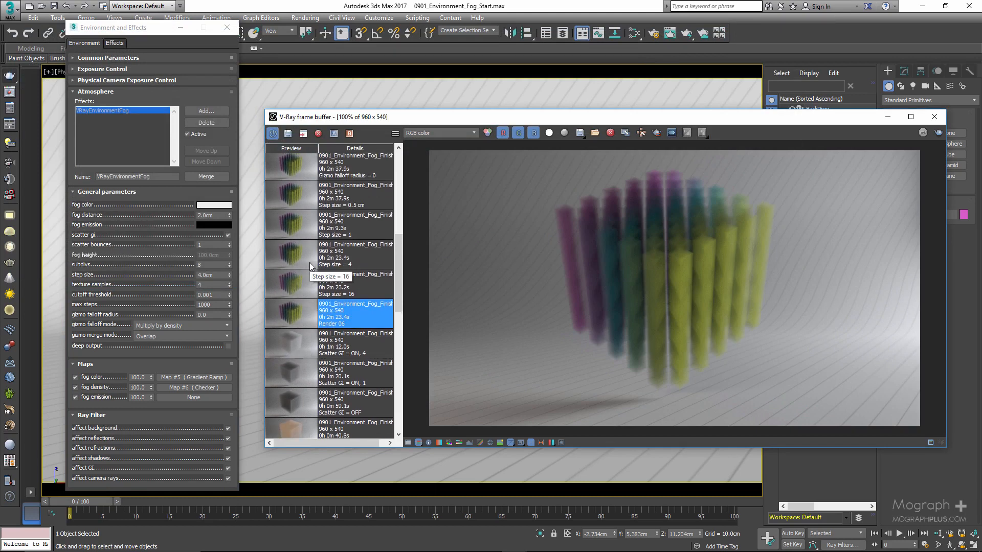
{"action": "scroll", "coordinate": [328, 236], "scroll_direction": "up", "scroll_amount": 1}
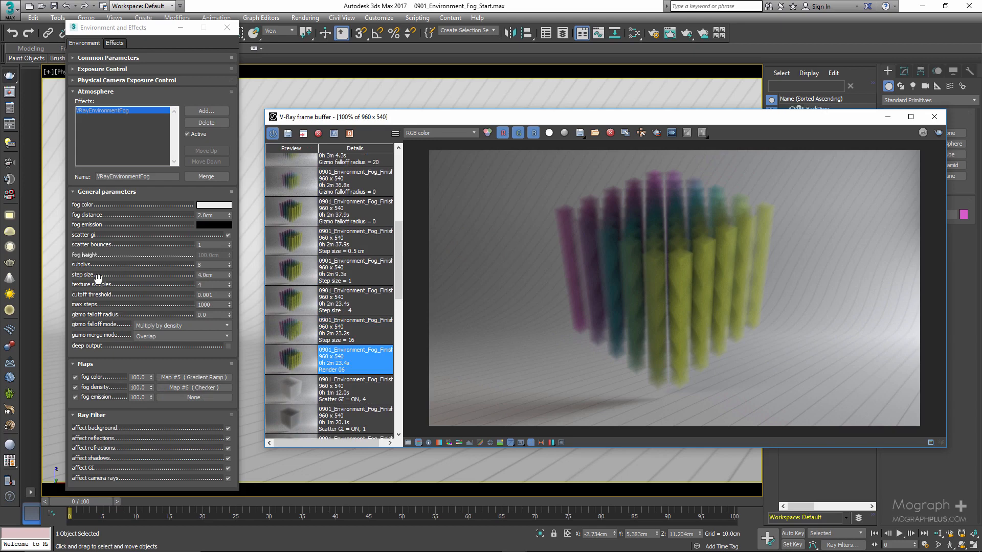
Go over the fog's step size, texture samples, cutoff threshold and max steps settings.
{"action": "double_click", "coordinate": [200, 275]}
{"action": "key", "text": "Tab"}
{"action": "key", "text": "Tab"}
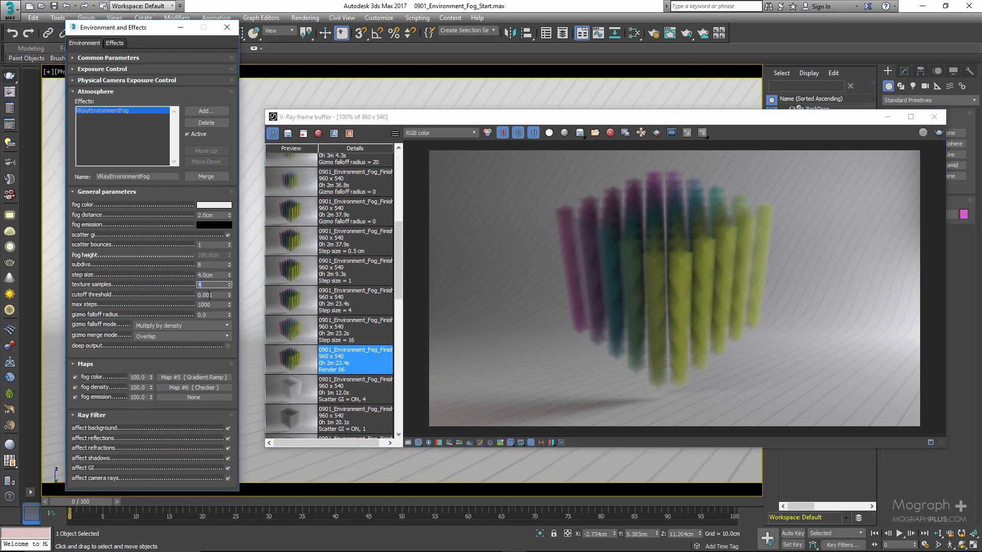
{"action": "left_click_drag", "start_coordinate": [213, 306], "coordinate": [168, 312]}
{"action": "left_click", "coordinate": [156, 303]}
{"action": "double_click", "coordinate": [220, 297]}
{"action": "double_click", "coordinate": [211, 305]}
{"action": "double_click", "coordinate": [211, 275]}
{"action": "left_click", "coordinate": [214, 275]}
{"action": "left_click", "coordinate": [214, 285]}
{"action": "key", "text": "Tab"}
{"action": "key", "text": "Tab"}
{"action": "left_click_drag", "start_coordinate": [217, 296], "coordinate": [171, 296]}
{"action": "key", "text": "Tab"}
Set the fog's step size to 16 cm and load the matching render from the history.
{"action": "double_click", "coordinate": [207, 275]}
{"action": "type", "text": "16"}
{"action": "key", "text": "Return"}
{"action": "double_click", "coordinate": [299, 331]}
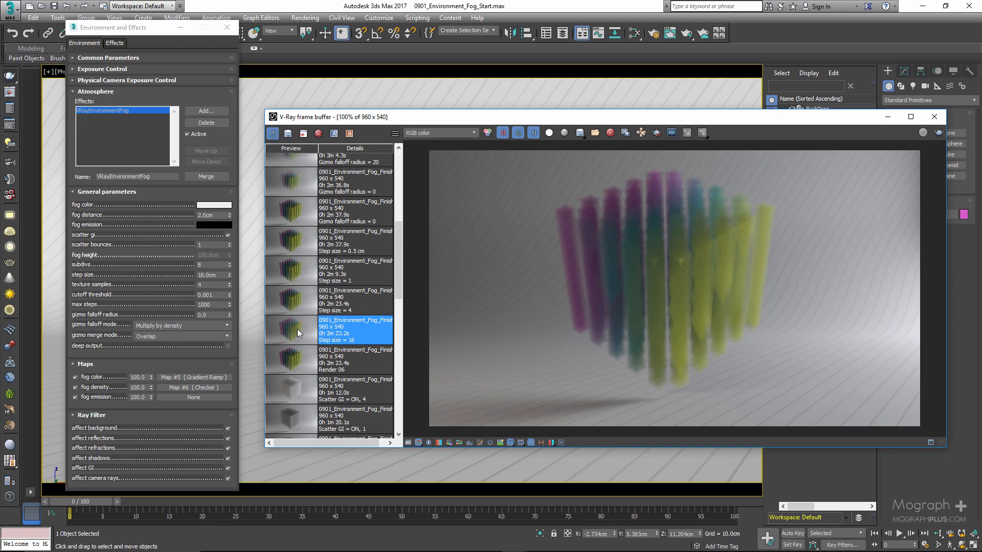
Set the fog's step size to 4 cm and load the matching render from the history.
{"action": "double_click", "coordinate": [210, 275]}
{"action": "type", "text": "4"}
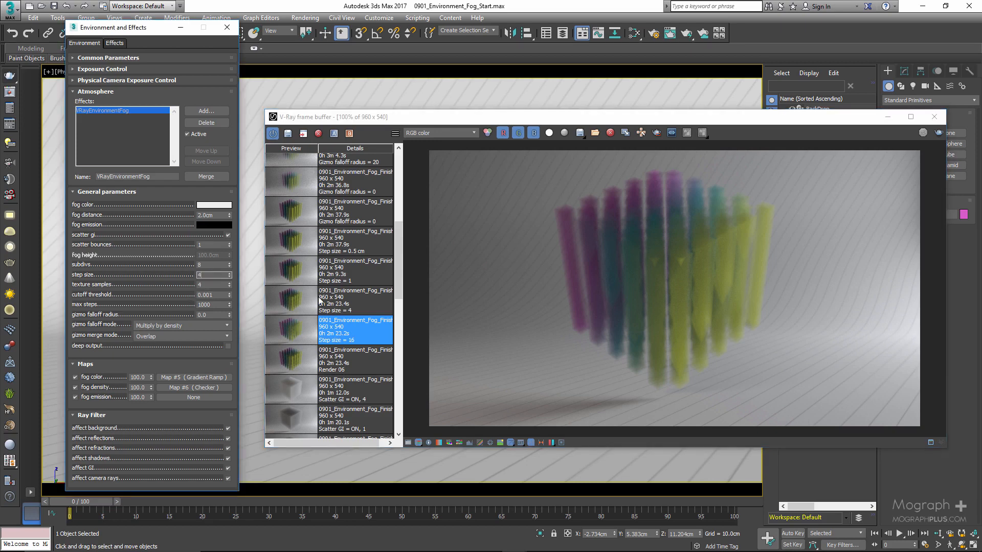
{"action": "double_click", "coordinate": [308, 299]}
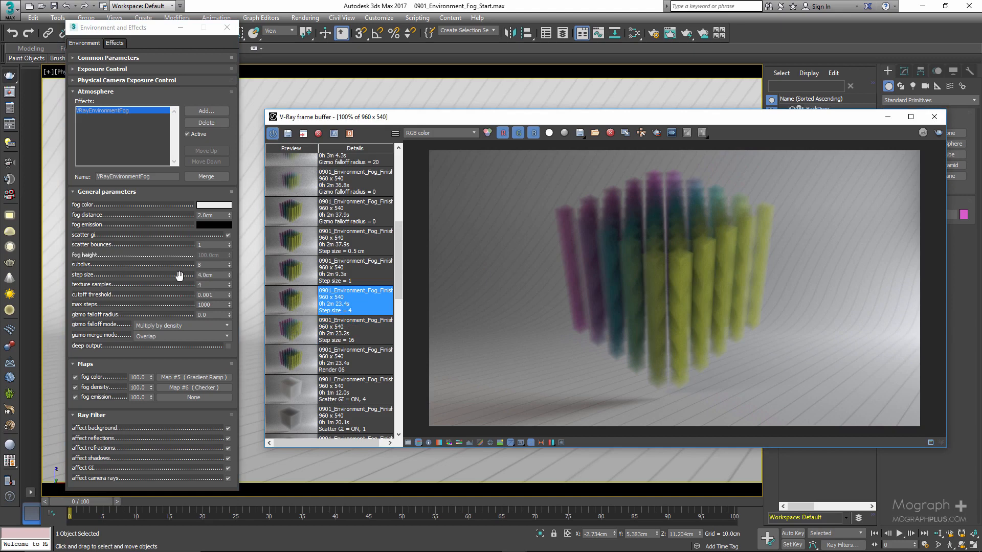
{"action": "double_click", "coordinate": [207, 275]}
{"action": "double_click", "coordinate": [210, 217]}
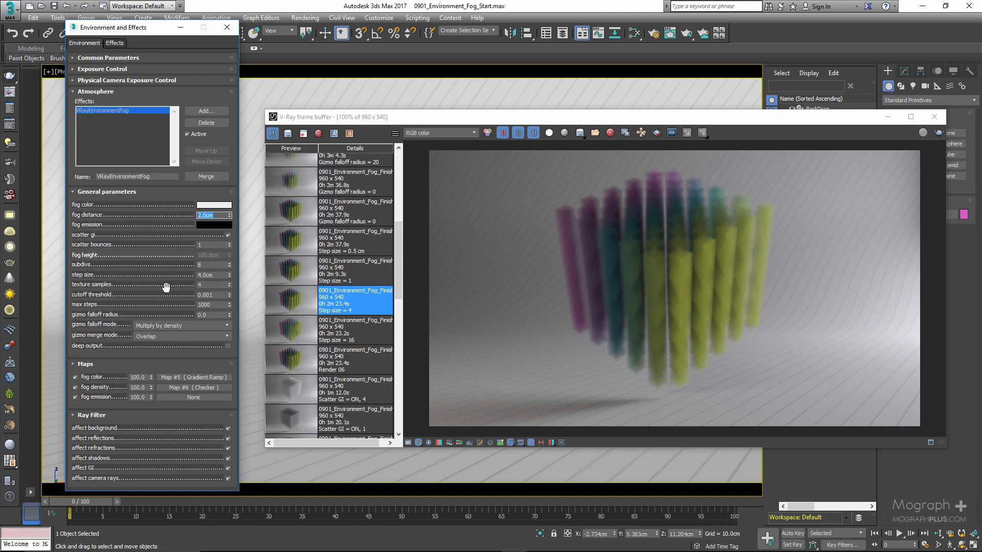
Set the fog's step size to 1 cm and load the matching render from the history.
{"action": "double_click", "coordinate": [214, 275]}
{"action": "type", "text": "1"}
{"action": "key", "text": "Return"}
{"action": "left_click", "coordinate": [294, 270]}
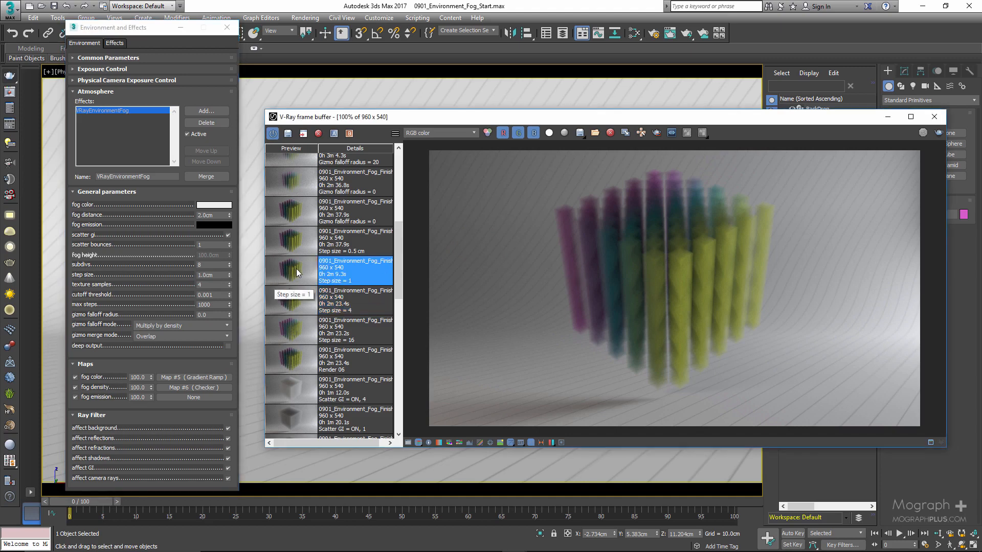
Compare the step size 4 and step size 1 renders up close in the frame buffer.
{"action": "scroll", "coordinate": [727, 350], "scroll_direction": "up", "scroll_amount": 1}
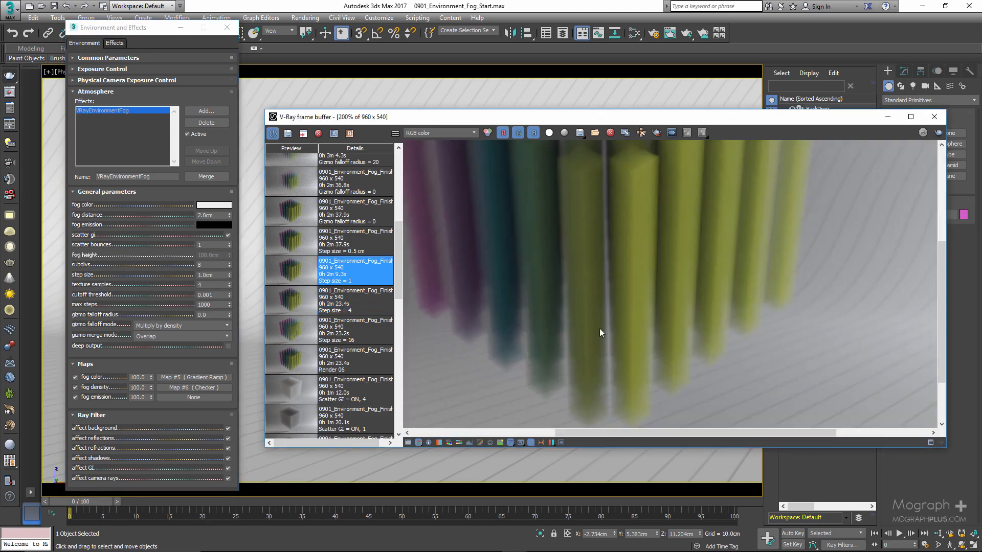
{"action": "double_click", "coordinate": [290, 296]}
{"action": "double_click", "coordinate": [291, 281]}
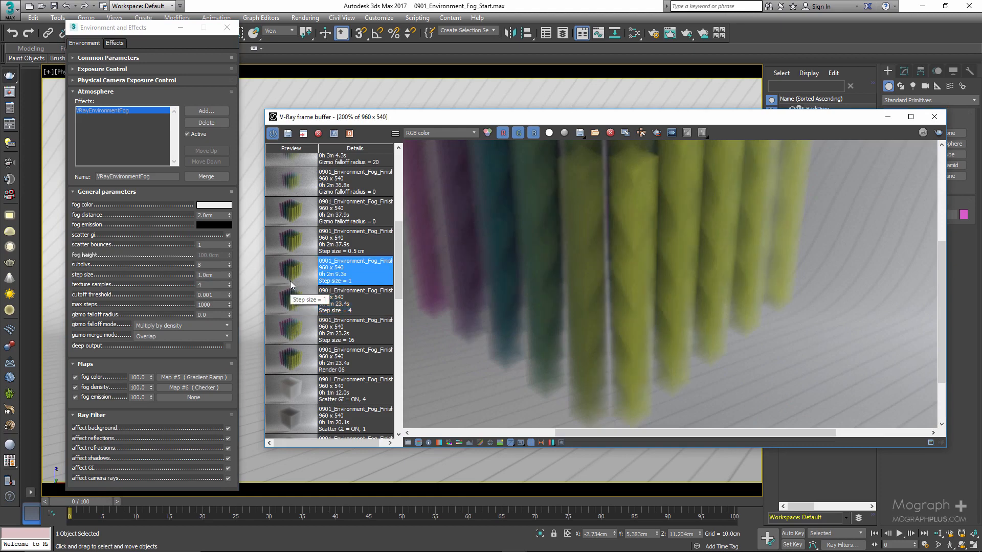
{"action": "scroll", "coordinate": [612, 346], "scroll_direction": "up", "scroll_amount": 2}
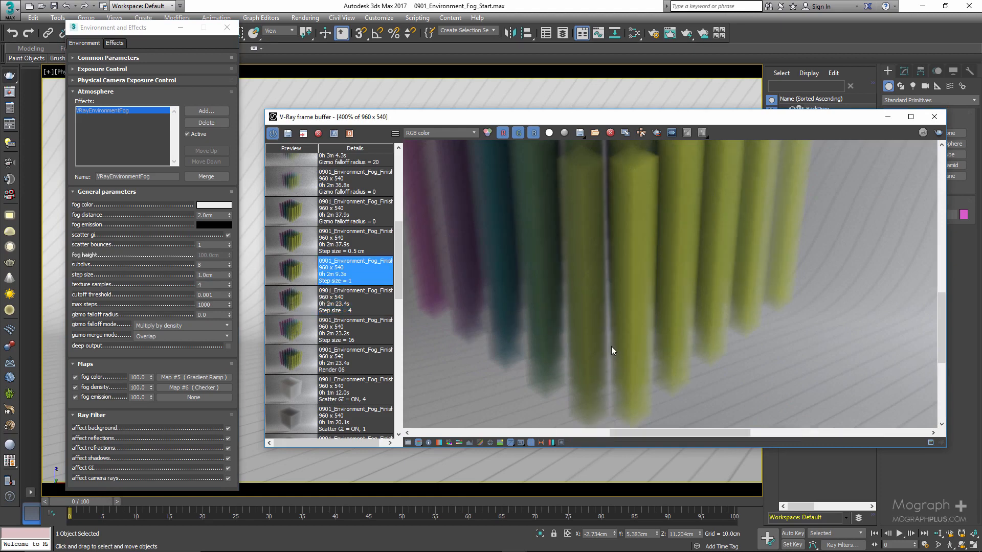
{"action": "scroll", "coordinate": [553, 307], "scroll_direction": "down", "scroll_amount": 2}
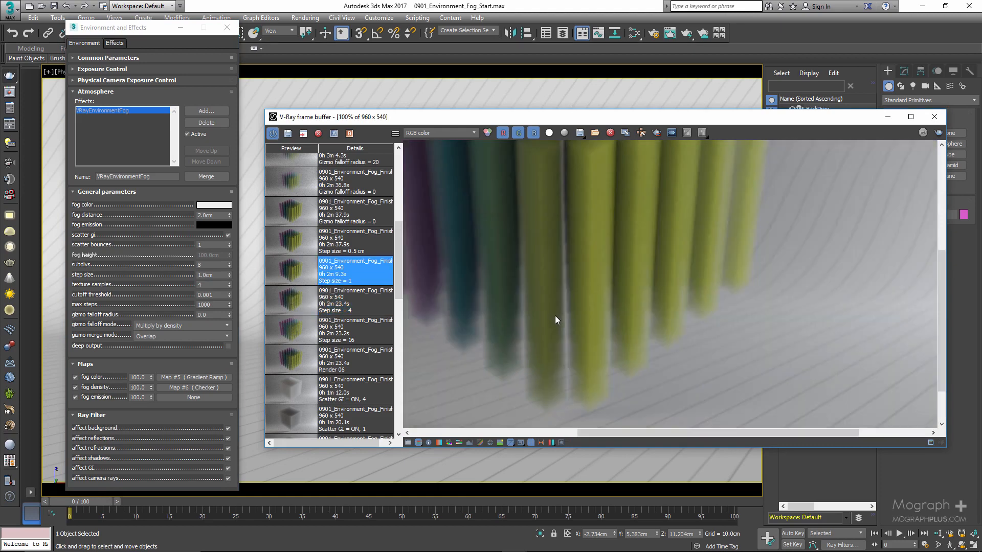
{"action": "scroll", "coordinate": [554, 315], "scroll_direction": "down", "scroll_amount": 1}
Set the fog's step size to 0.5 cm and load the matching render from the history.
{"action": "left_click", "coordinate": [215, 275]}
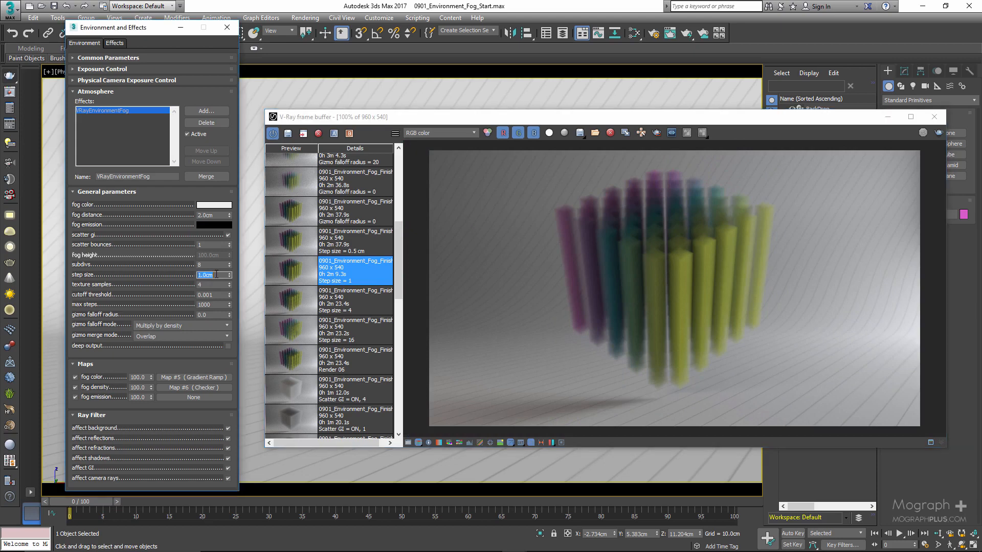
{"action": "type", "text": "0.5"}
{"action": "key", "text": "Return"}
{"action": "left_click", "coordinate": [294, 237]}
Compare the step size 0.5 cm and step size 1 renders up close in the frame buffer.
{"action": "scroll", "coordinate": [615, 382], "scroll_direction": "up", "scroll_amount": 1}
{"action": "scroll", "coordinate": [686, 335], "scroll_direction": "up", "scroll_amount": 1}
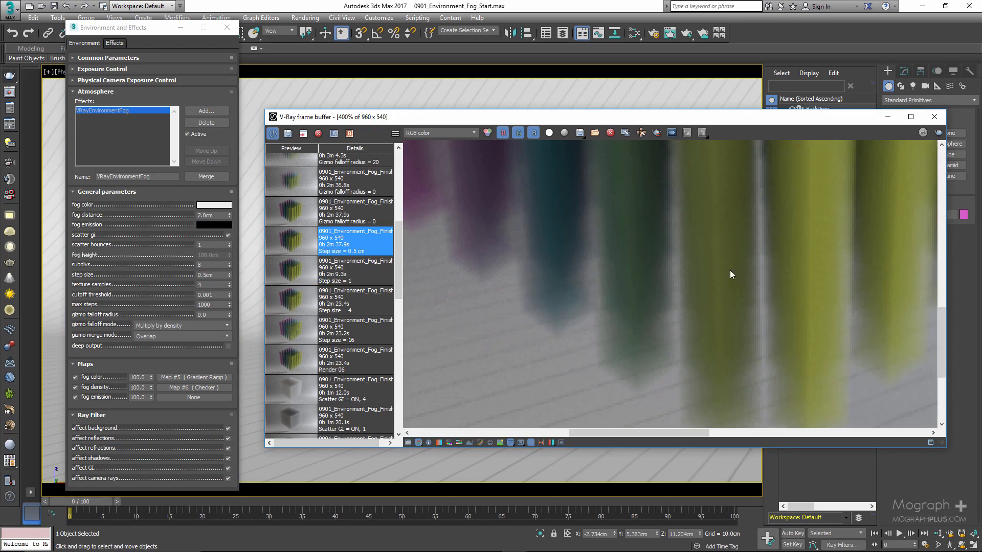
{"action": "middle_click_drag", "start_coordinate": [730, 270], "coordinate": [465, 364]}
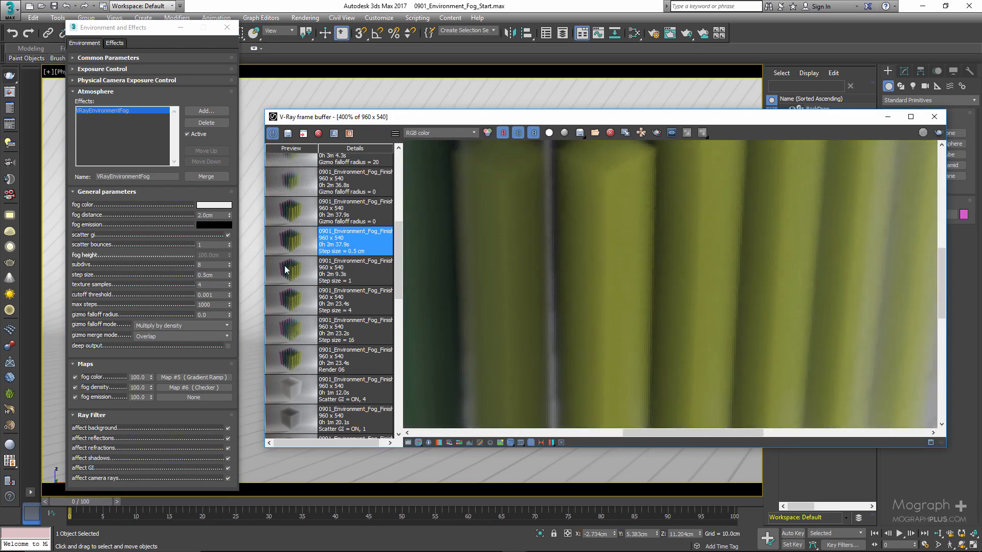
{"action": "left_click", "coordinate": [287, 268]}
{"action": "left_click", "coordinate": [295, 241]}
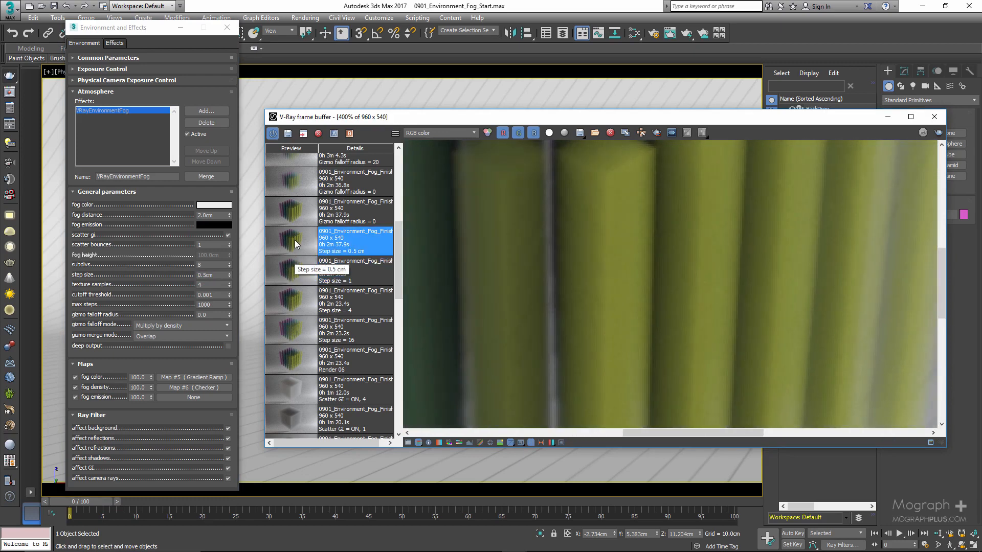
{"action": "scroll", "coordinate": [568, 271], "scroll_direction": "down", "scroll_amount": 2}
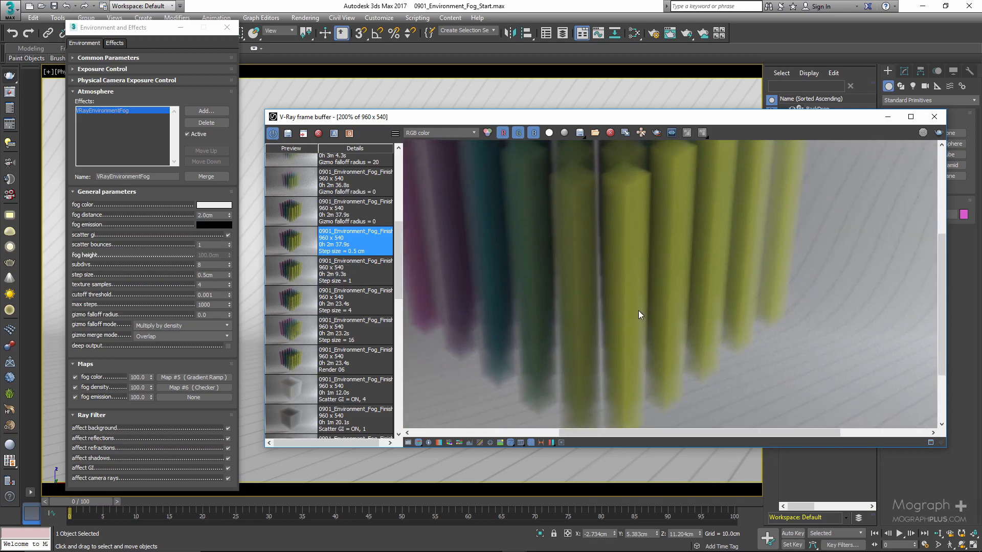
{"action": "scroll", "coordinate": [638, 311], "scroll_direction": "down", "scroll_amount": 1}
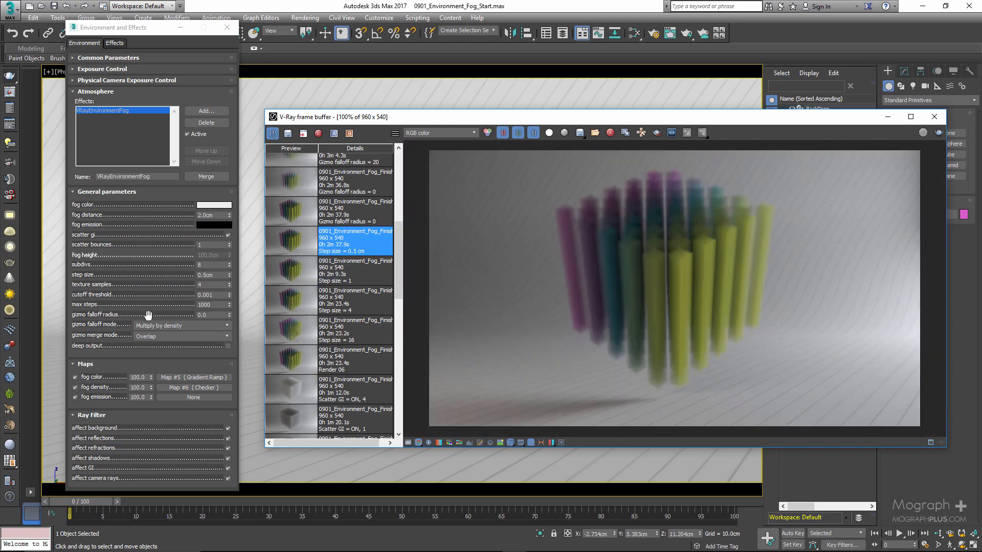
Examine the gizmo falloff radius setting and the fog's assigned gizmo list.
{"action": "left_click", "coordinate": [214, 317]}
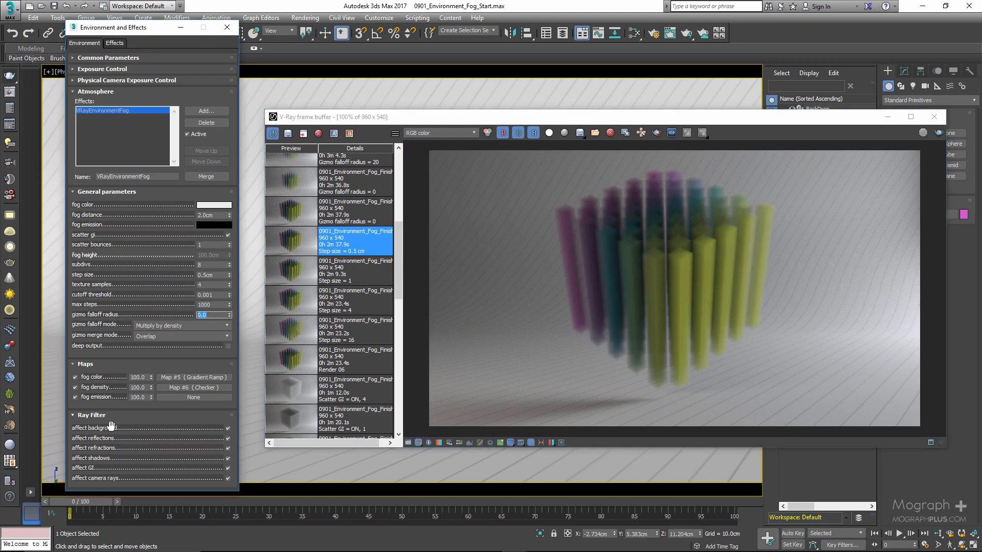
{"action": "scroll", "coordinate": [123, 333], "scroll_direction": "down", "scroll_amount": 3}
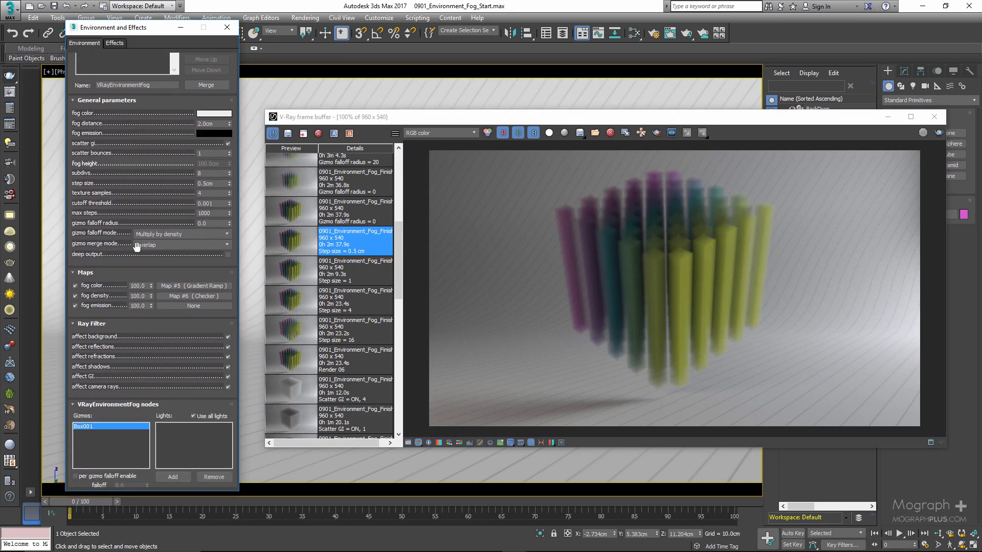
{"action": "scroll", "coordinate": [131, 251], "scroll_direction": "up", "scroll_amount": 1}
{"action": "scroll", "coordinate": [131, 250], "scroll_direction": "up", "scroll_amount": 1}
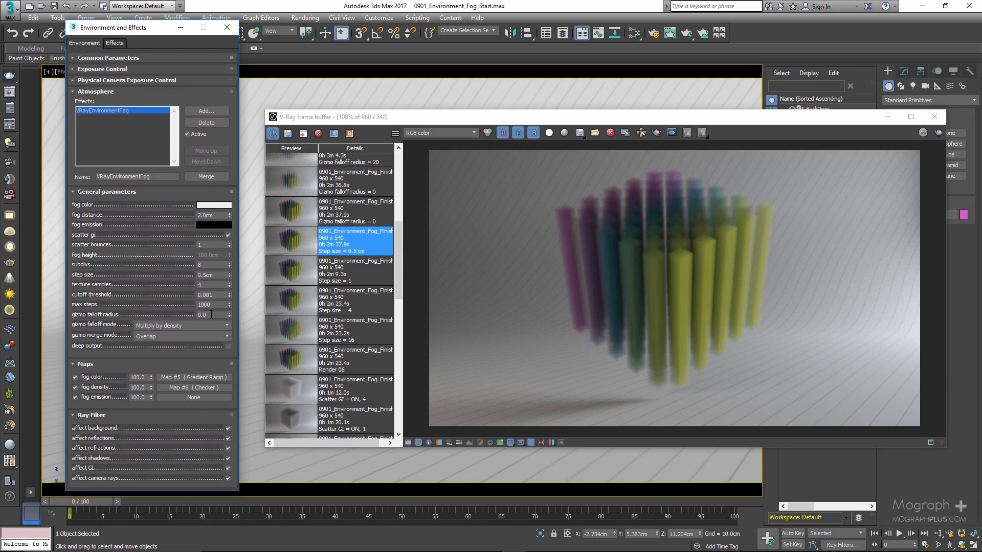
Find the gizmo falloff radius renders in the history and load the radius 0 result.
{"action": "scroll", "coordinate": [379, 286], "scroll_direction": "up", "scroll_amount": 3}
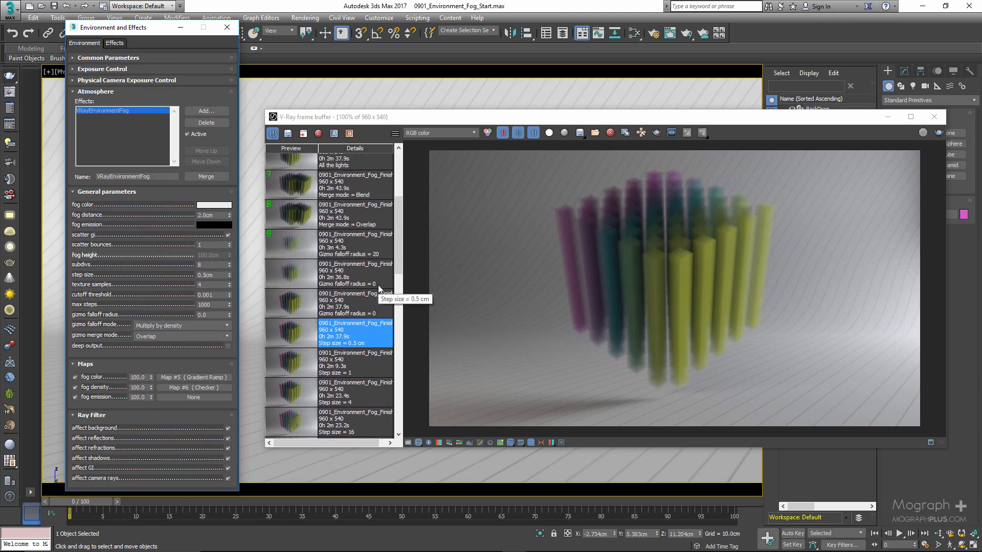
{"action": "scroll", "coordinate": [379, 285], "scroll_direction": "up", "scroll_amount": 1}
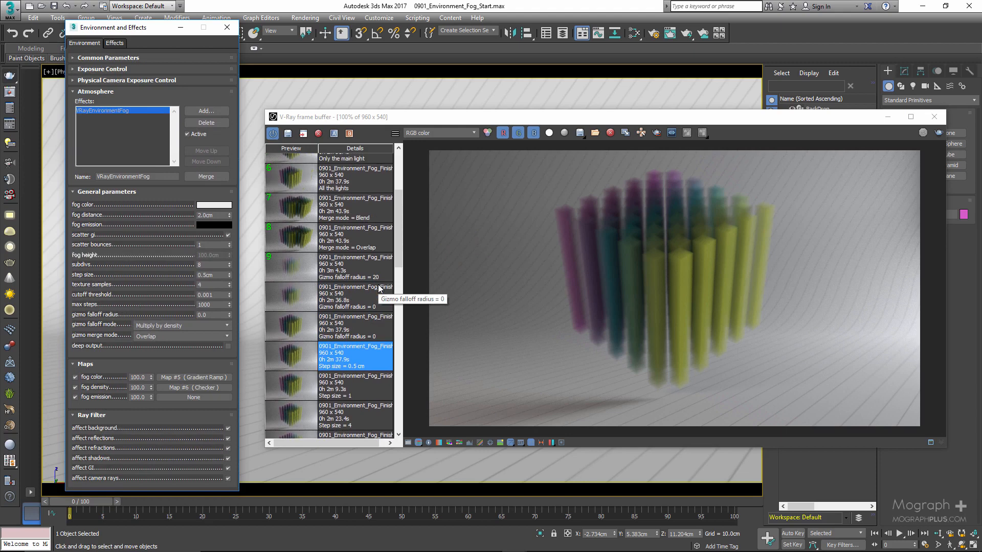
{"action": "left_click", "coordinate": [284, 328]}
{"action": "left_click", "coordinate": [293, 305]}
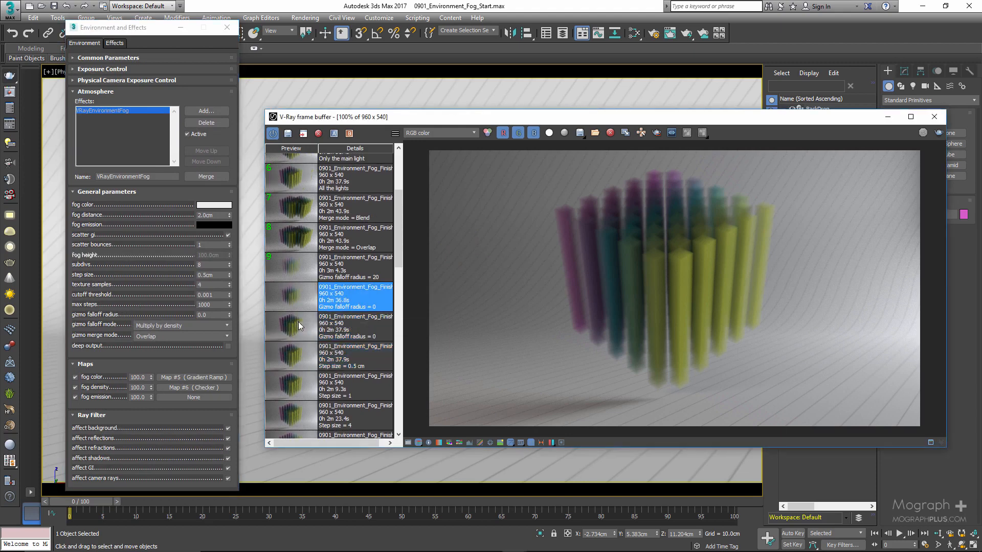
{"action": "left_click", "coordinate": [296, 328]}
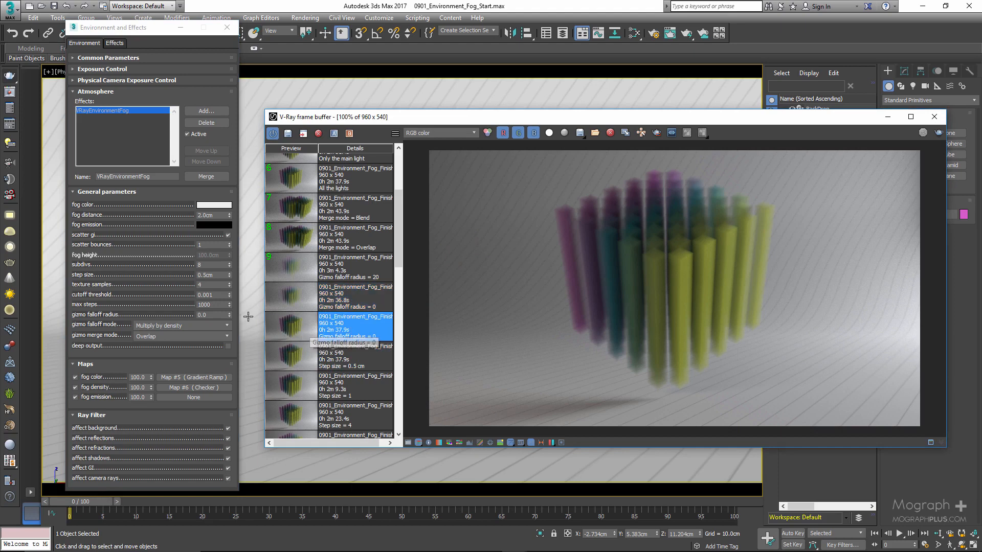
Set the gizmo falloff radius to 10 and load the corresponding render from the history.
{"action": "double_click", "coordinate": [205, 315]}
{"action": "type", "text": "10"}
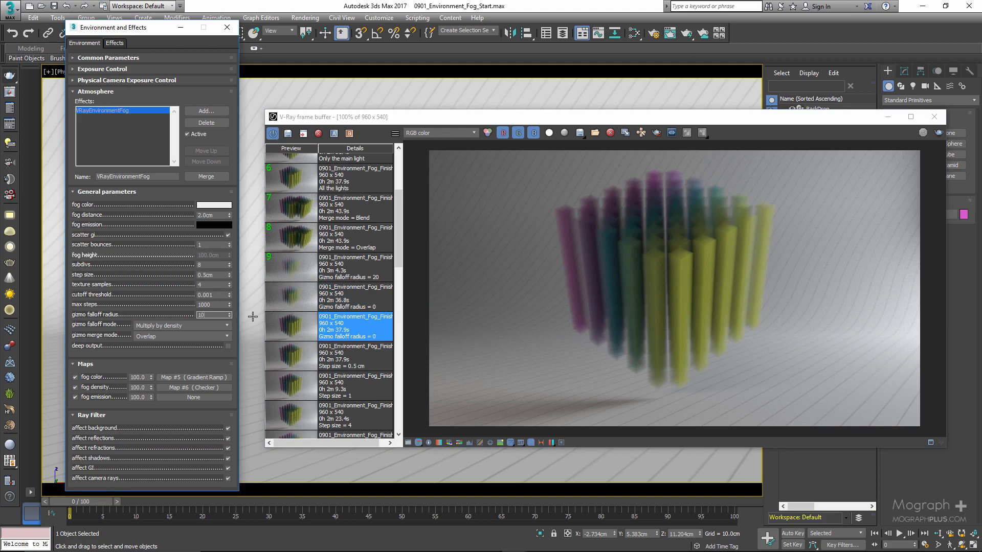
{"action": "key", "text": "Return"}
{"action": "left_click", "coordinate": [294, 298]}
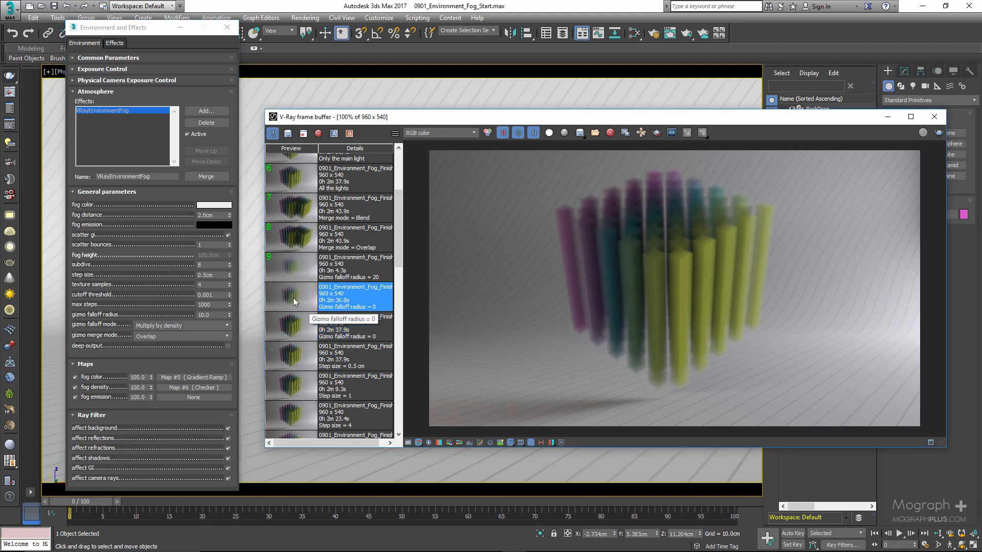
Set the gizmo falloff radius to 20 and load the corresponding render from the history.
{"action": "double_click", "coordinate": [210, 316]}
{"action": "type", "text": "20"}
{"action": "key", "text": "Return"}
{"action": "left_click", "coordinate": [299, 271]}
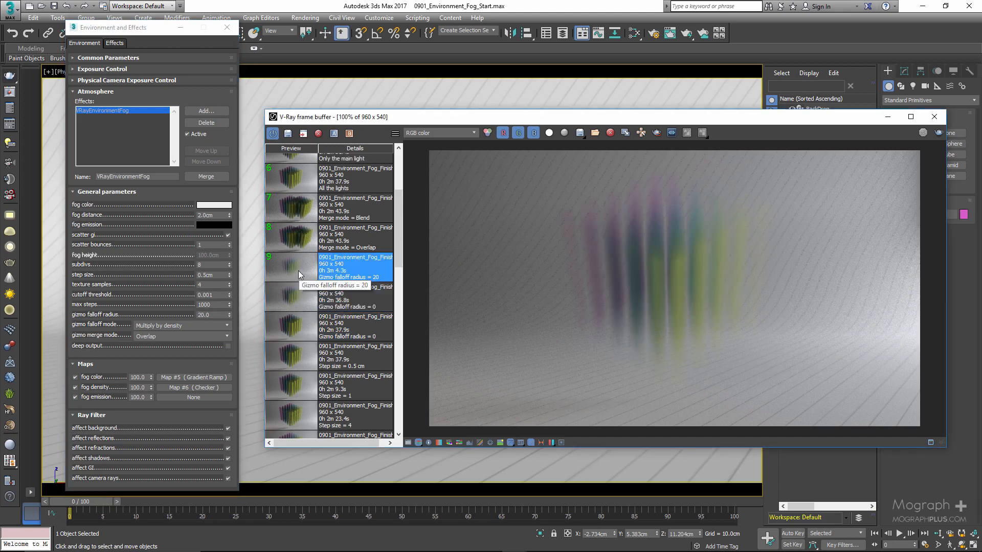
Correct the mislabeled falloff render's history note to "Gizmo falloff radius = 10" and save it.
{"action": "double_click", "coordinate": [283, 328]}
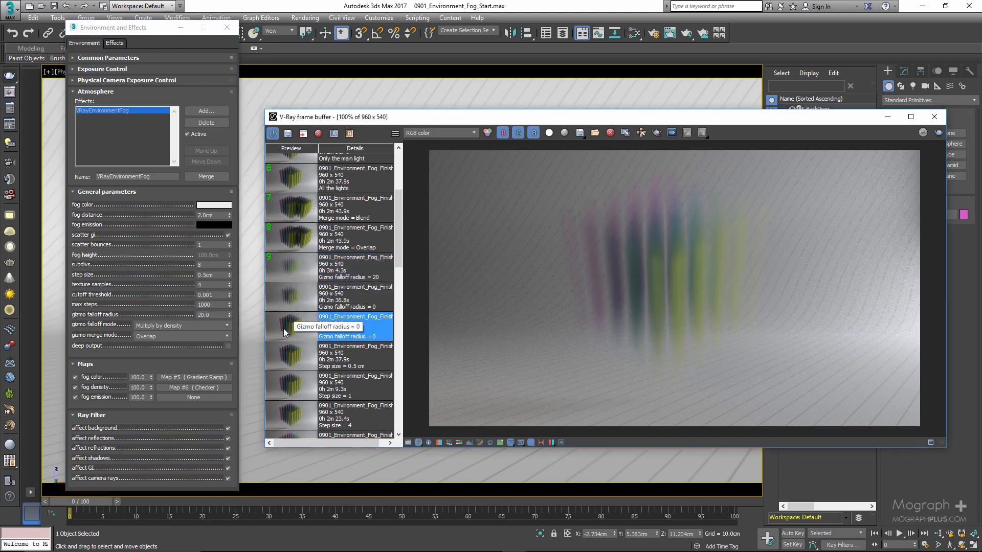
{"action": "right_click", "coordinate": [294, 303]}
{"action": "left_click", "coordinate": [331, 310]}
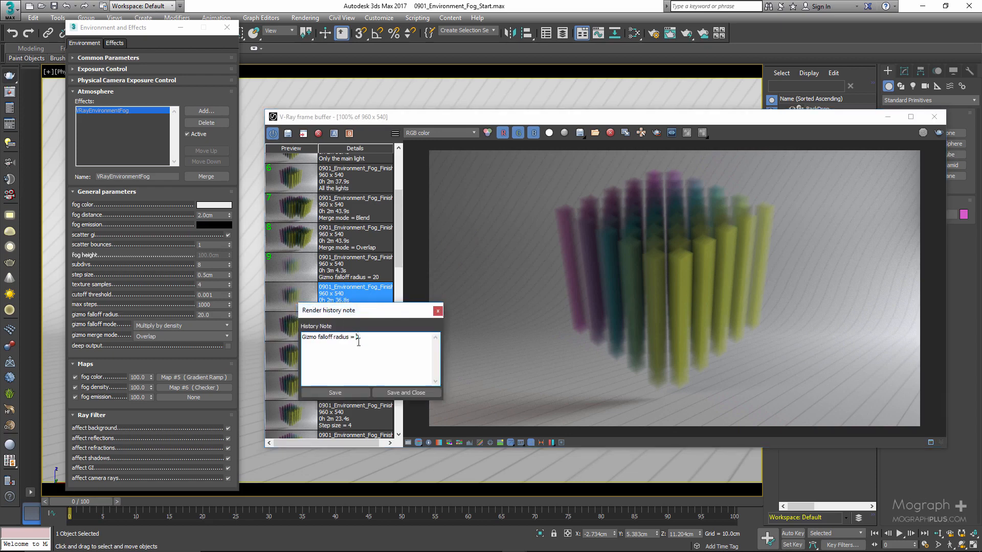
{"action": "type", "text": "1"}
{"action": "left_click", "coordinate": [406, 392]}
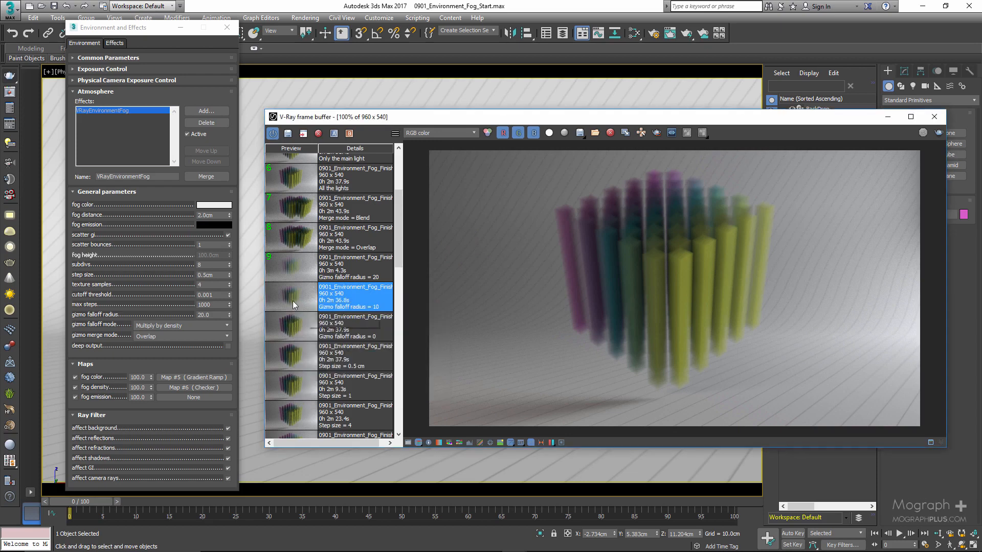
Set the gizmo falloff radius to 0 and view the available gizmo falloff modes.
{"action": "double_click", "coordinate": [204, 314]}
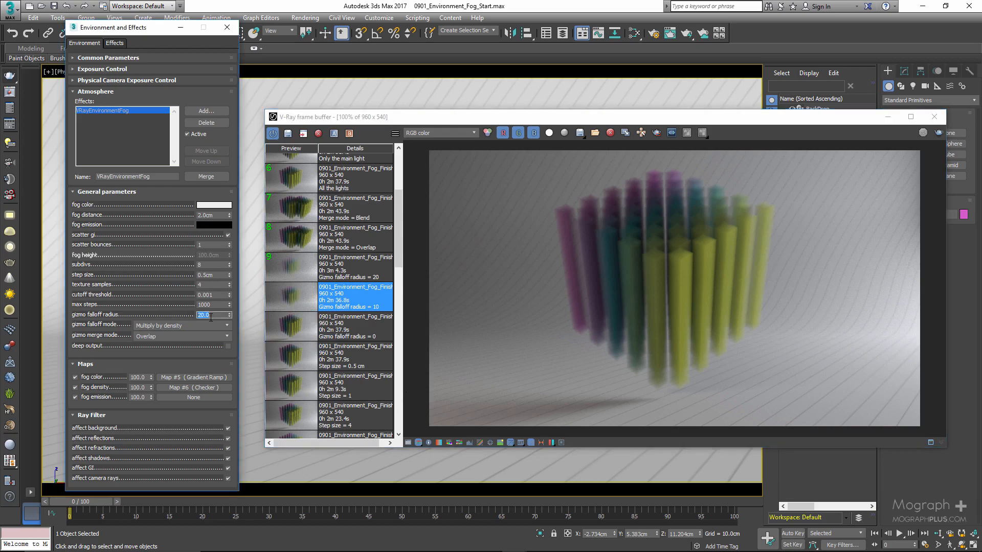
{"action": "type", "text": "0"}
{"action": "left_click", "coordinate": [170, 326]}
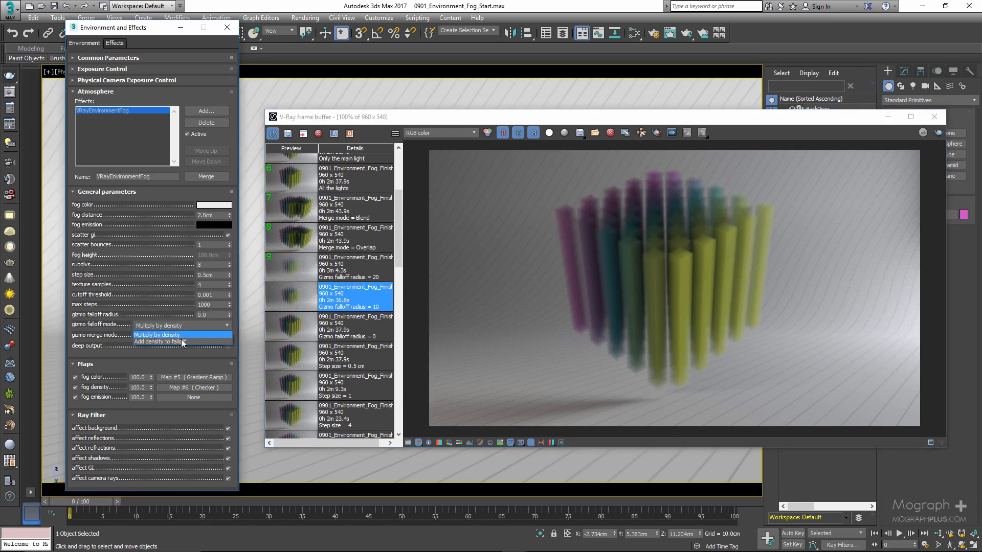
{"action": "left_click", "coordinate": [121, 326]}
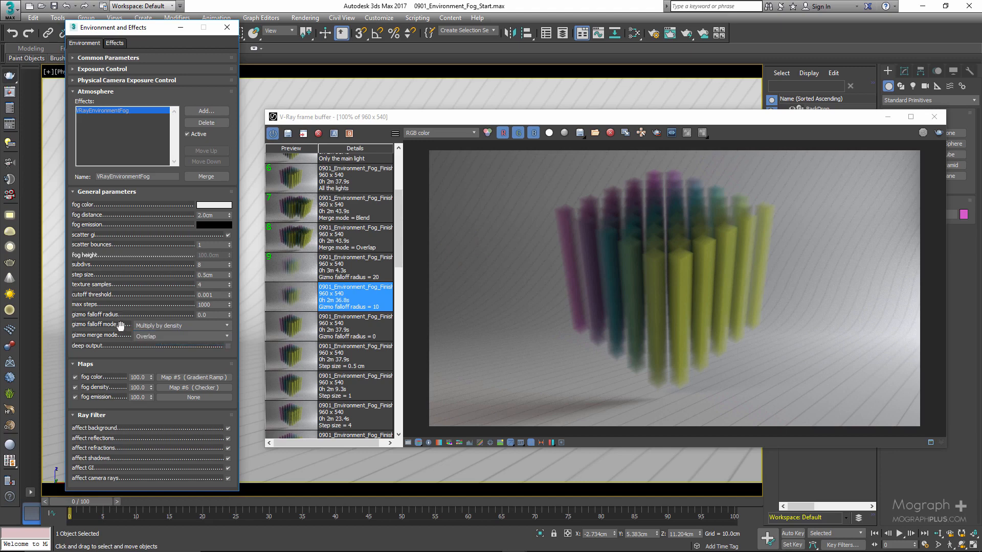
View the available gizmo merge modes without changing the current one.
{"action": "left_click", "coordinate": [159, 337]}
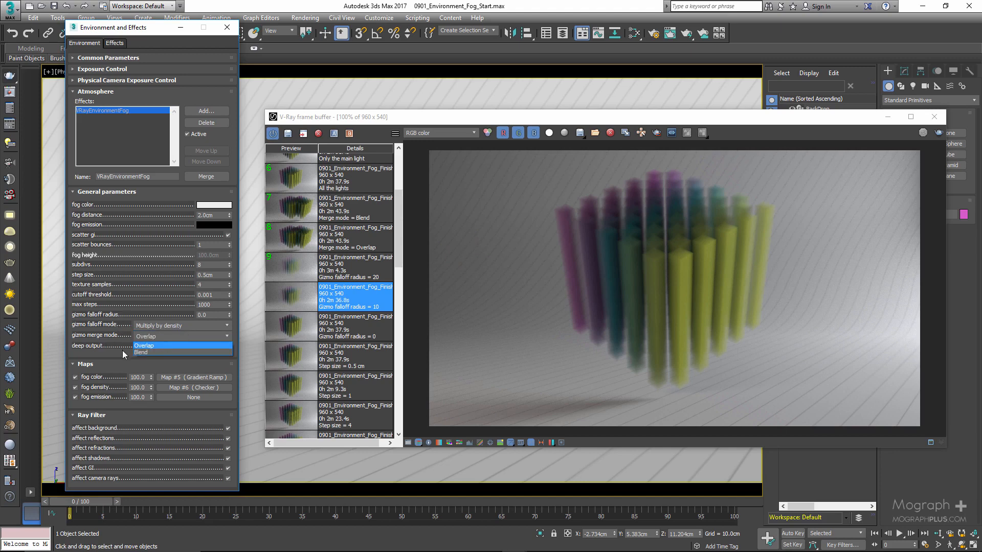
{"action": "left_click", "coordinate": [98, 334]}
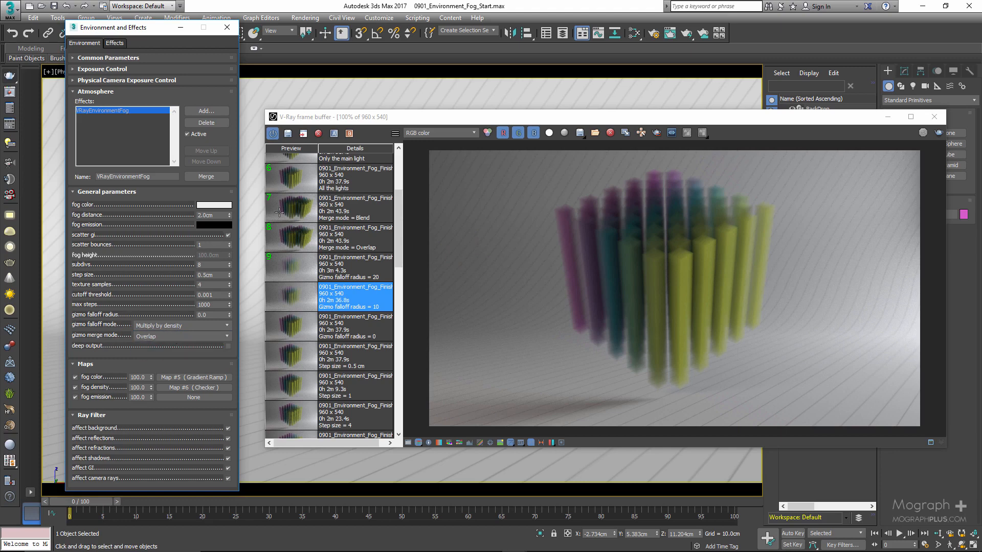
Unhide Box001 and clone it along the X axis as a single copy named Box002, partly overlapping the original.
{"action": "left_click_drag", "start_coordinate": [865, 122], "coordinate": [793, 459]}
{"action": "left_click", "coordinate": [792, 119]}
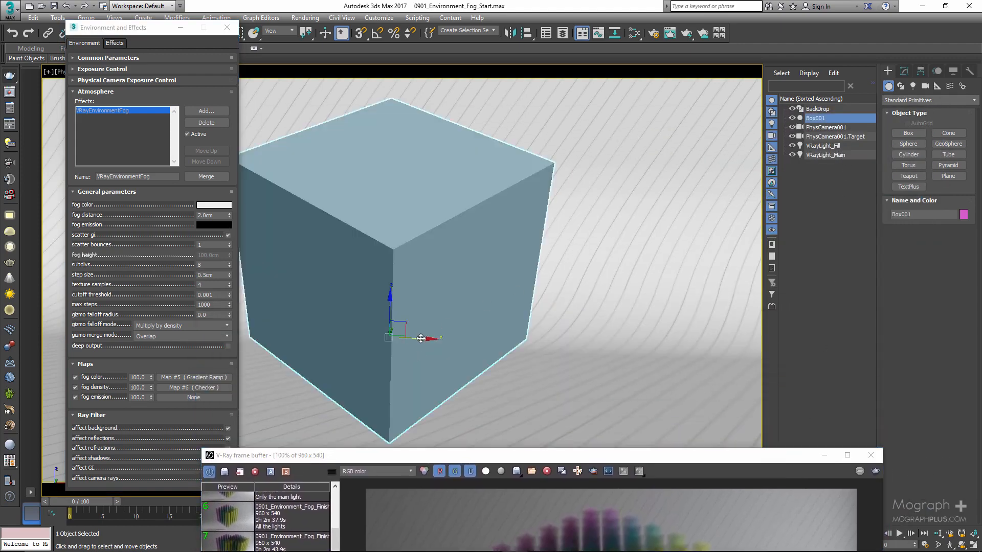
{"action": "left_click_drag", "start_coordinate": [420, 337], "coordinate": [573, 343], "text": "shift"}
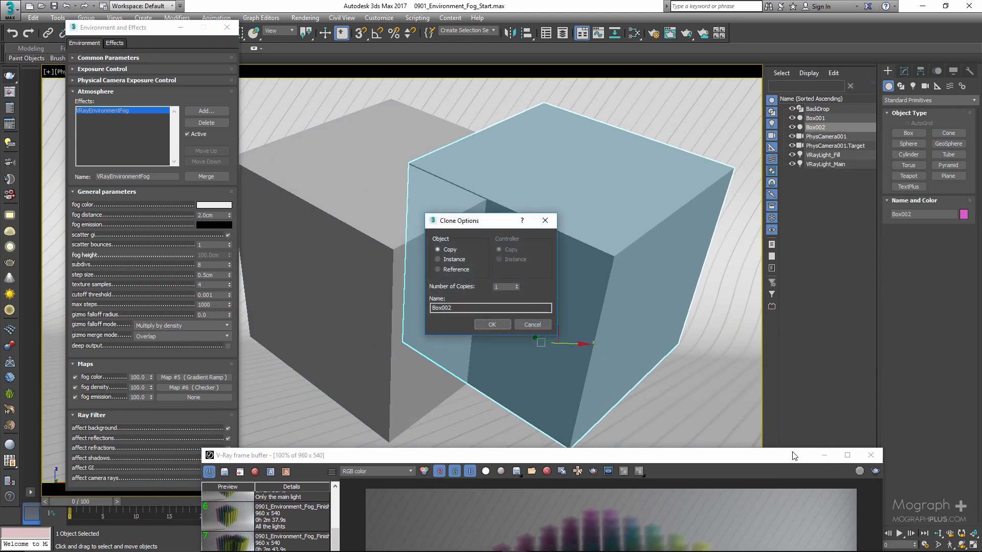
{"action": "left_click", "coordinate": [871, 455]}
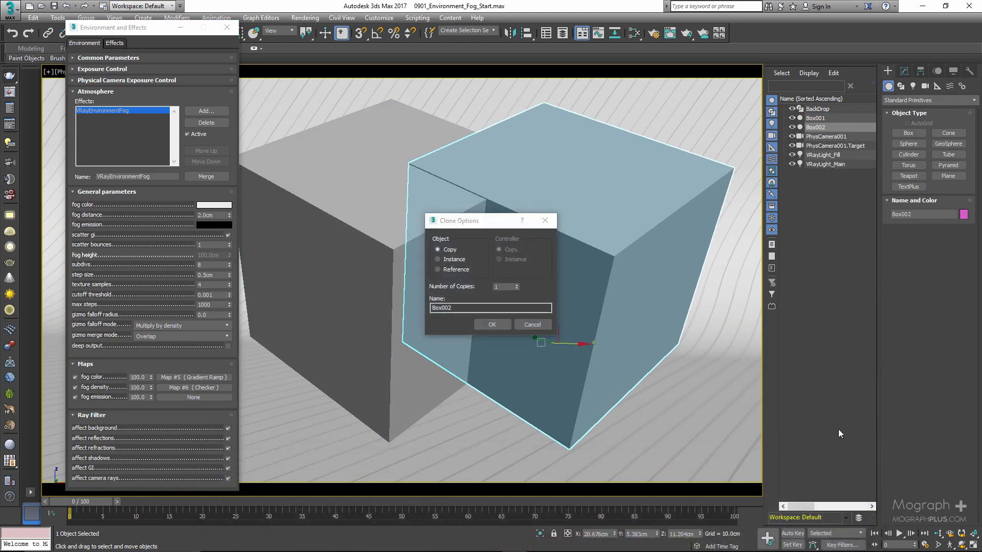
{"action": "left_click", "coordinate": [491, 324]}
Set Box002's X position to 17 cm.
{"action": "left_click", "coordinate": [598, 534]}
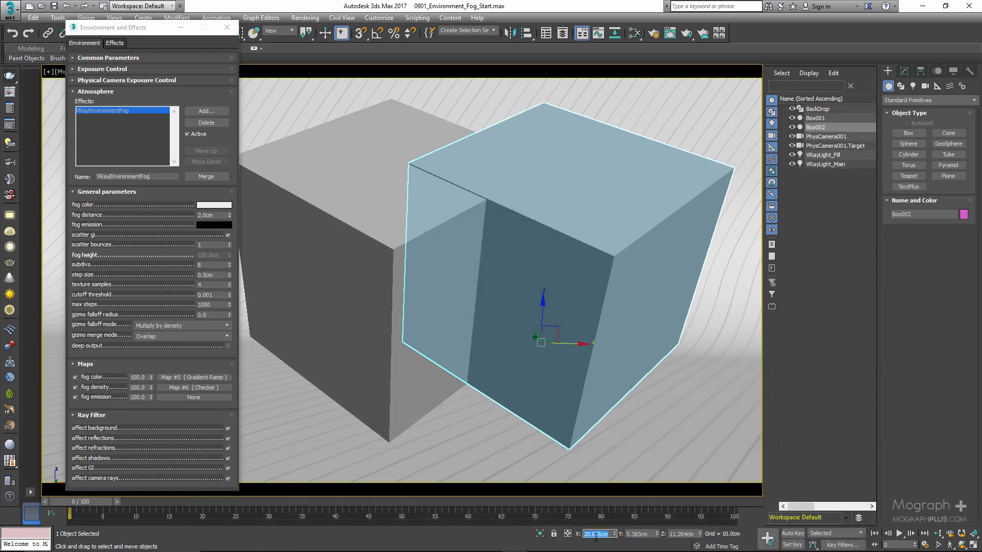
{"action": "type", "text": "17"}
{"action": "key", "text": "Return"}
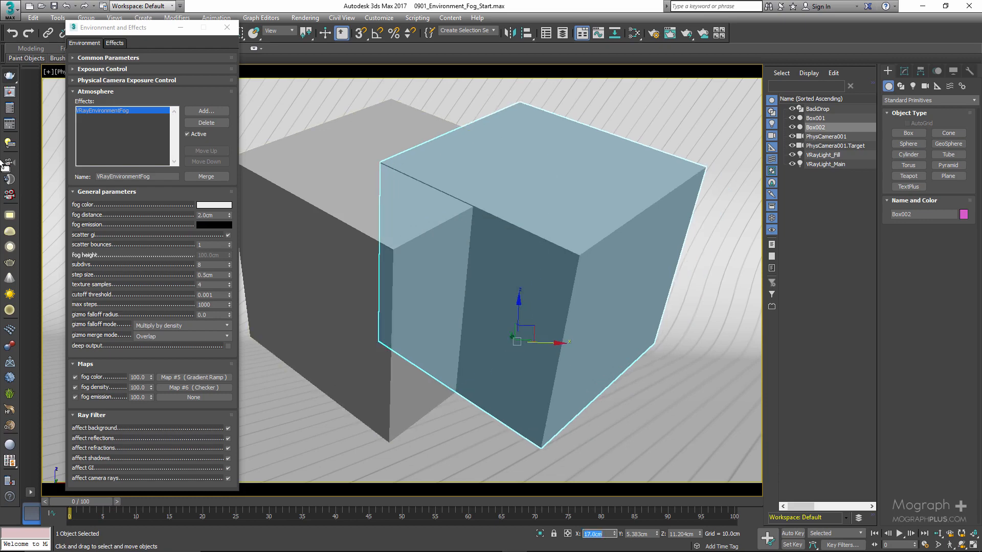
Add Box002 to the environment fog's gizmo list and hide both boxes.
{"action": "left_click_drag", "start_coordinate": [138, 243], "coordinate": [138, 129]}
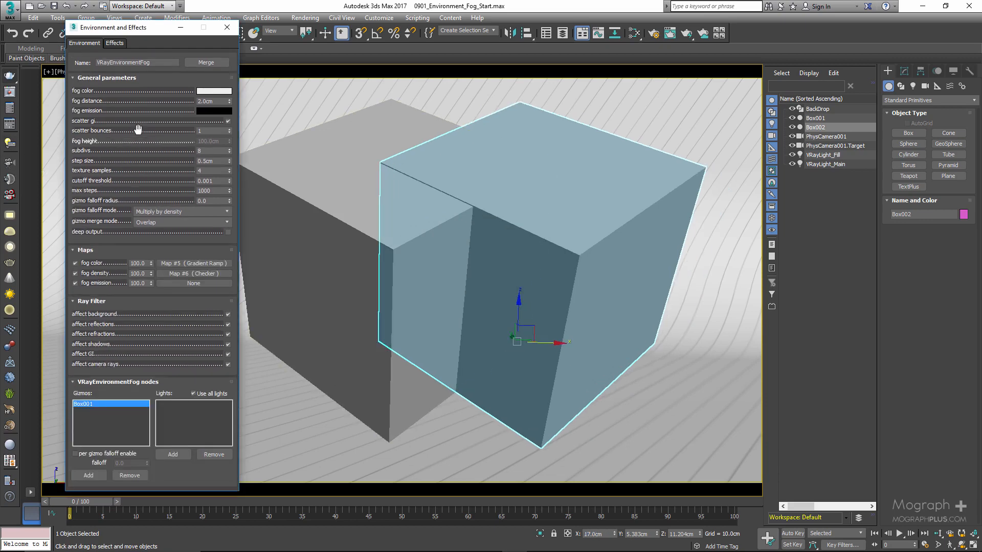
{"action": "left_click", "coordinate": [88, 475]}
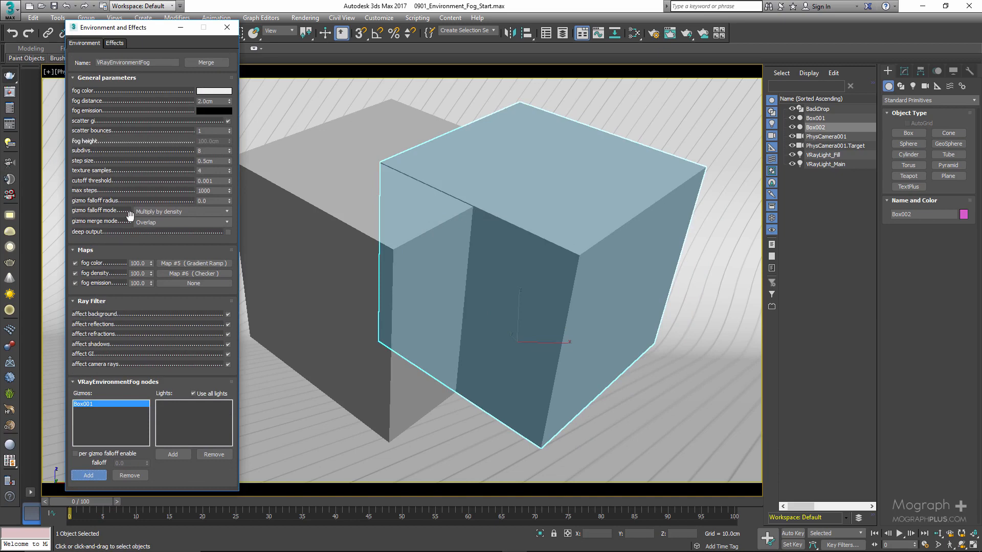
{"action": "key", "text": "h"}
{"action": "double_click", "coordinate": [46, 90]}
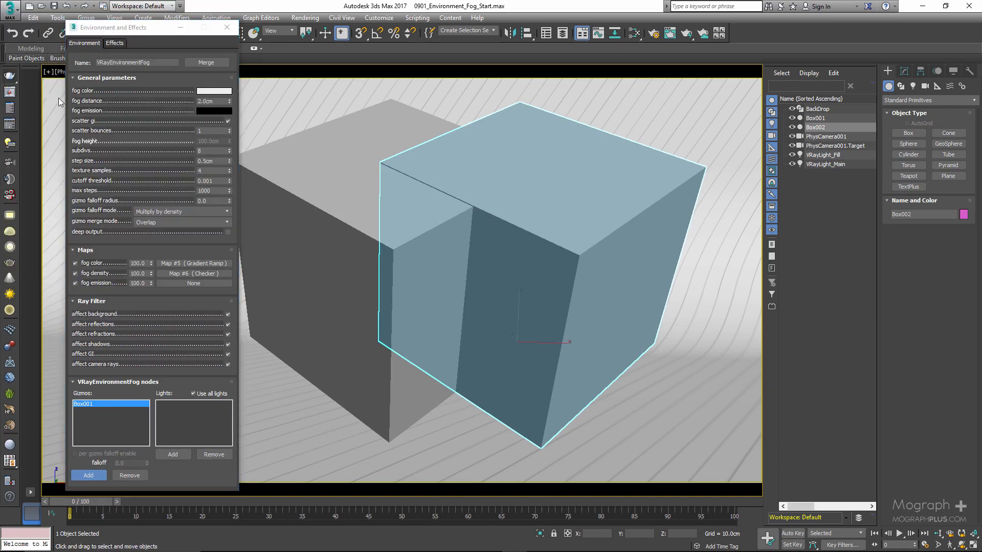
{"action": "left_click", "coordinate": [792, 127]}
{"action": "left_click", "coordinate": [792, 118]}
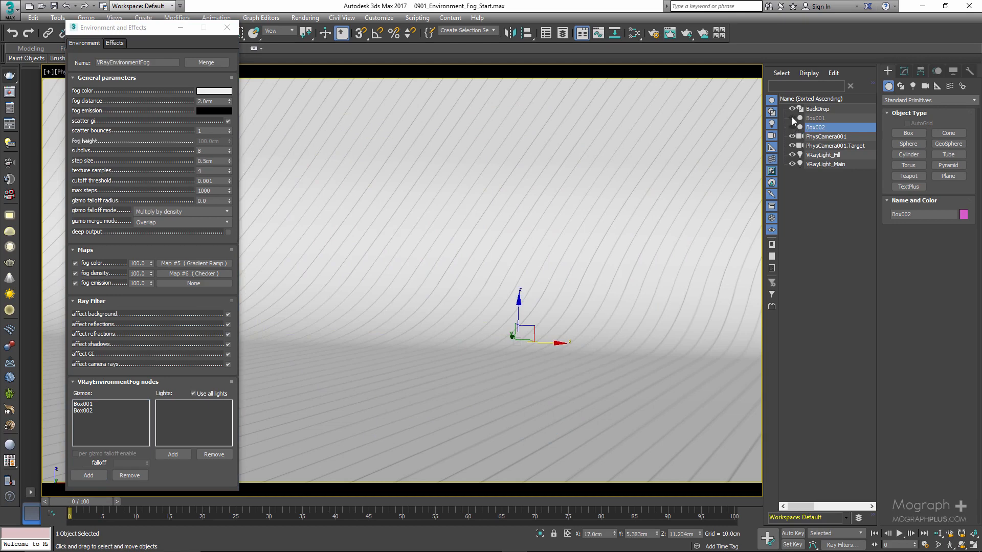
Reopen the V-Ray frame buffer over the viewport and load the "Merge mode = Overlap" render from the history.
{"action": "left_click", "coordinate": [9, 94]}
{"action": "left_click_drag", "start_coordinate": [580, 450], "coordinate": [655, 132]}
{"action": "left_click", "coordinate": [306, 255]}
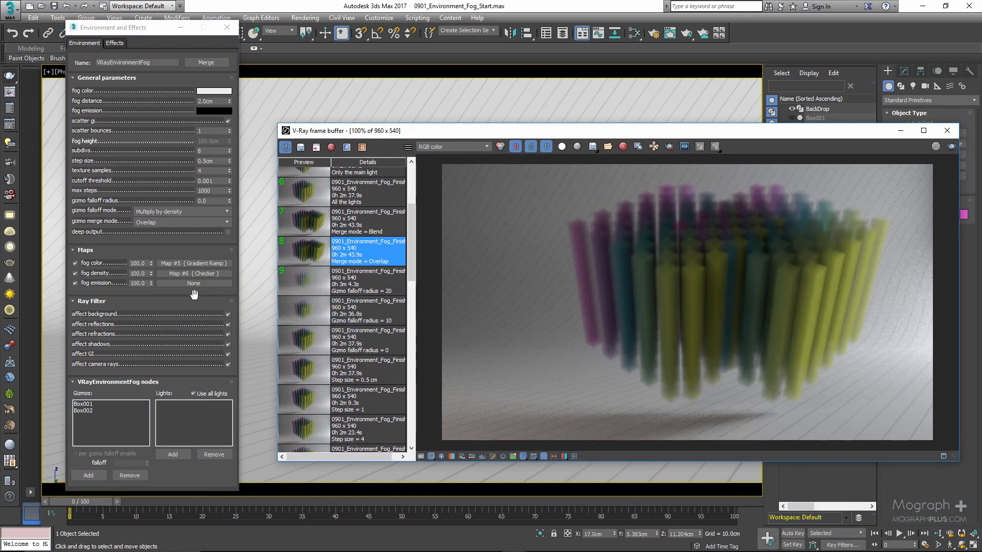
Set the gizmo merge mode to Blend and load the corresponding render from the history.
{"action": "left_click", "coordinate": [182, 223]}
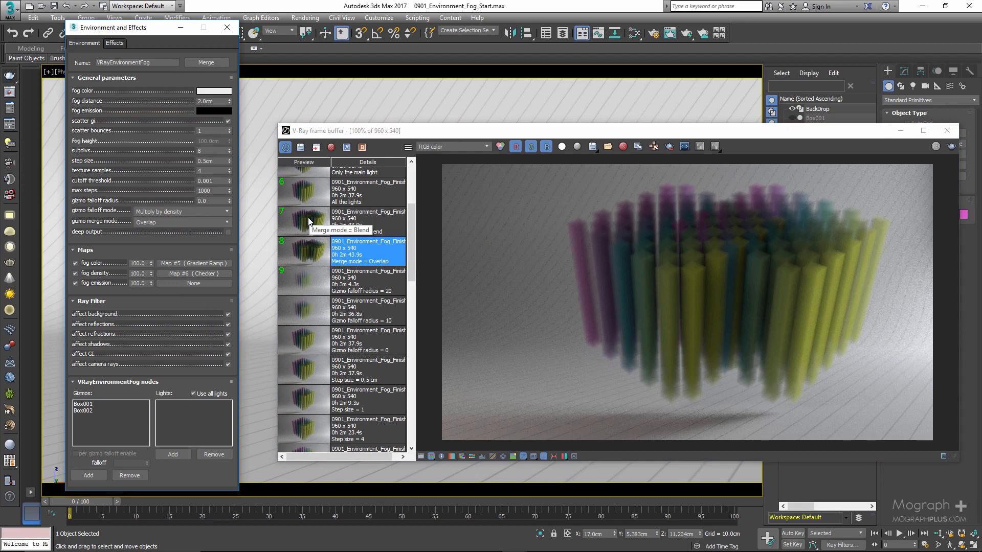
{"action": "left_click", "coordinate": [162, 222]}
{"action": "left_click", "coordinate": [160, 232]}
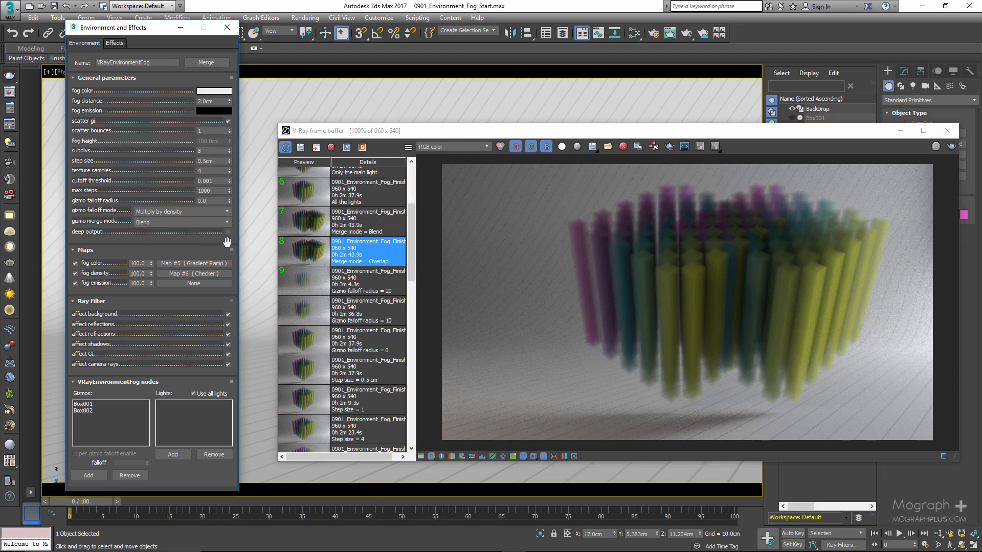
{"action": "left_click", "coordinate": [315, 230]}
Compare the Blend and Overlap merge mode renders at 200% where the two fog boxes intersect.
{"action": "scroll", "coordinate": [641, 233], "scroll_direction": "up", "scroll_amount": 2}
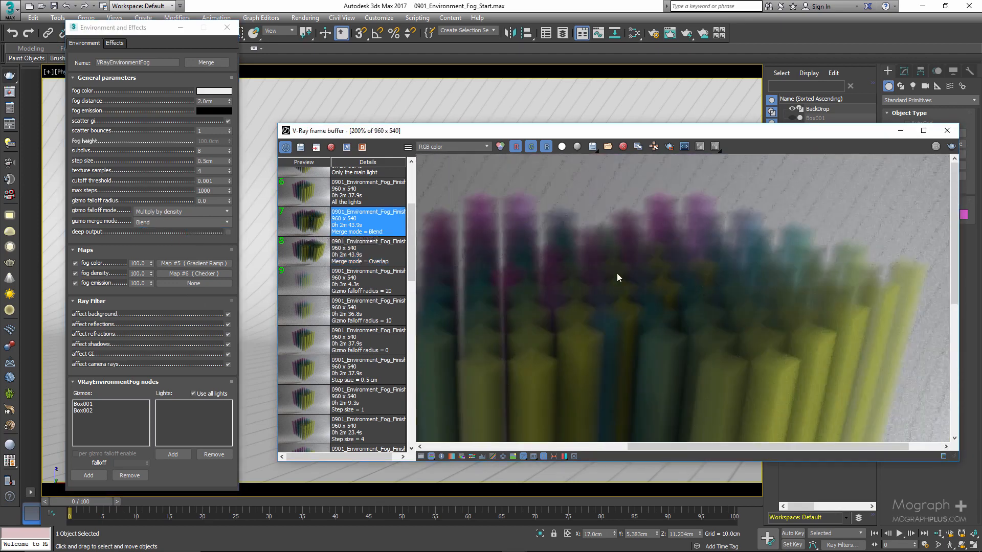
{"action": "left_click", "coordinate": [308, 251]}
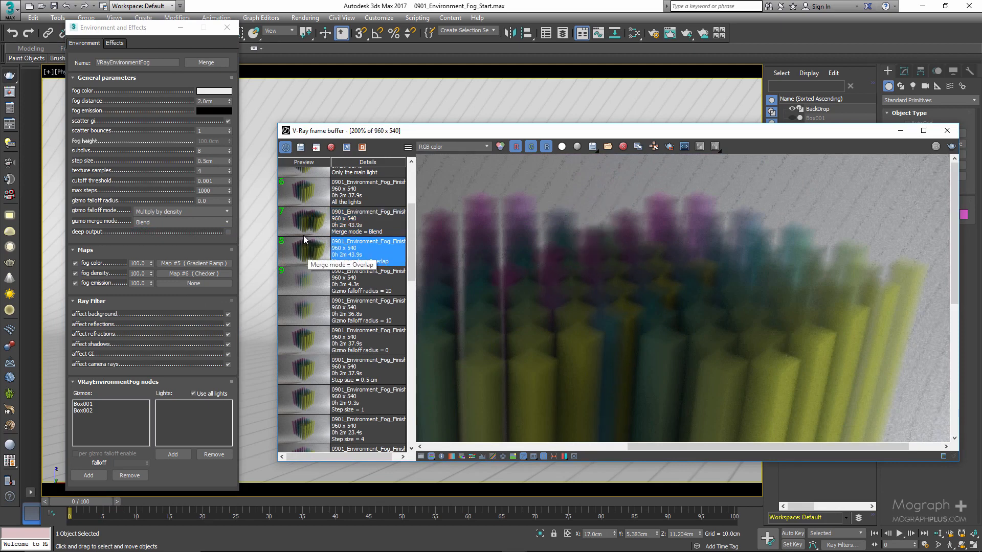
{"action": "left_click", "coordinate": [306, 226]}
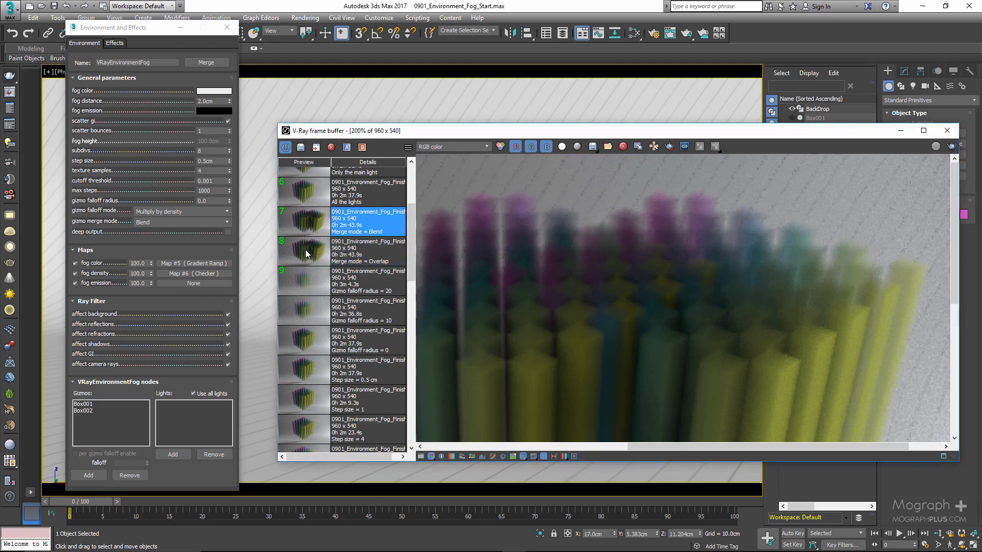
{"action": "left_click", "coordinate": [318, 249]}
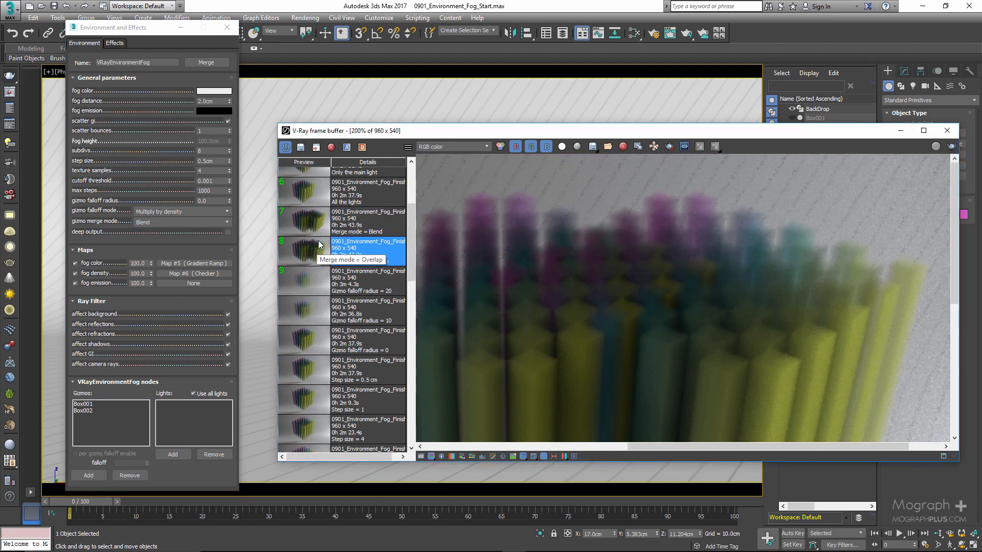
{"action": "key", "text": "Up"}
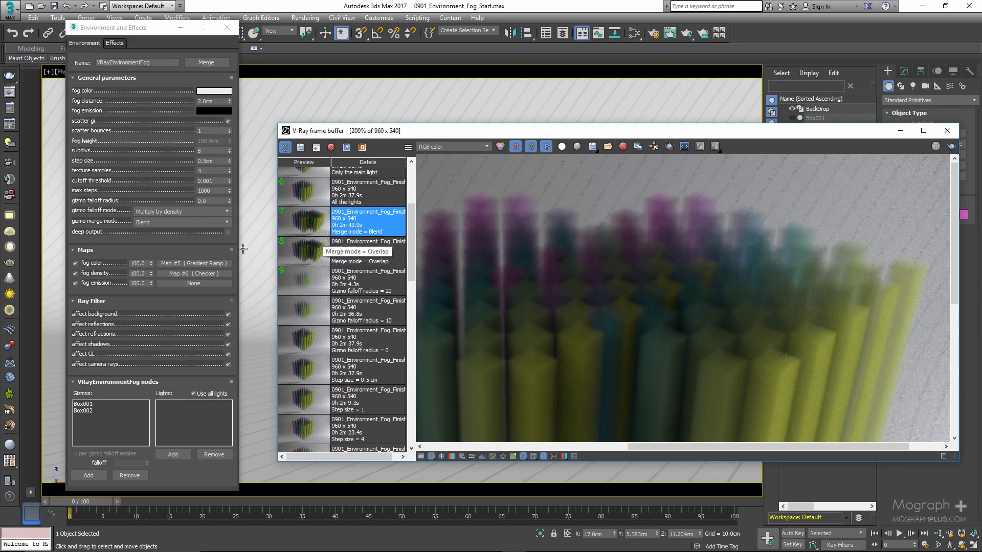
Set the gizmo merge mode back to Overlap and return the render view to 100%.
{"action": "left_click", "coordinate": [172, 224]}
{"action": "left_click", "coordinate": [170, 230]}
{"action": "scroll", "coordinate": [686, 253], "scroll_direction": "down", "scroll_amount": 1}
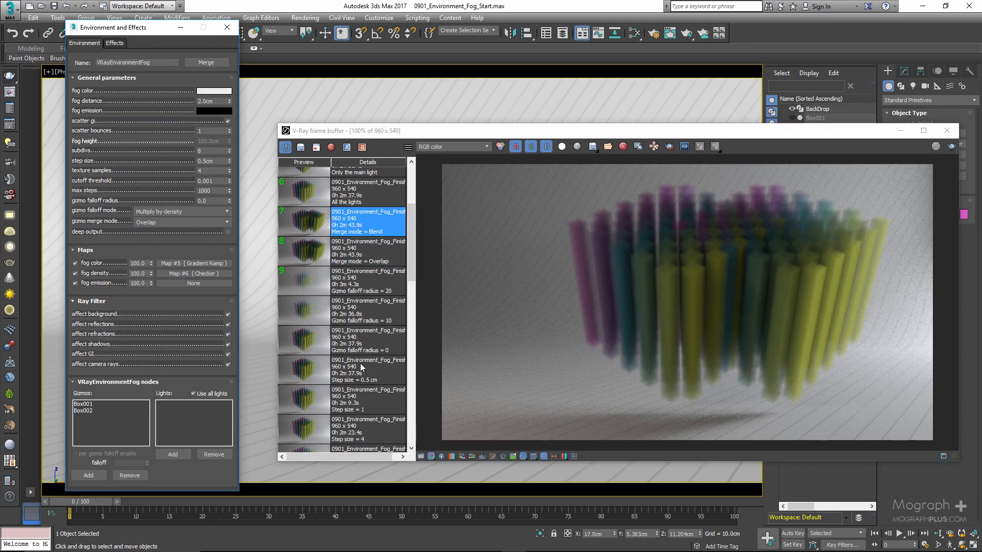
Delete the 0901_Environment_Fog_Start render from the render history.
{"action": "scroll", "coordinate": [361, 367], "scroll_direction": "up", "scroll_amount": 3}
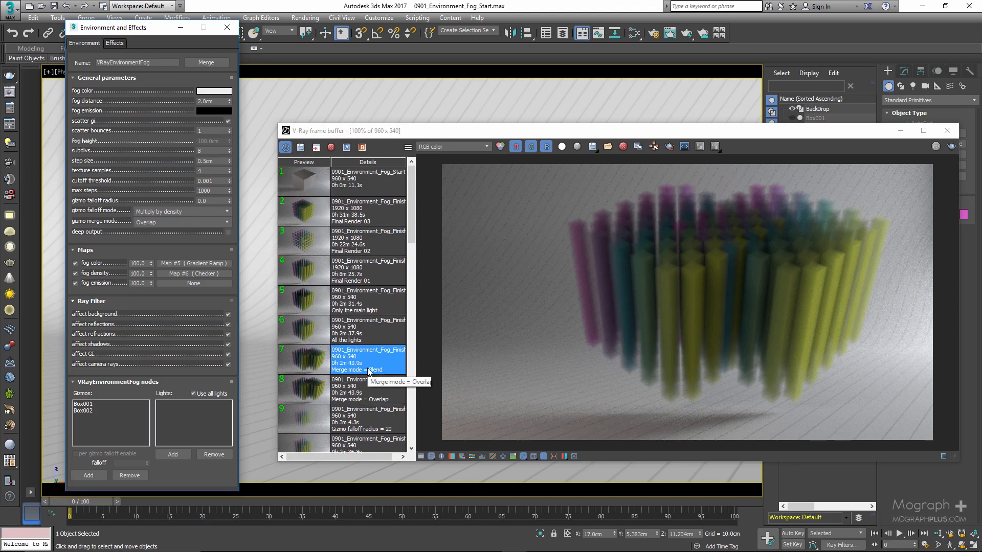
{"action": "left_click", "coordinate": [336, 176]}
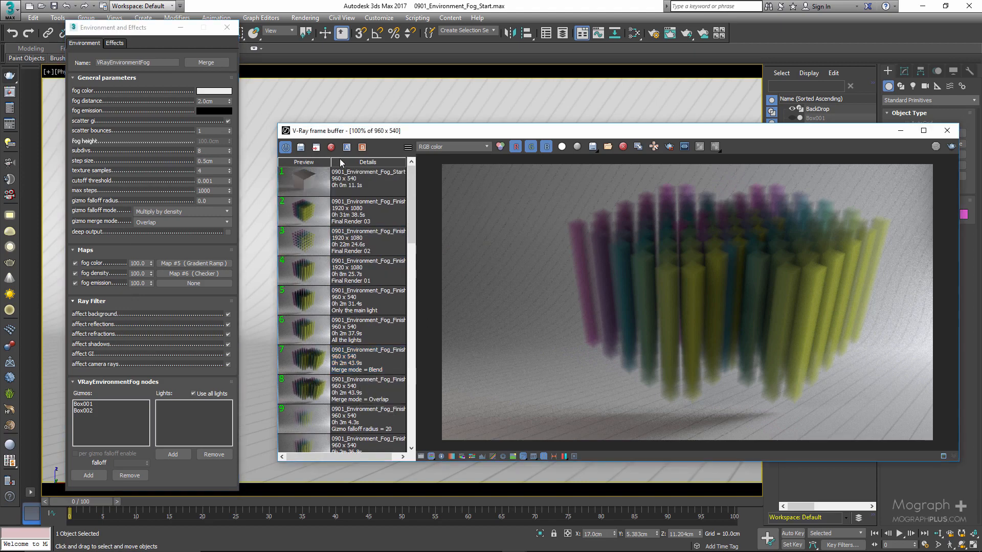
{"action": "left_click", "coordinate": [331, 148]}
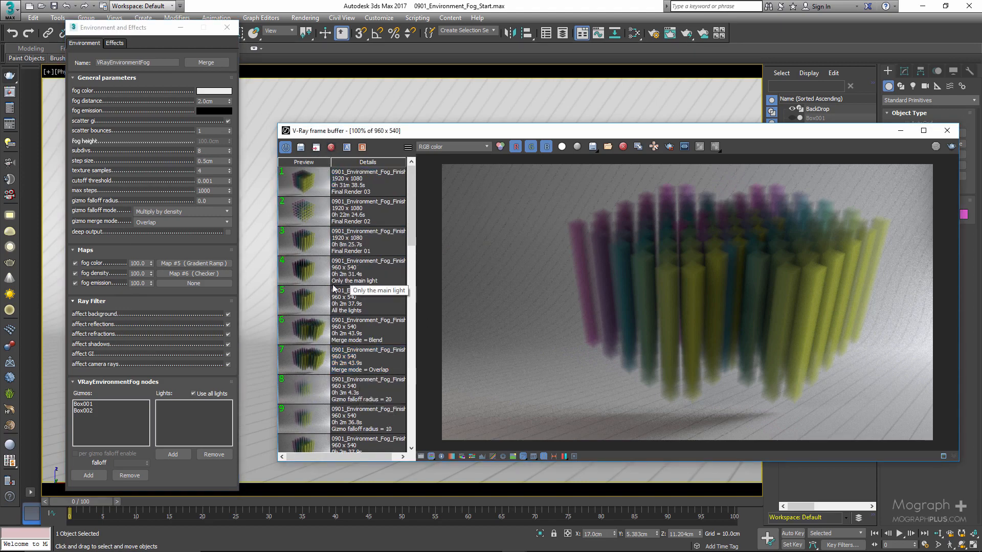
Turn off affect background in the fog's ray filter settings.
{"action": "left_click", "coordinate": [229, 315]}
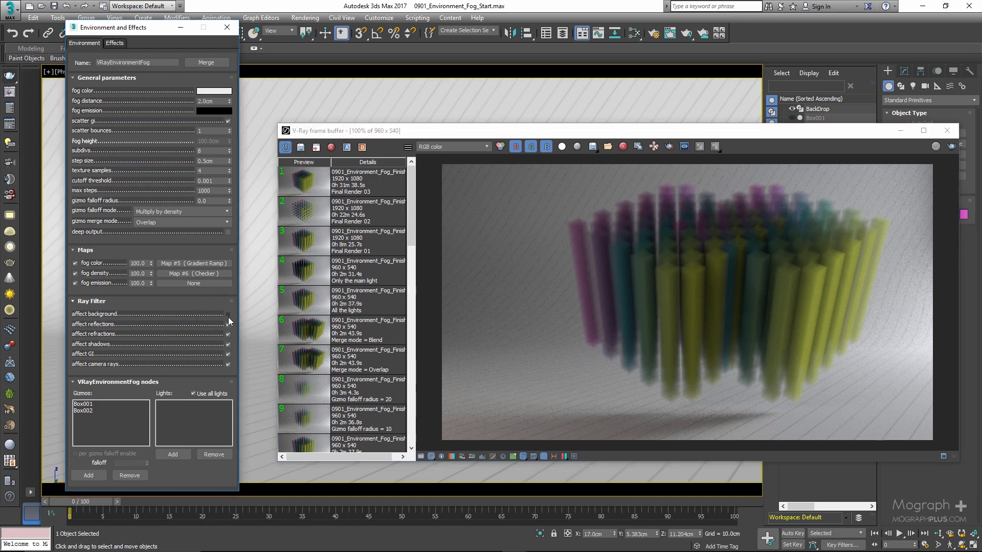
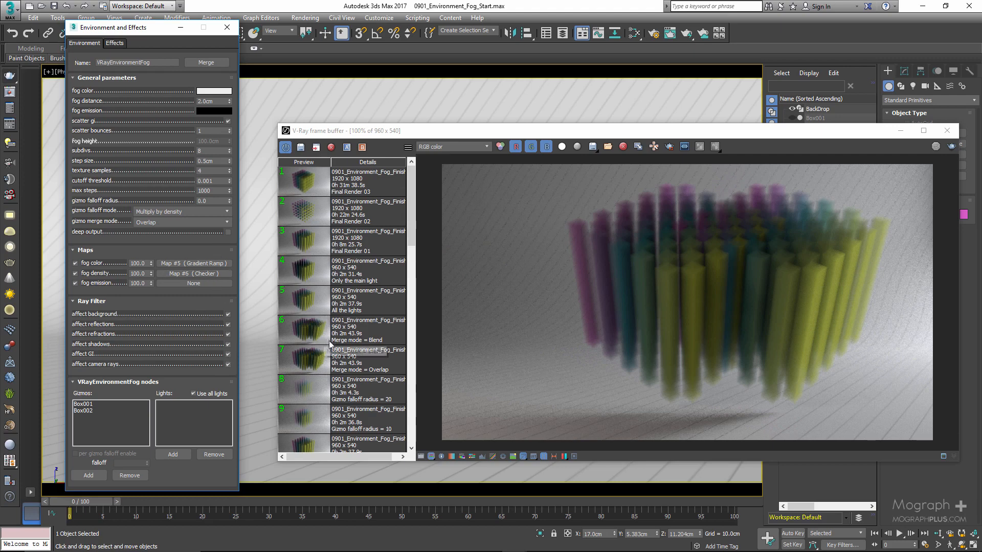
Remove Box002 from the environment fog's gizmos list.
{"action": "left_click", "coordinate": [304, 334]}
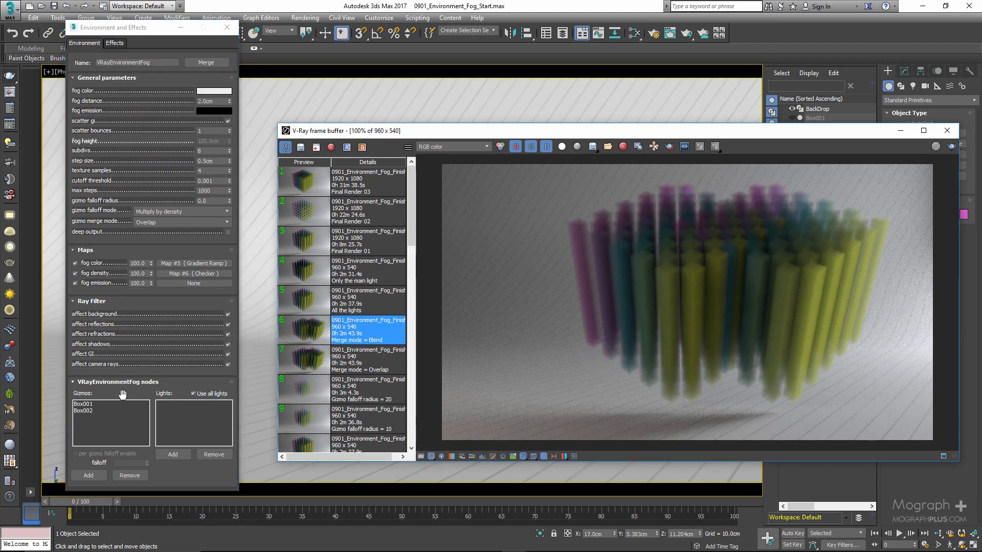
{"action": "left_click", "coordinate": [138, 339]}
{"action": "left_click", "coordinate": [106, 405]}
{"action": "left_click", "coordinate": [92, 411]}
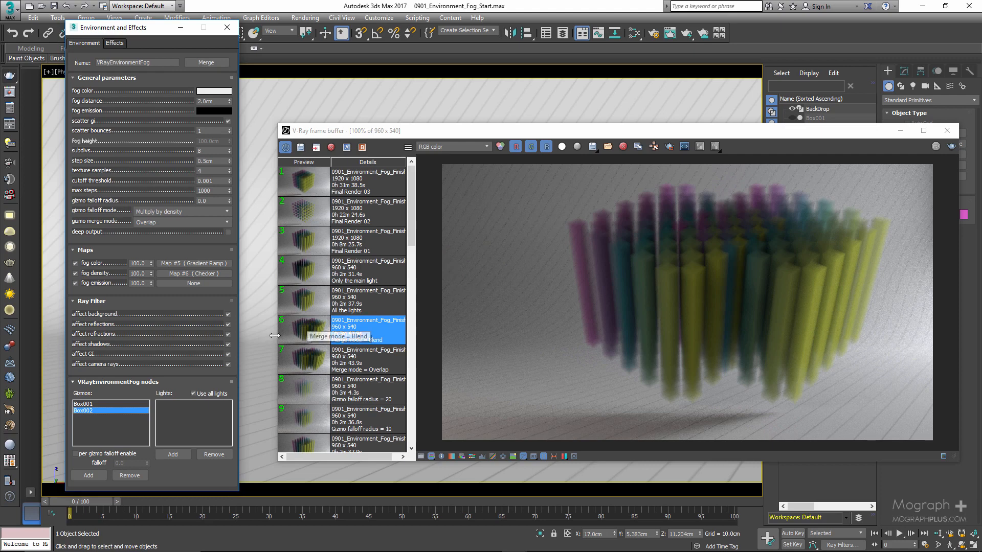
{"action": "left_click", "coordinate": [129, 474]}
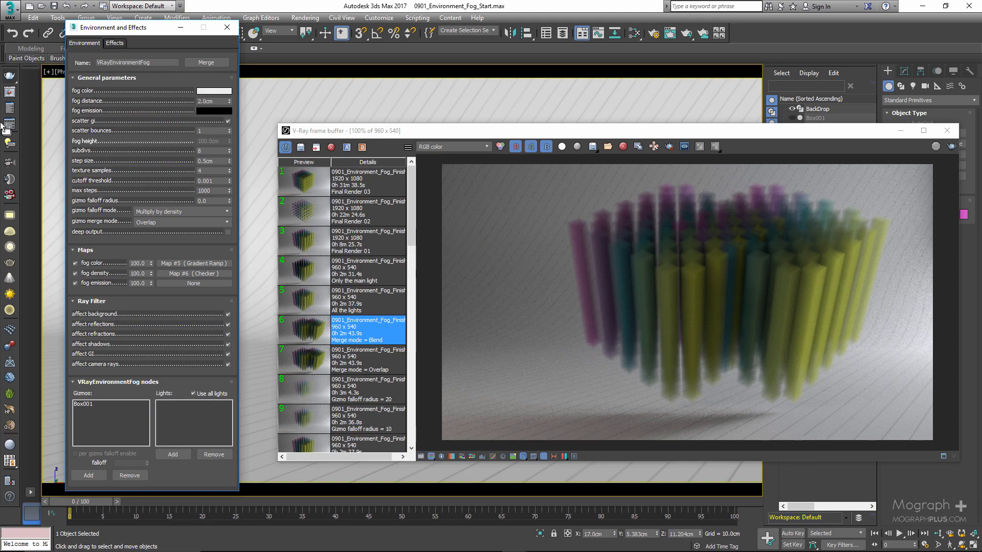
Review the scene's V-Ray lights in the V-Ray Light Lister and close it.
{"action": "left_click", "coordinate": [10, 143]}
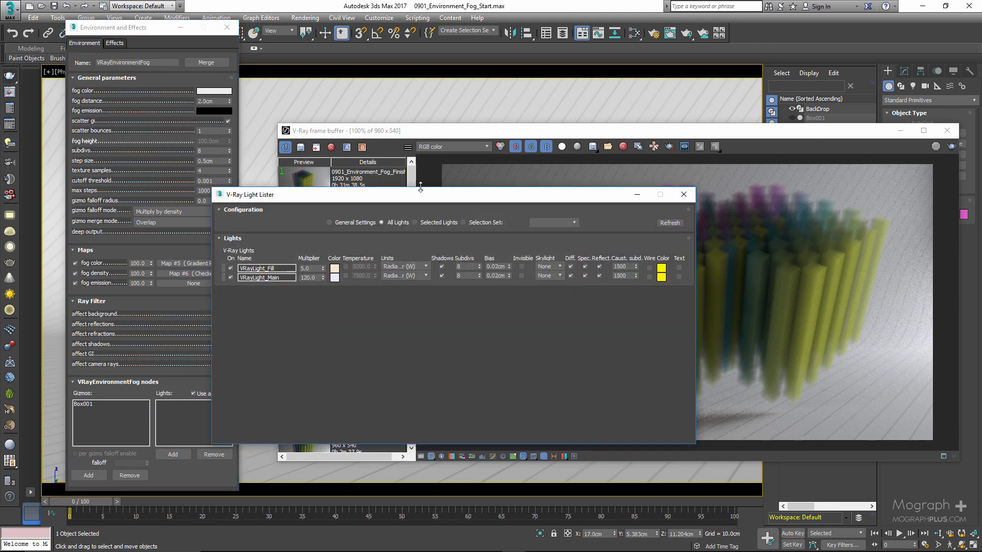
{"action": "left_click_drag", "start_coordinate": [421, 200], "coordinate": [517, 191]}
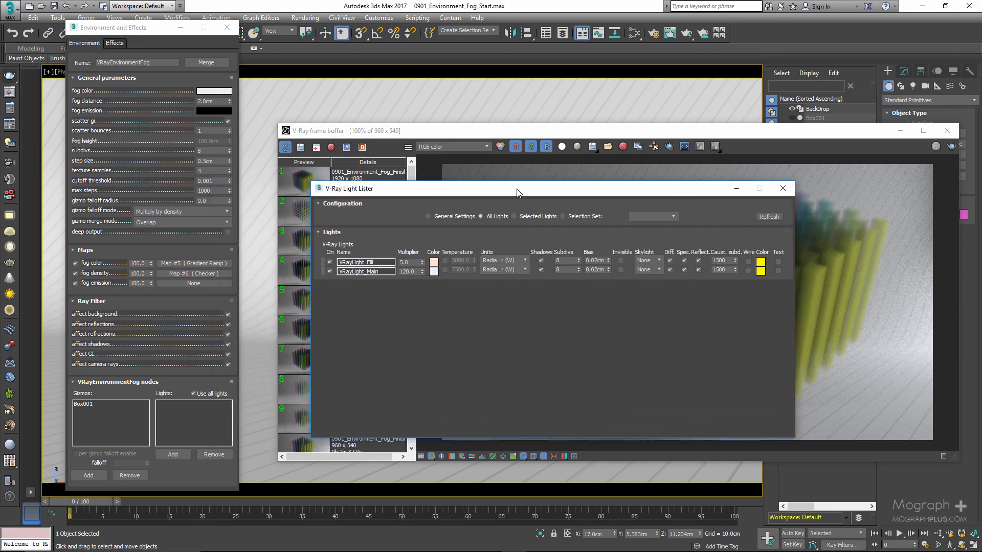
{"action": "left_click", "coordinate": [783, 189]}
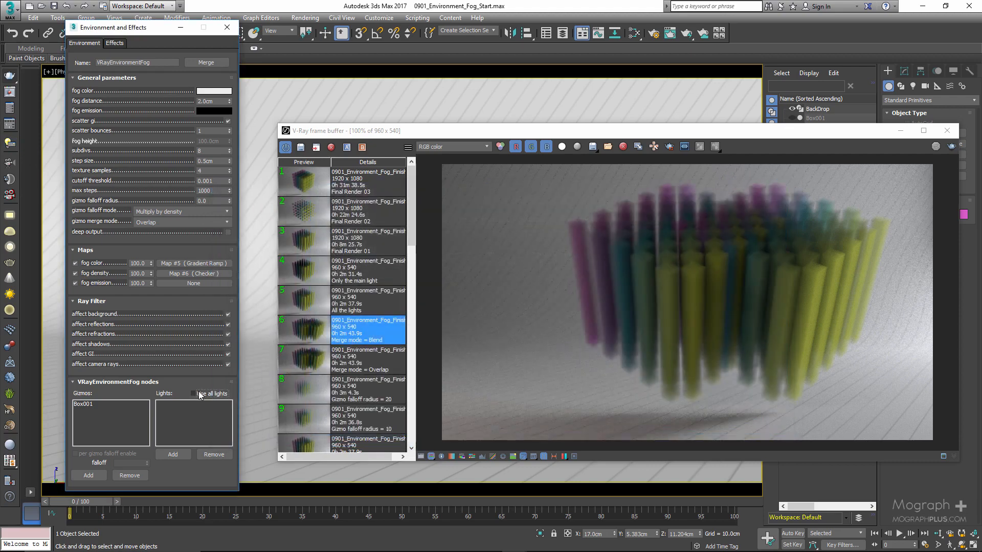
Restrict the fog's lighting to VRayLight_Main by adding it to the fog's lights list with use all lights off.
{"action": "left_click", "coordinate": [176, 454]}
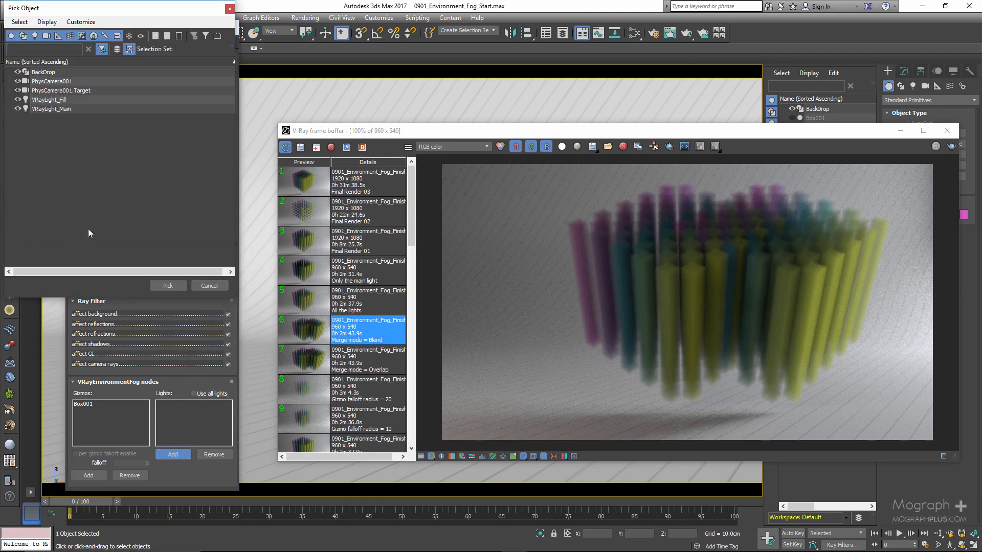
{"action": "double_click", "coordinate": [65, 109]}
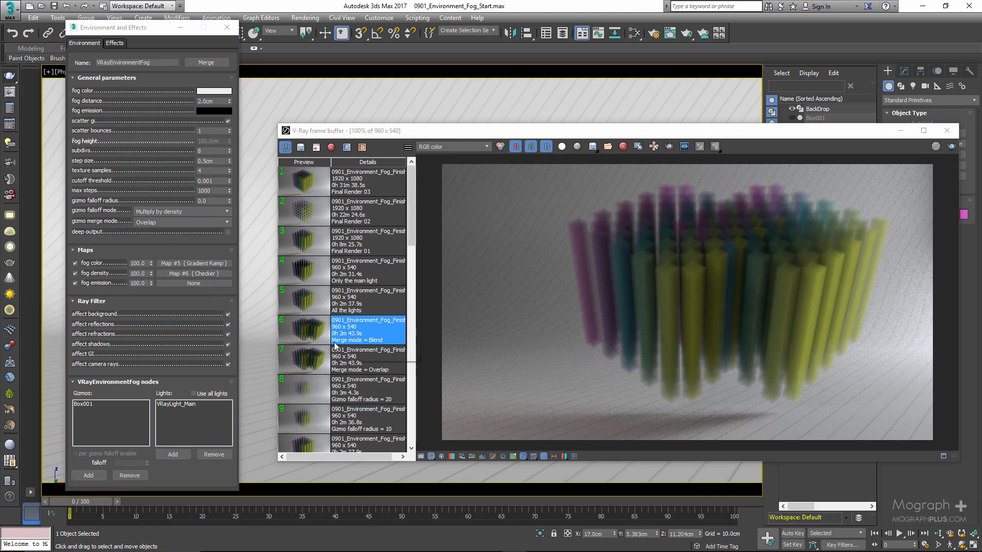
Compare the saved All the lights and Only the main light renders, toggling use all lights on and off in the fog settings.
{"action": "double_click", "coordinate": [306, 306]}
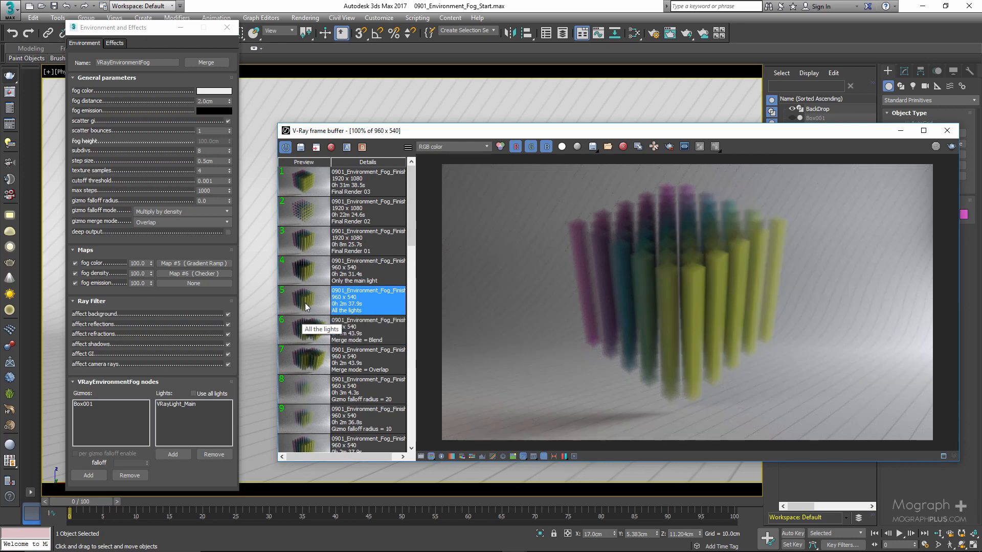
{"action": "left_click", "coordinate": [211, 395]}
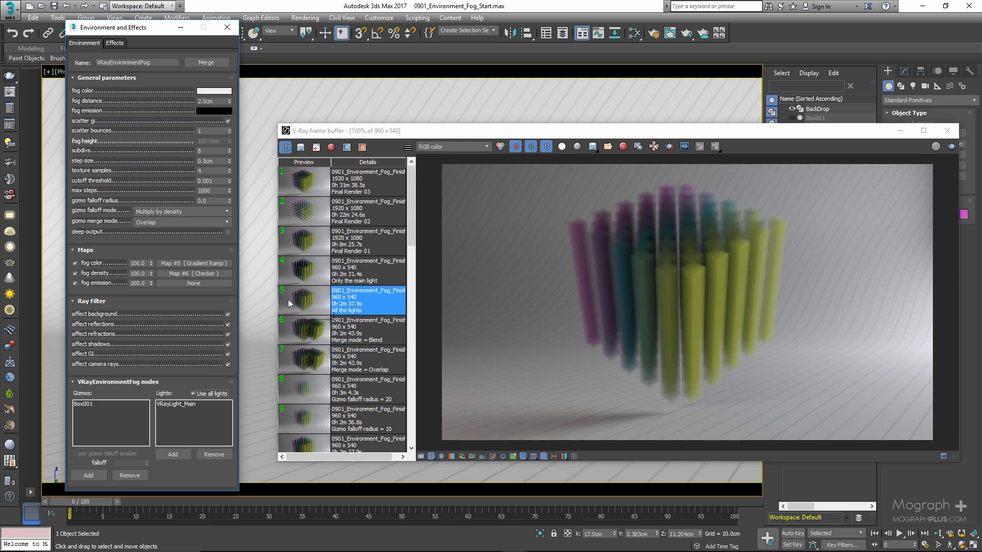
{"action": "left_click", "coordinate": [199, 395]}
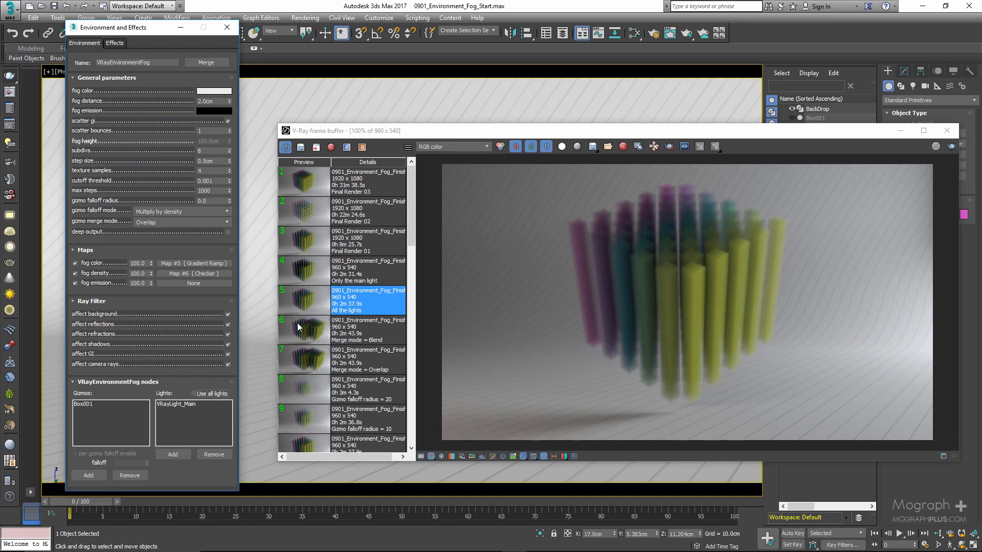
{"action": "left_click", "coordinate": [307, 273]}
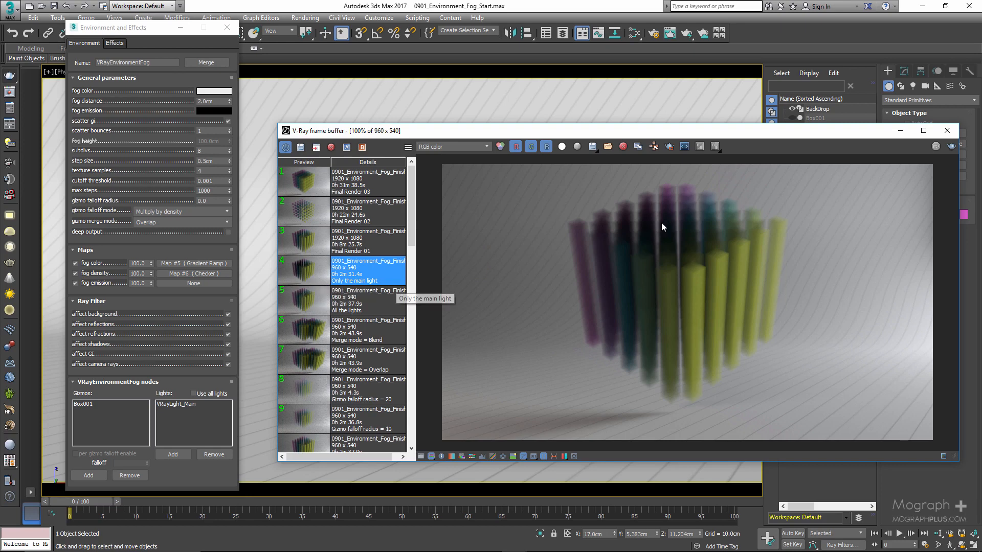
{"action": "left_click", "coordinate": [299, 301]}
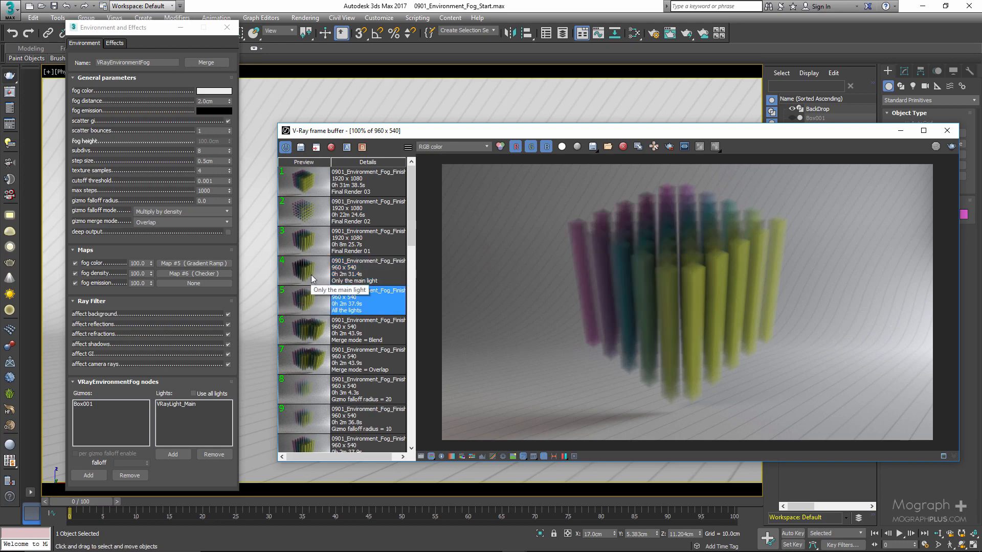
{"action": "left_click", "coordinate": [311, 279]}
{"action": "left_click", "coordinate": [309, 298]}
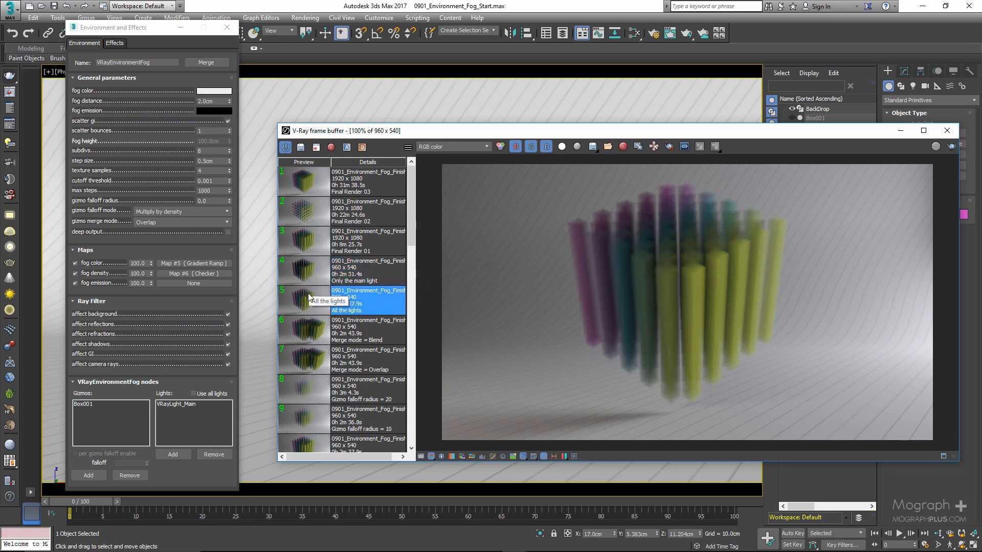
{"action": "left_click", "coordinate": [310, 276]}
Remove VRayLight_Main from the fog's lights list and turn use all lights back on.
{"action": "left_click", "coordinate": [170, 404]}
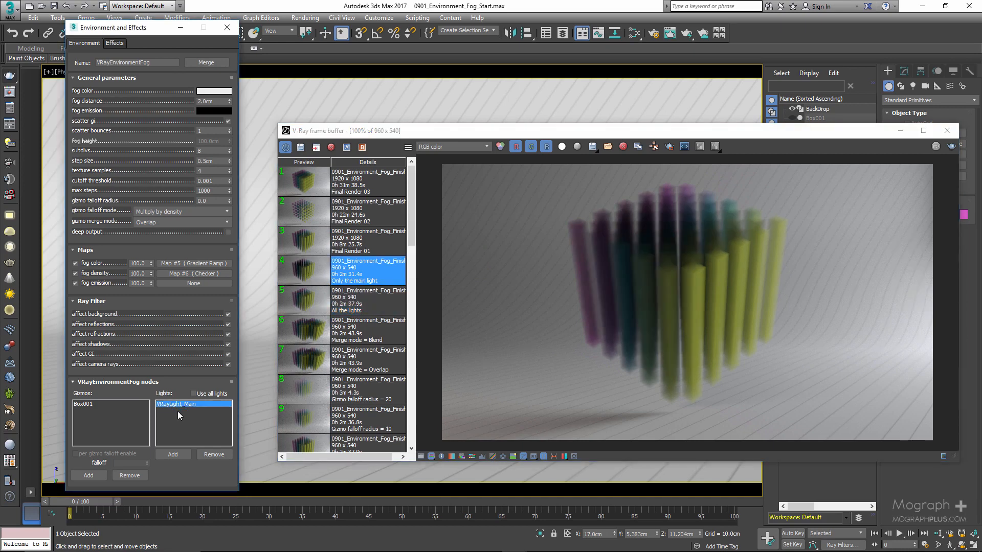
{"action": "left_click", "coordinate": [214, 454]}
{"action": "left_click", "coordinate": [214, 397]}
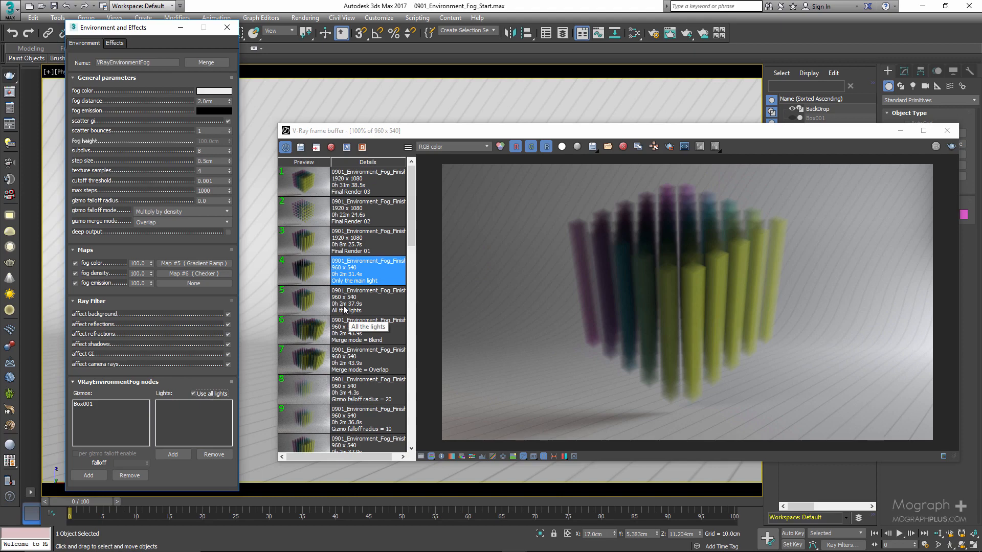
Open the Slate Material Editor, make it taller and enlarge the Checker node's preview.
{"action": "left_click", "coordinate": [478, 2]}
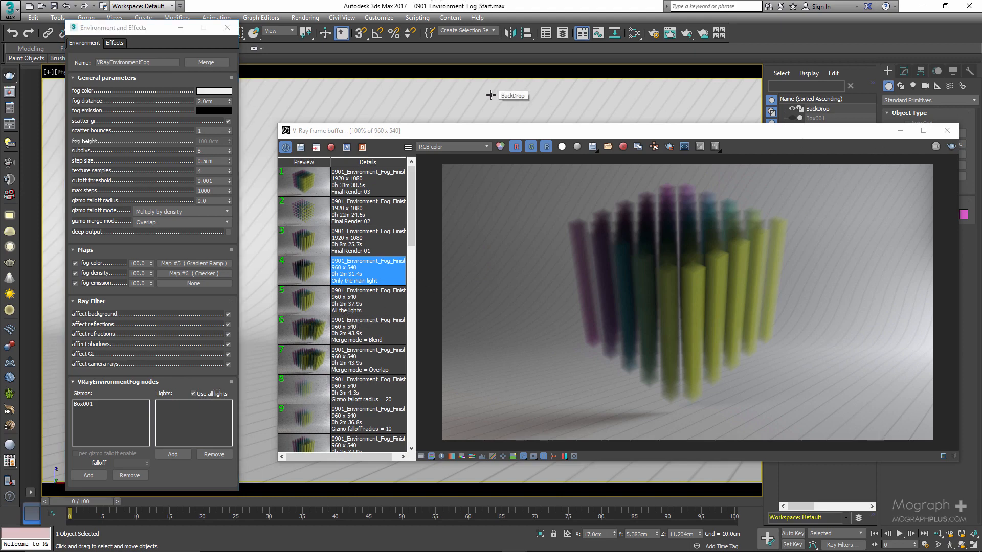
{"action": "key", "text": "m"}
{"action": "middle_click_drag", "start_coordinate": [486, 199], "coordinate": [392, 204]}
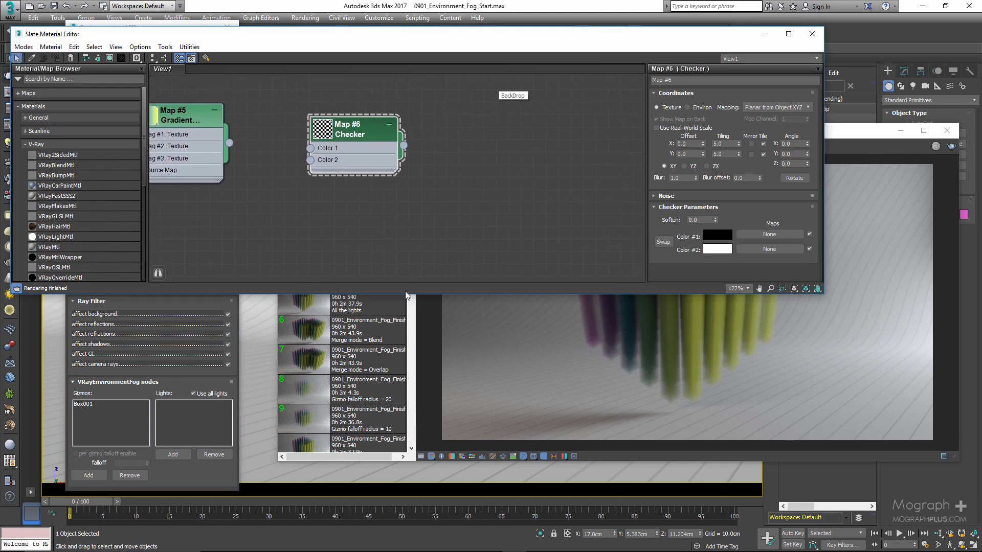
{"action": "left_click_drag", "start_coordinate": [409, 295], "coordinate": [409, 413]}
{"action": "double_click", "coordinate": [323, 131]}
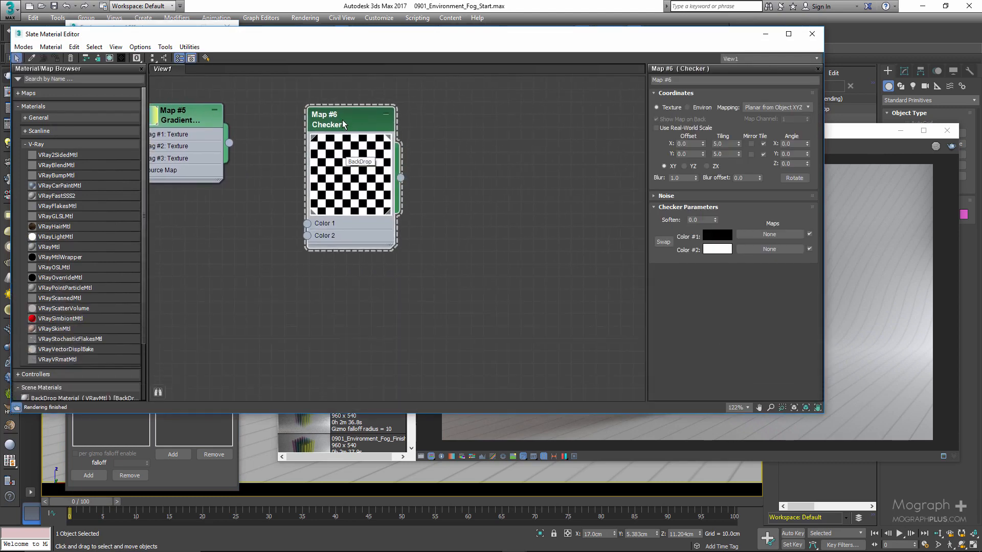
{"action": "scroll", "coordinate": [363, 266], "scroll_direction": "down", "scroll_amount": 1}
{"action": "middle_click_drag", "start_coordinate": [362, 278], "coordinate": [340, 254]}
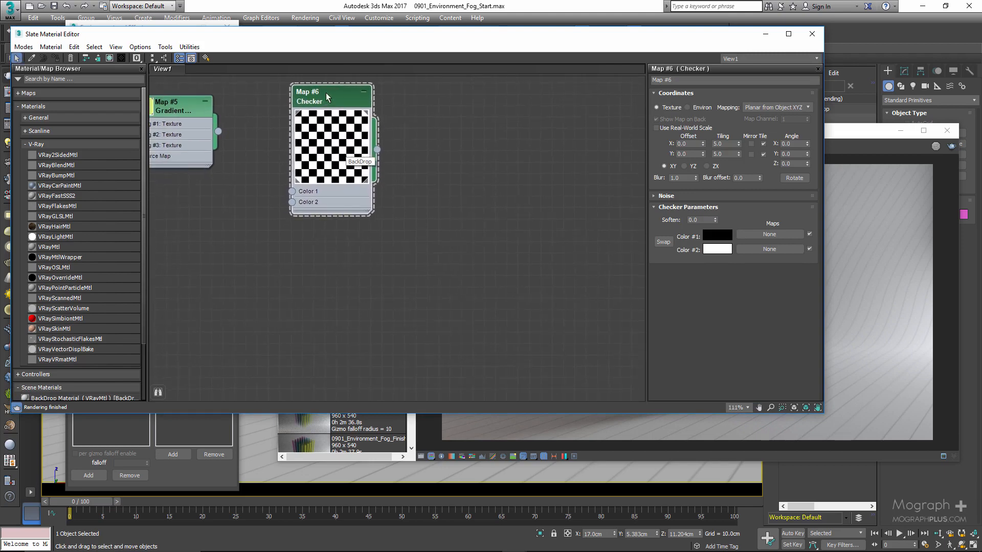
Duplicate the Checker map below the original and set the copy's X angle to 90.
{"action": "mouse_move", "coordinate": [329, 102]}
{"action": "left_mouse_down", "text": "shift"}
{"action": "mouse_move", "coordinate": [334, 249]}
{"action": "mouse_move", "coordinate": [320, 251]}
{"action": "left_mouse_up", "text": "shift"}
{"action": "double_click", "coordinate": [322, 248]}
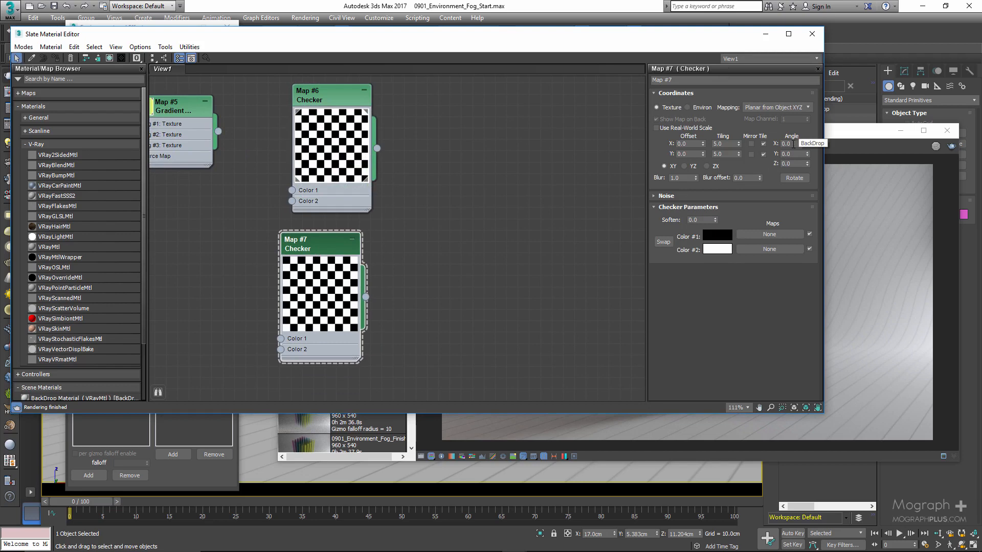
{"action": "double_click", "coordinate": [791, 143]}
{"action": "type", "text": "90"}
{"action": "key", "text": "Return"}
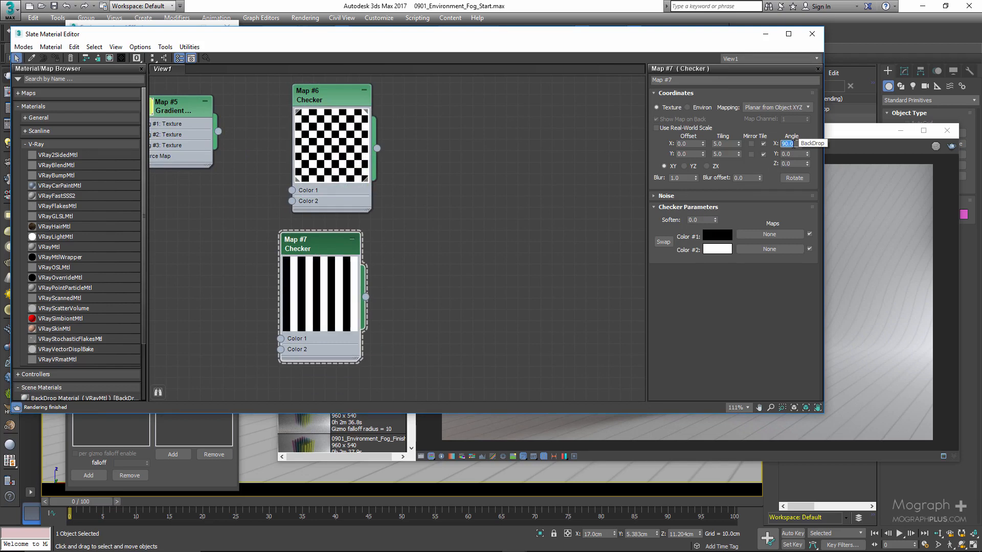
Add a Composite map with an enlarged preview and connect the original Checker map to its Layer 1.
{"action": "right_click", "coordinate": [468, 188]}
{"action": "mouse_move", "coordinate": [511, 193]}
{"action": "mouse_move", "coordinate": [603, 206]}
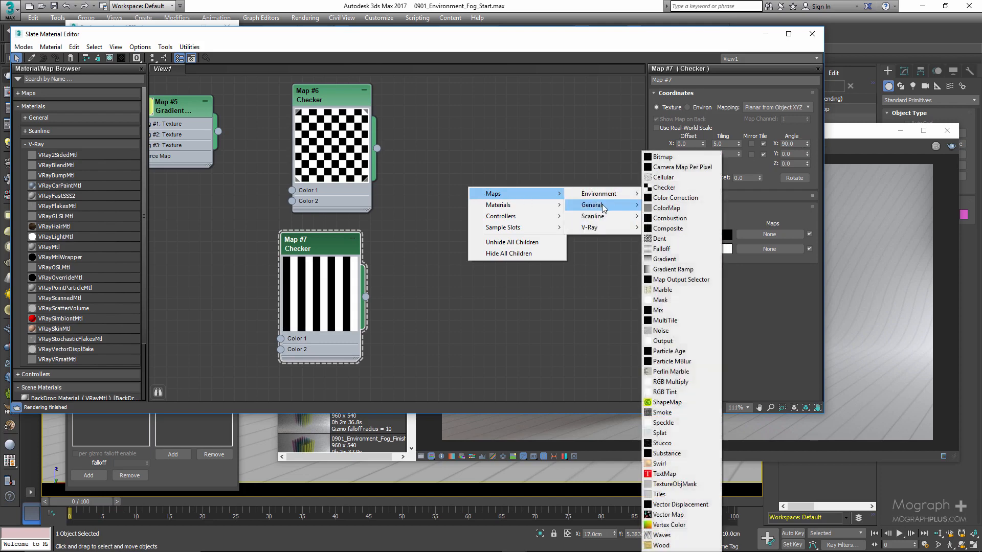
{"action": "left_click", "coordinate": [667, 228]}
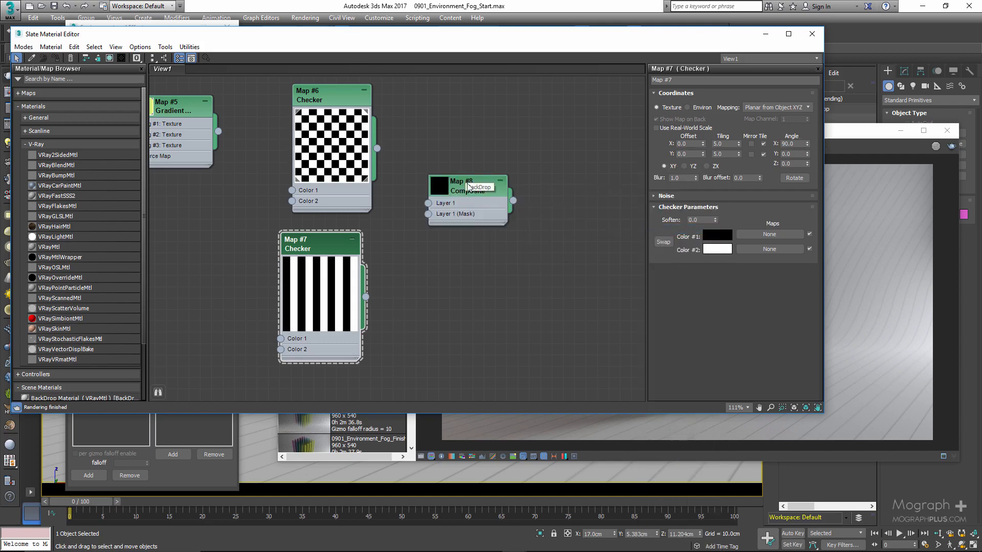
{"action": "double_click", "coordinate": [443, 183]}
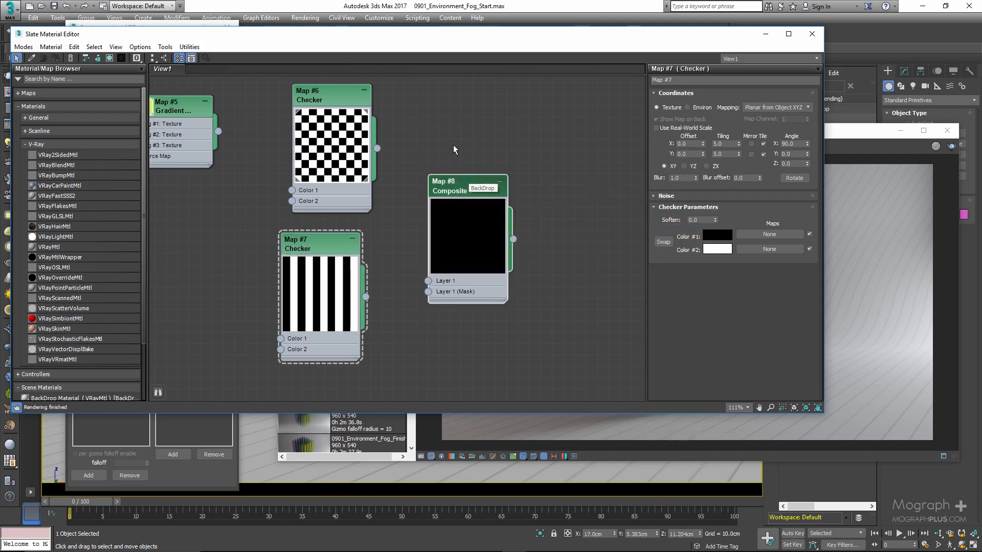
{"action": "left_click_drag", "start_coordinate": [377, 148], "coordinate": [431, 285]}
Add a second layer to the Composite map, feed it with the rotated Checker and set its blend mode to Multiply.
{"action": "double_click", "coordinate": [436, 186]}
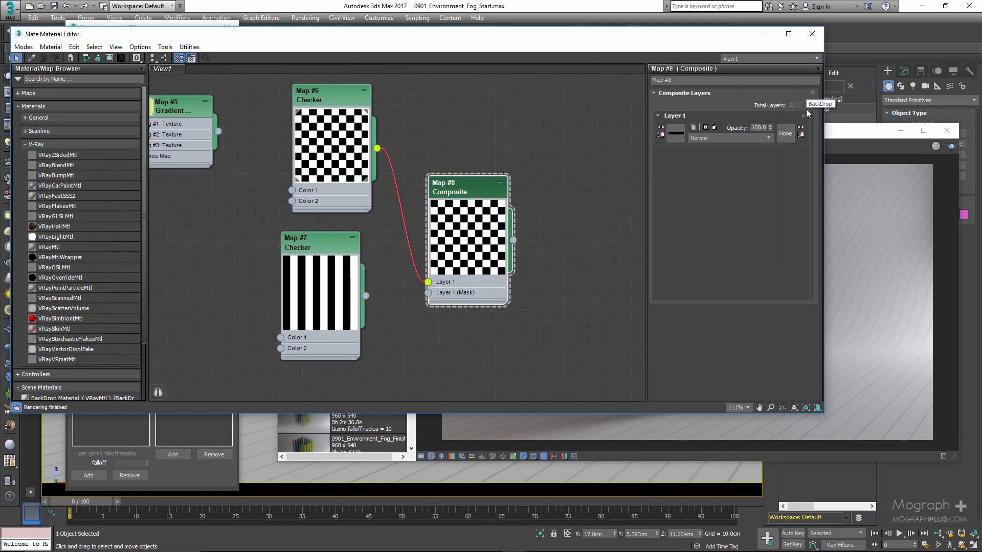
{"action": "left_click", "coordinate": [808, 104]}
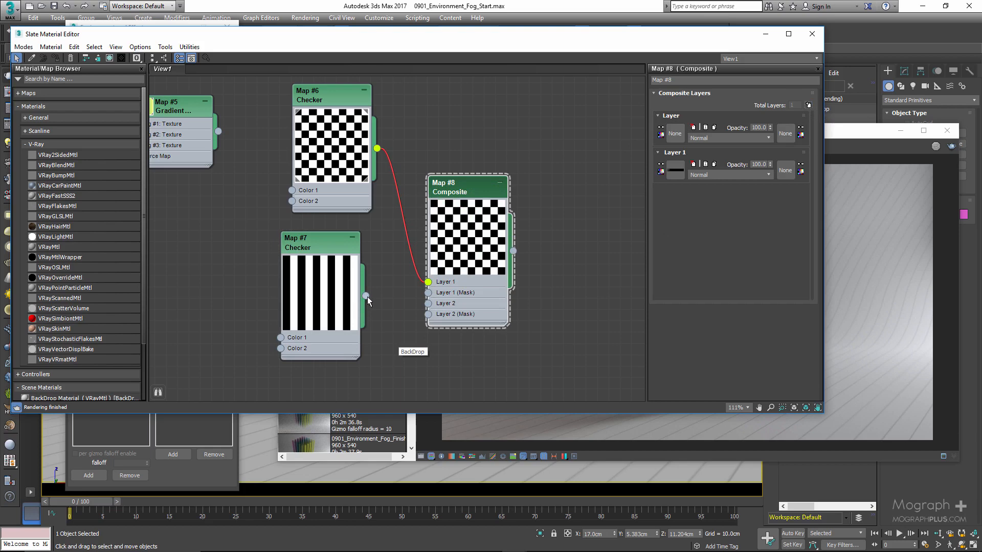
{"action": "left_click_drag", "start_coordinate": [425, 315], "coordinate": [428, 303]}
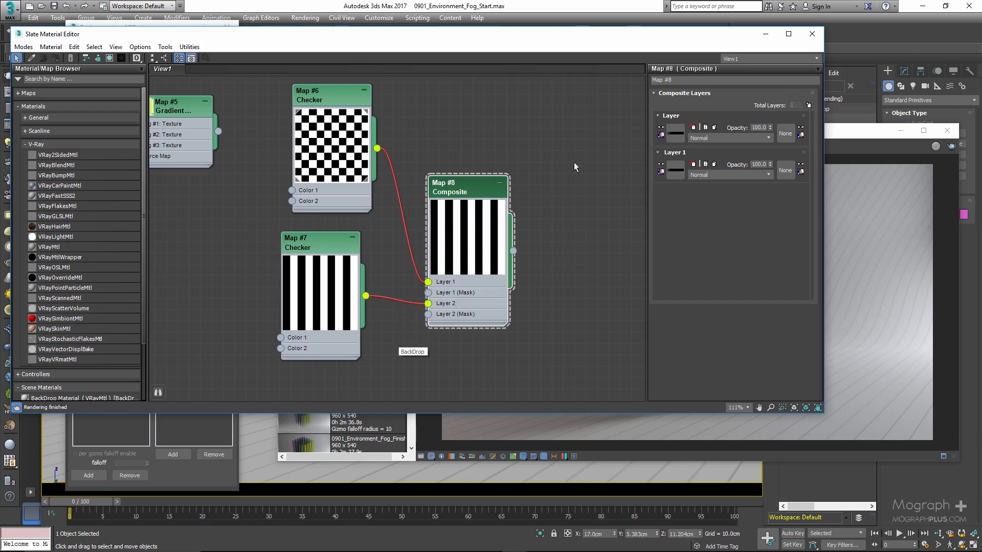
{"action": "left_click", "coordinate": [747, 135]}
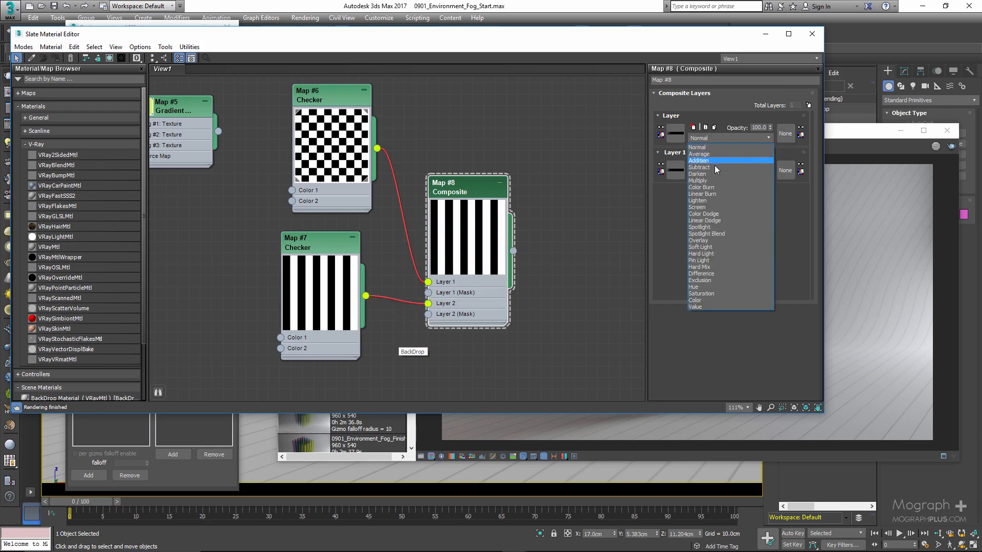
{"action": "left_click", "coordinate": [709, 182]}
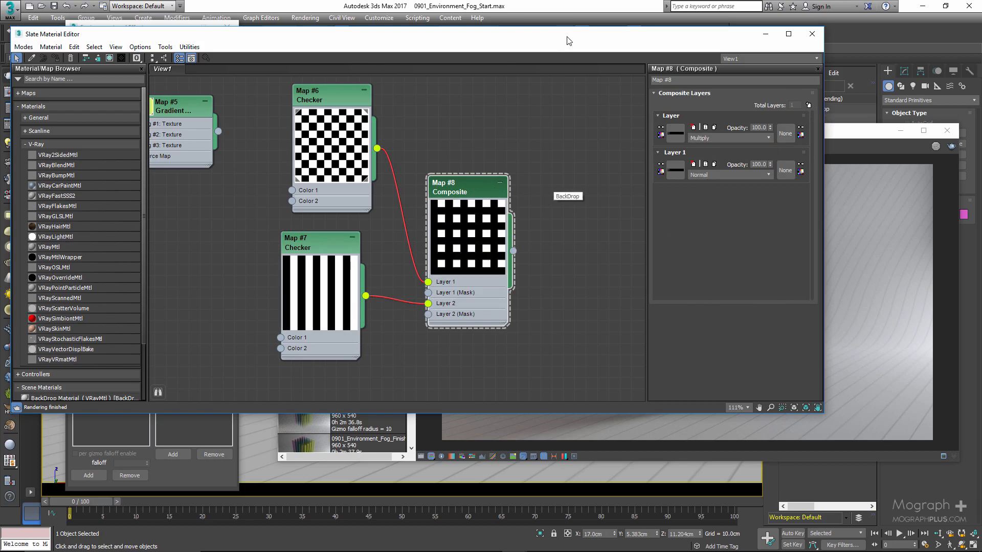
Assign the Composite map to the fog density slot as an instance.
{"action": "left_click_drag", "start_coordinate": [568, 40], "coordinate": [700, 169]}
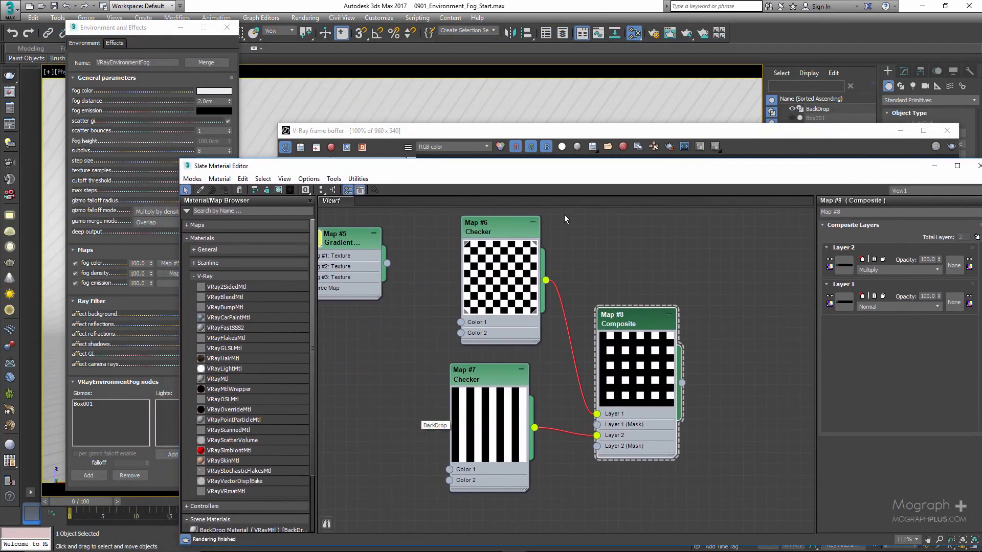
{"action": "left_click", "coordinate": [109, 317]}
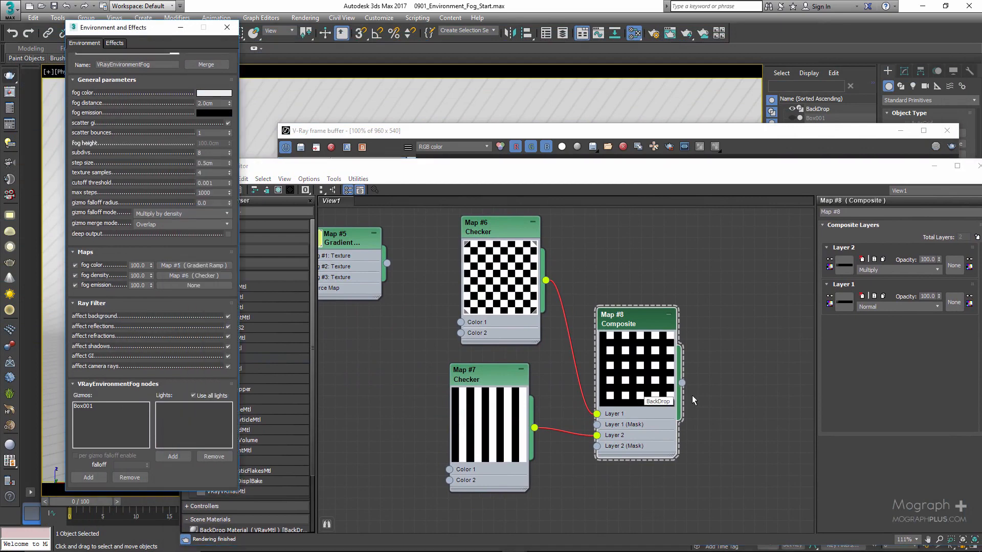
{"action": "left_click_drag", "start_coordinate": [683, 383], "coordinate": [167, 279]}
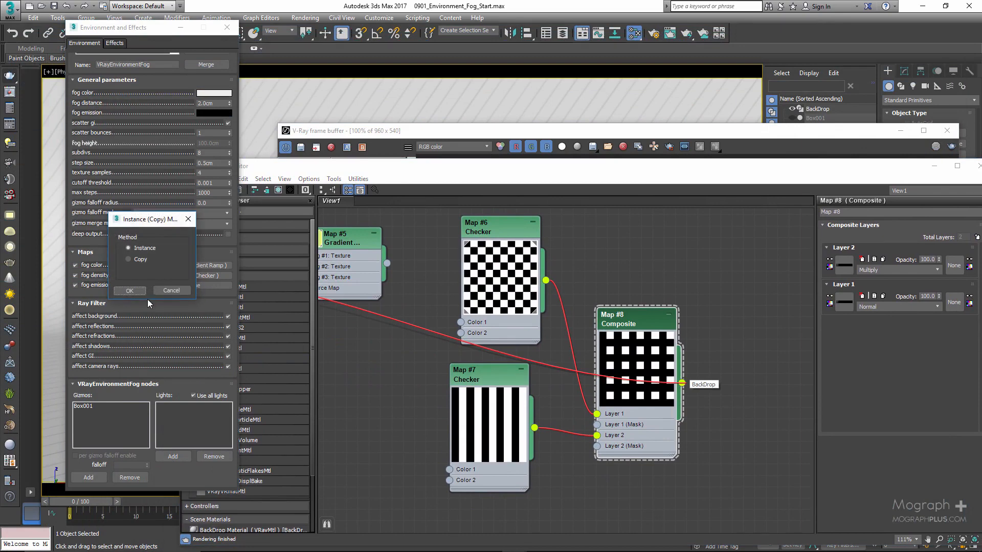
{"action": "left_click", "coordinate": [130, 291]}
Load the Final Render 01 render from the history and view its VRayDenoiser channel.
{"action": "left_click_drag", "start_coordinate": [440, 131], "coordinate": [390, 114]}
{"action": "left_click", "coordinate": [246, 225]}
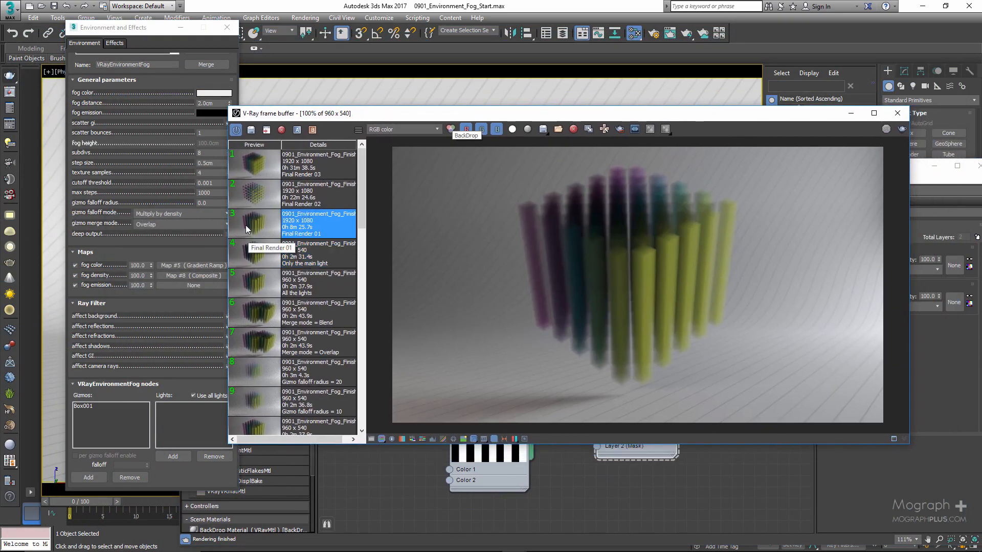
{"action": "double_click", "coordinate": [247, 225]}
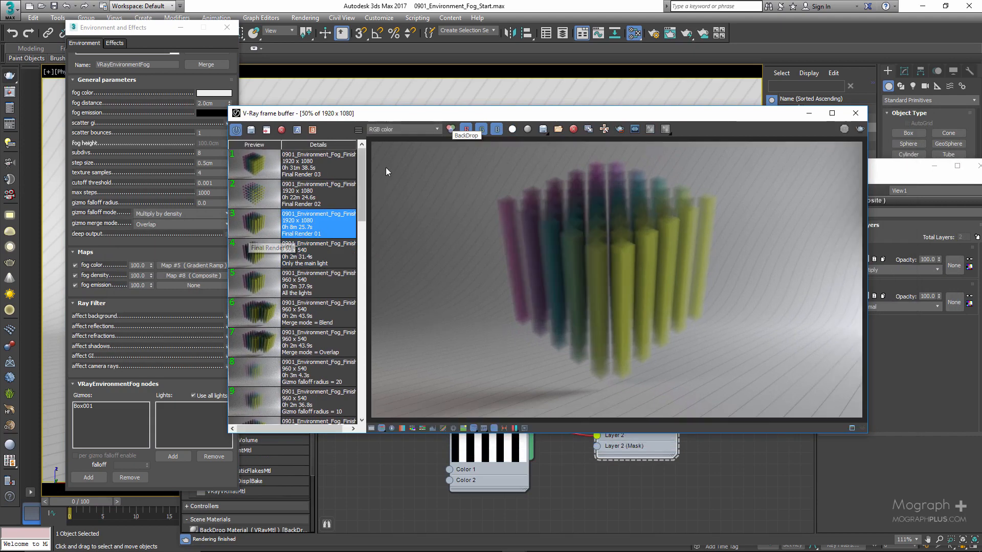
{"action": "left_click", "coordinate": [398, 130]}
{"action": "left_click", "coordinate": [400, 155]}
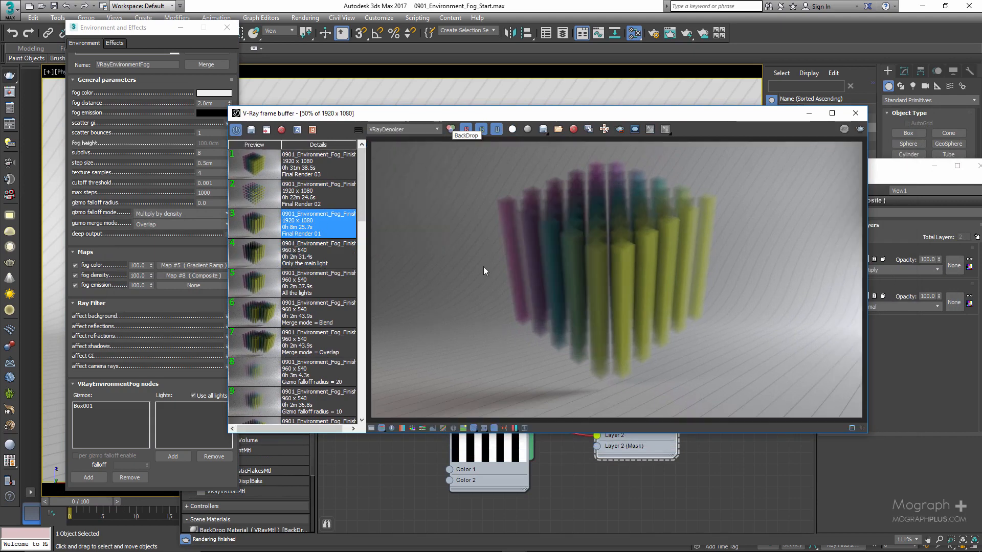
Examine the Final Render 01 fog columns close up in a maximized frame buffer, and return to the Composite map.
{"action": "left_click", "coordinate": [573, 481]}
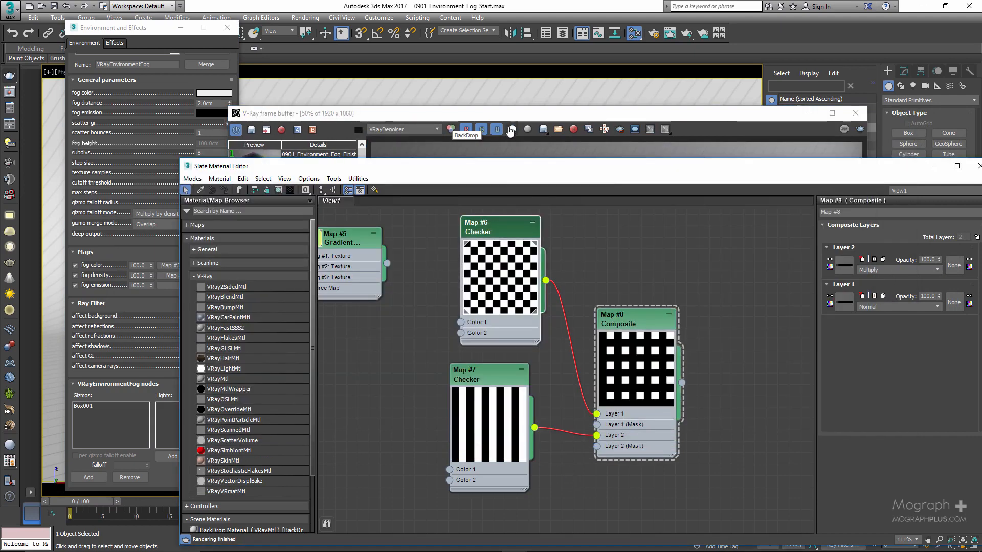
{"action": "double_click", "coordinate": [510, 115]}
{"action": "scroll", "coordinate": [532, 222], "scroll_direction": "up", "scroll_amount": 1}
{"action": "middle_click_drag", "start_coordinate": [554, 257], "coordinate": [594, 252]}
{"action": "scroll", "coordinate": [540, 249], "scroll_direction": "down", "scroll_amount": 1}
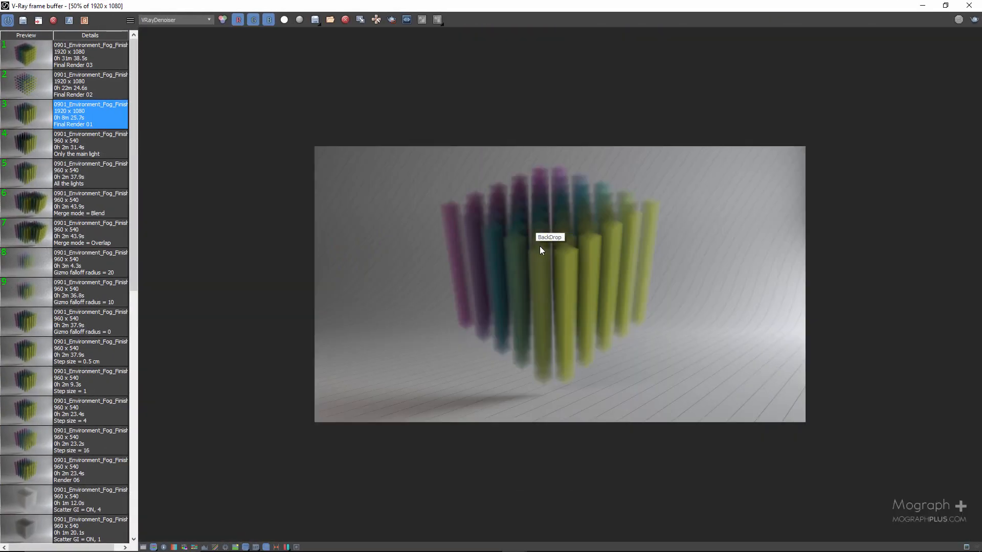
{"action": "scroll", "coordinate": [532, 254], "scroll_direction": "up", "scroll_amount": 1}
{"action": "middle_click_drag", "start_coordinate": [611, 268], "coordinate": [555, 266]}
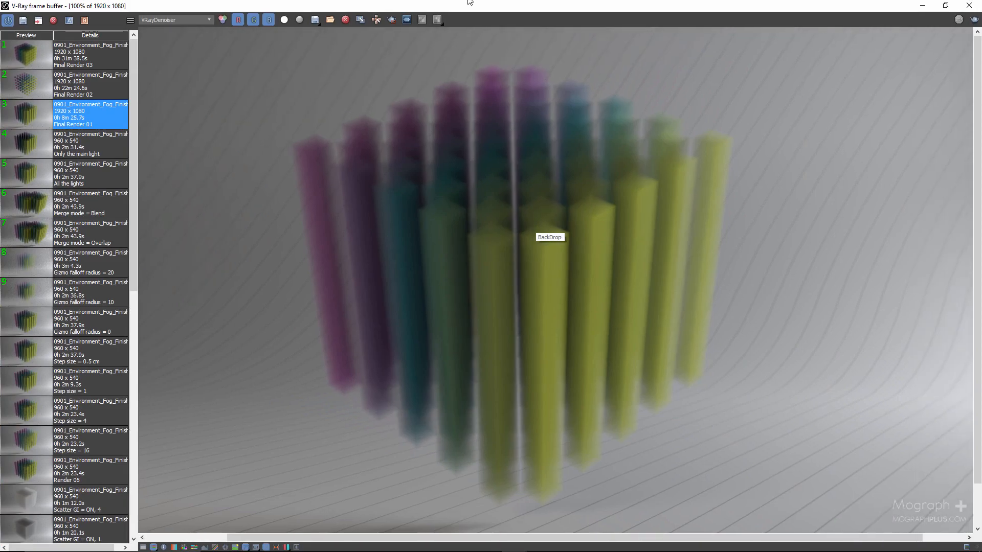
{"action": "left_click_drag", "start_coordinate": [469, 2], "coordinate": [609, 374]}
{"action": "left_click", "coordinate": [638, 319]}
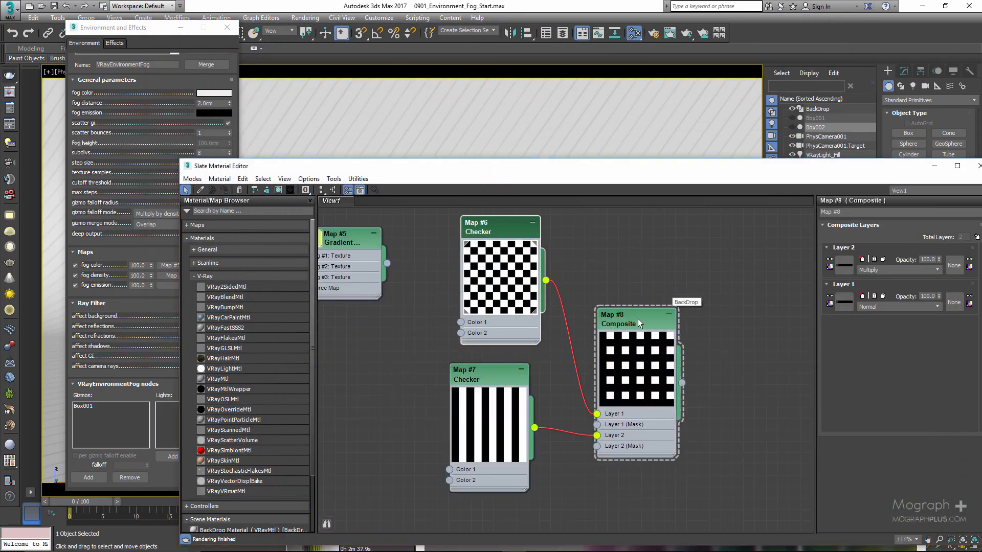
Reopen the frame buffer, load Final Render 02 from the render history and view it maximized.
{"action": "left_click", "coordinate": [10, 94]}
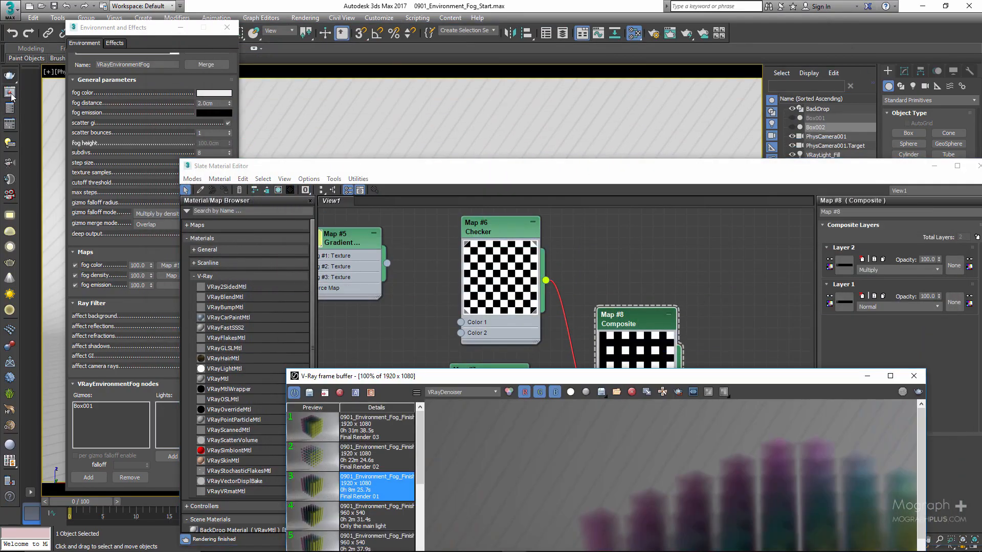
{"action": "left_click_drag", "start_coordinate": [438, 377], "coordinate": [334, 244]}
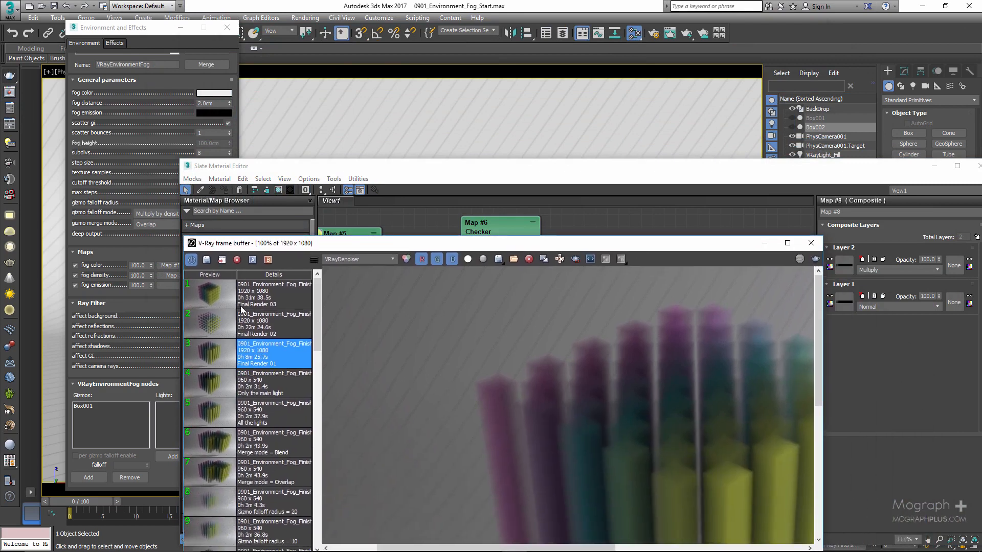
{"action": "left_click", "coordinate": [218, 324]}
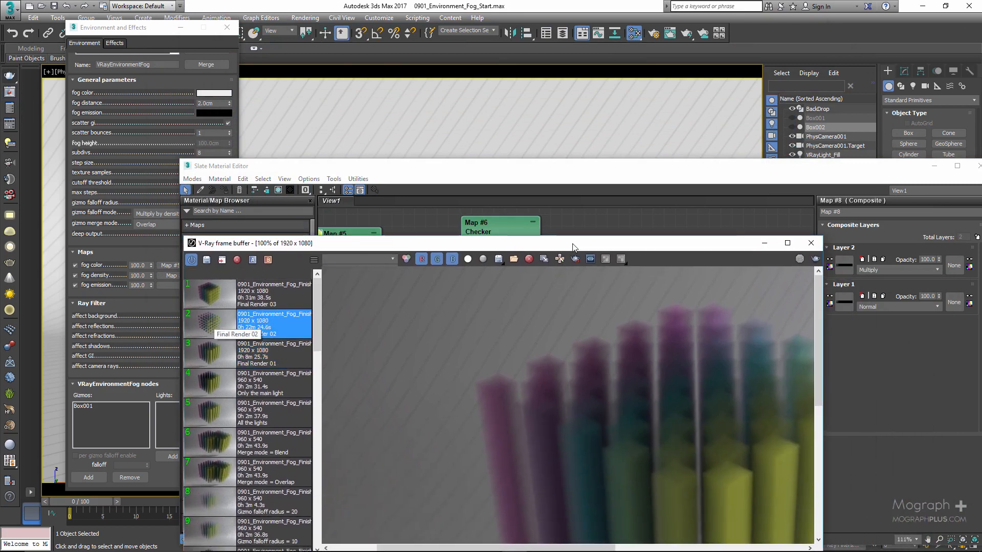
{"action": "double_click", "coordinate": [572, 246]}
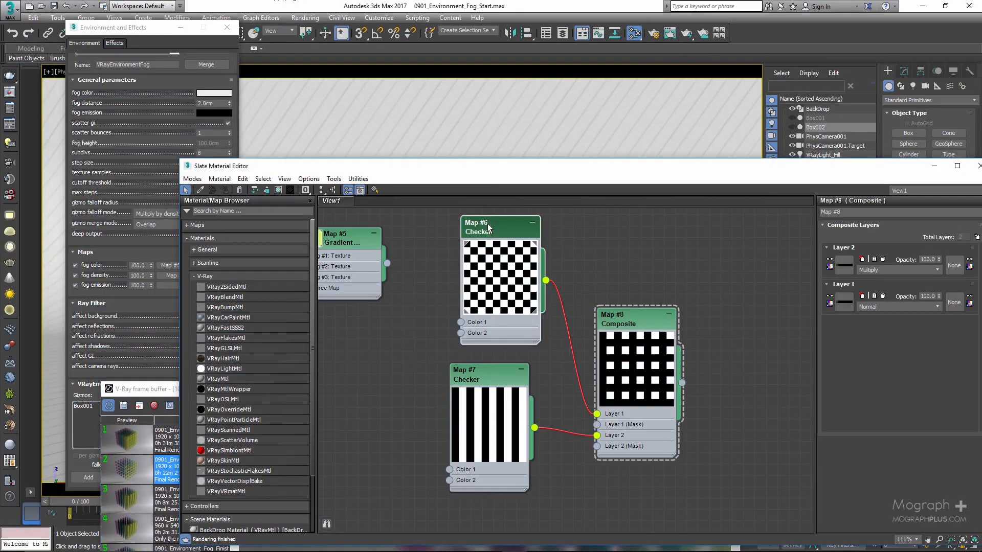
Set Color 1 of the Checker map feeding Layer 1 of the Composite to a grey with value 128.
{"action": "left_click", "coordinate": [488, 227]}
{"action": "left_click", "coordinate": [876, 369]}
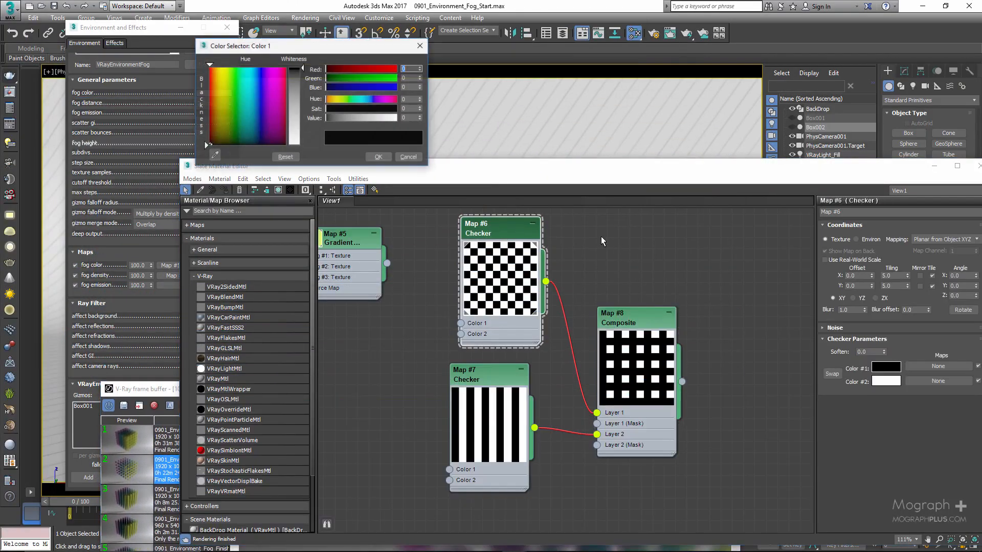
{"action": "double_click", "coordinate": [406, 119]}
{"action": "type", "text": "128"}
{"action": "left_click", "coordinate": [379, 157]}
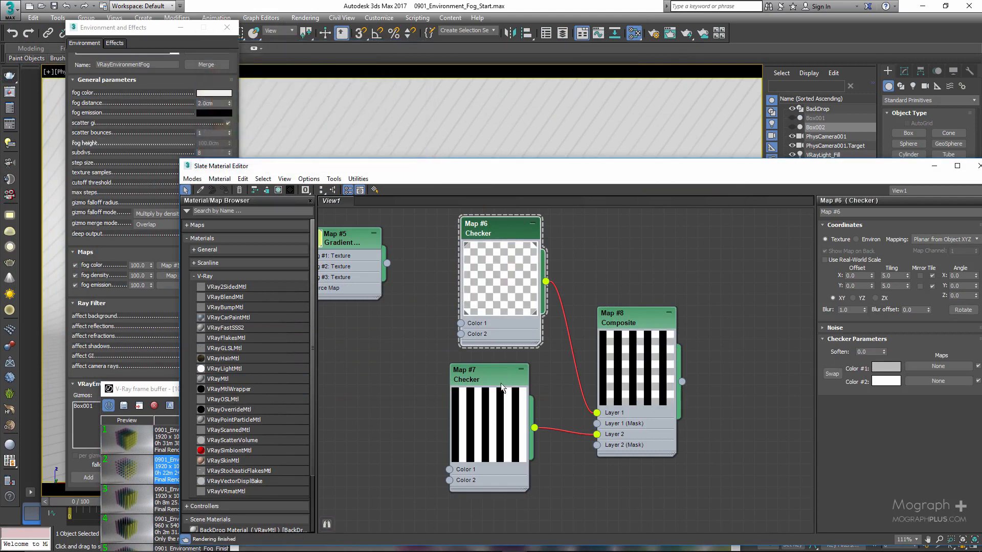
Set Color 1 of the rotated Checker map feeding Layer 2 to a grey with value 128.
{"action": "left_click", "coordinate": [487, 382]}
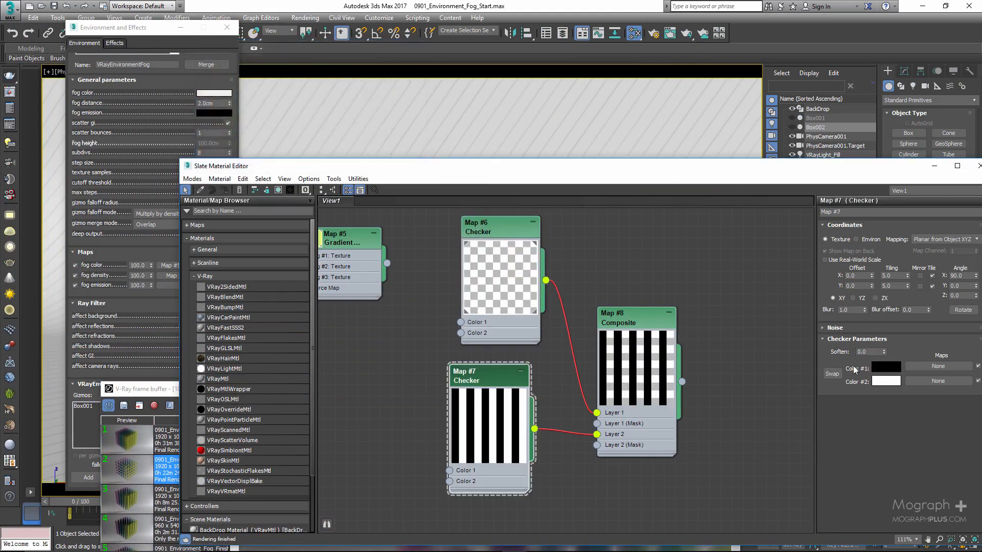
{"action": "left_click", "coordinate": [880, 366]}
{"action": "double_click", "coordinate": [407, 119]}
{"action": "type", "text": "128"}
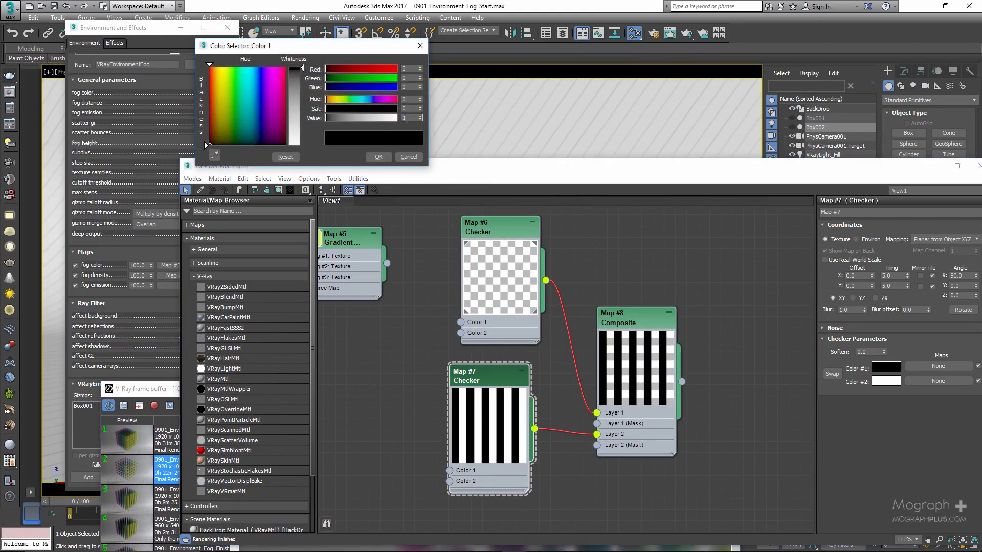
{"action": "left_click", "coordinate": [378, 157]}
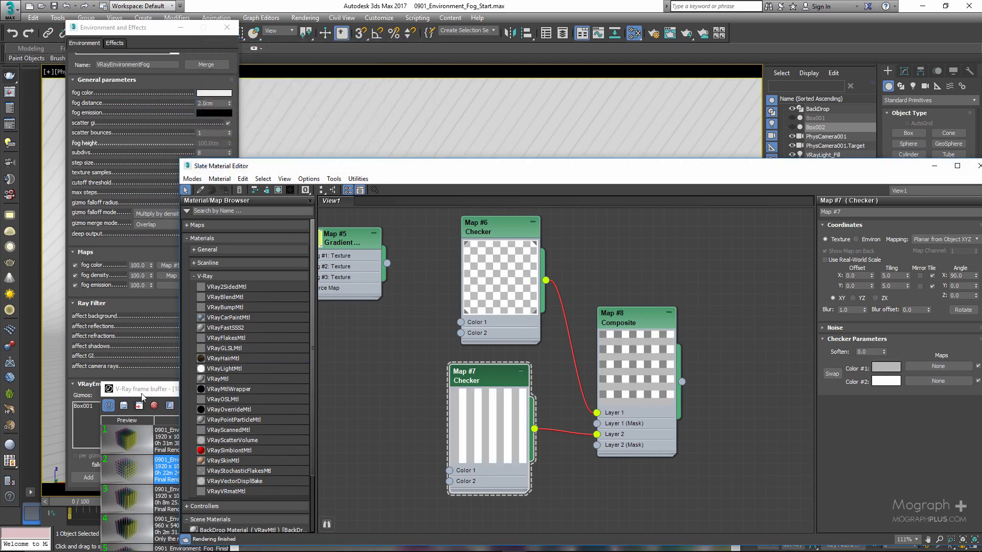
Load Final Render 03 in the maximized frame buffer and compare it with Final Render 02 and Final Render 01.
{"action": "double_click", "coordinate": [142, 391]}
{"action": "left_click", "coordinate": [136, 290]}
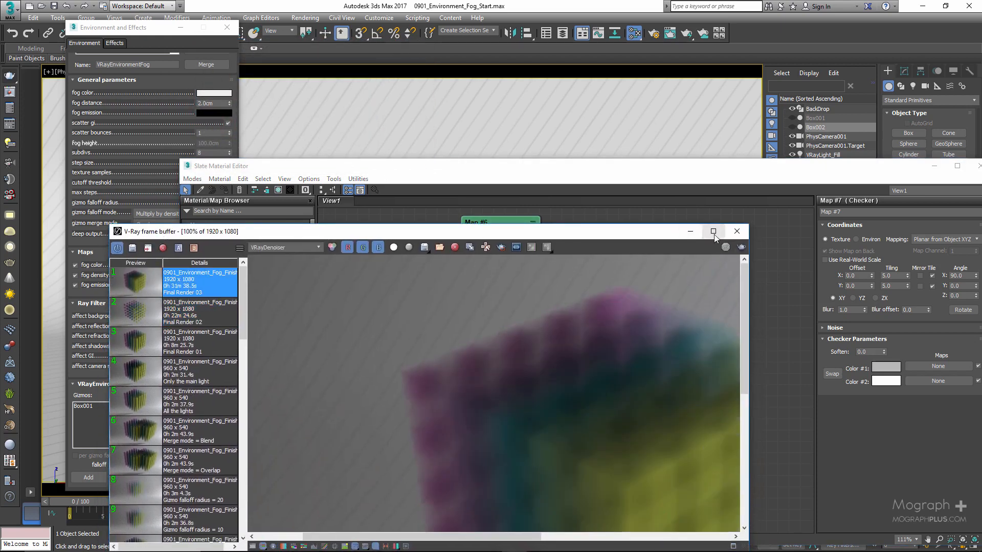
{"action": "left_click", "coordinate": [714, 232]}
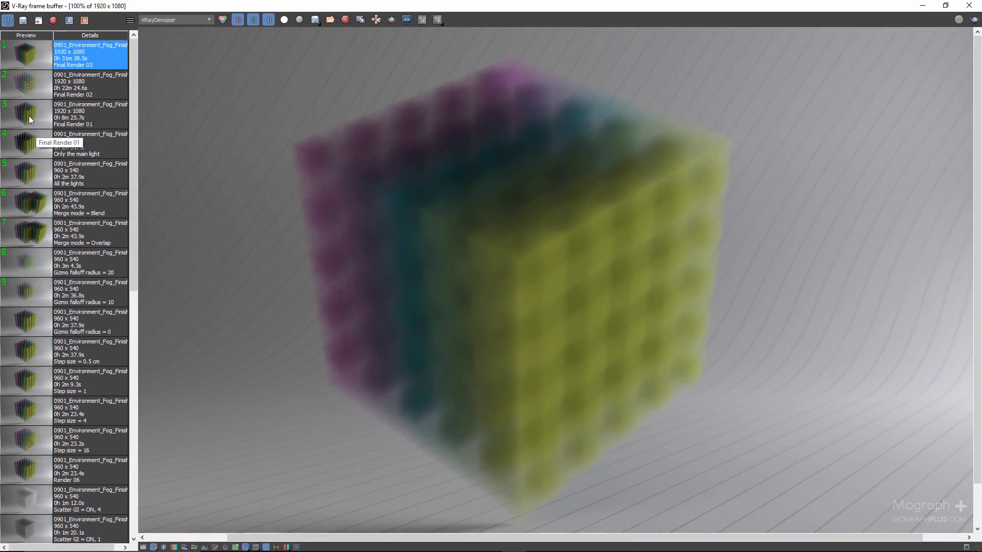
{"action": "left_click", "coordinate": [24, 86]}
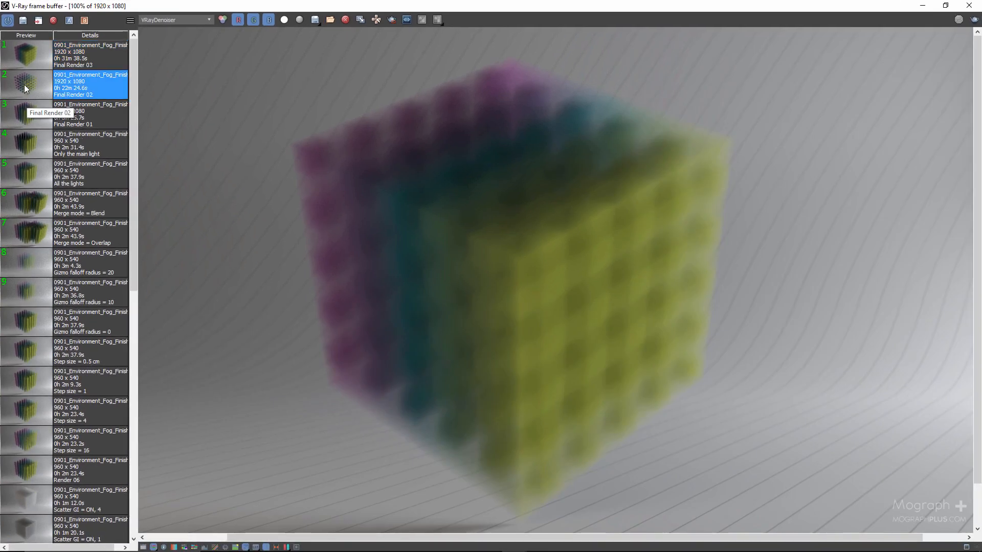
{"action": "left_click", "coordinate": [19, 115]}
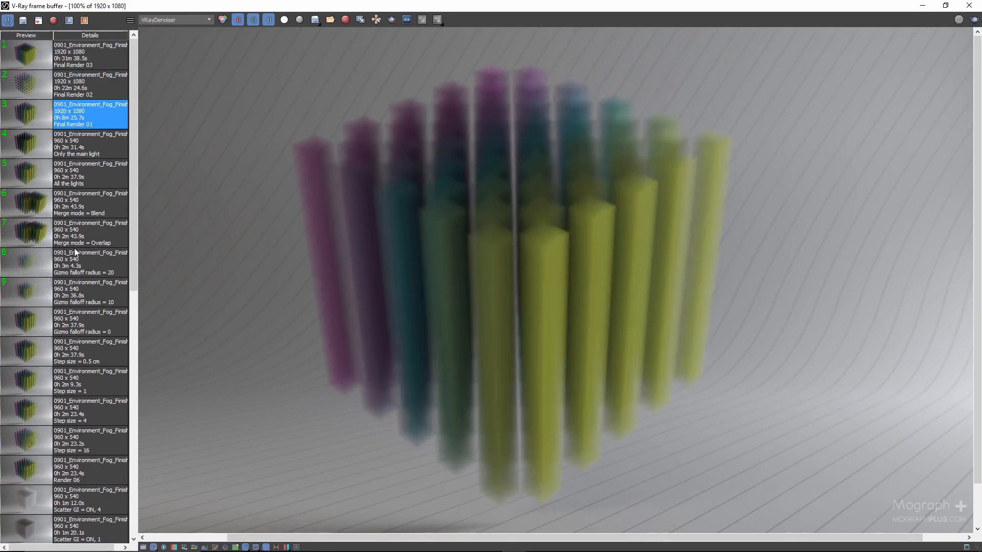
Hide the render history and maximize the frame buffer so Final Render 01 fills the screen.
{"action": "left_click", "coordinate": [266, 547]}
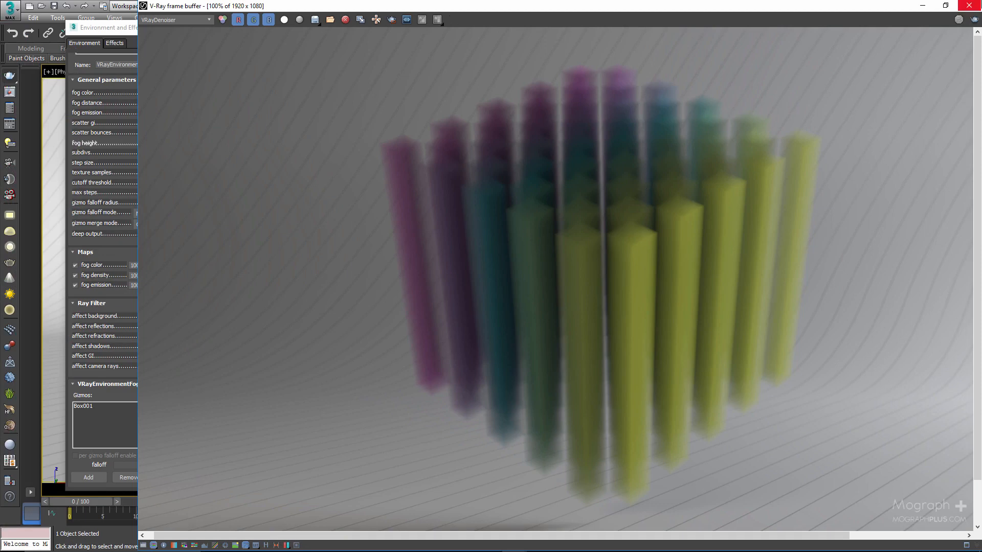
{"action": "left_click", "coordinate": [945, 6]}
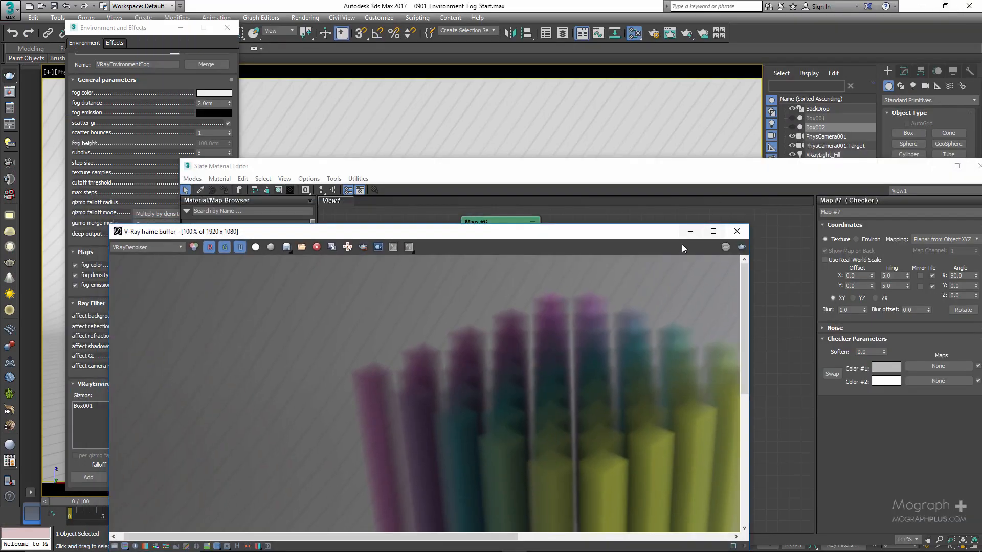
{"action": "left_click", "coordinate": [714, 231]}
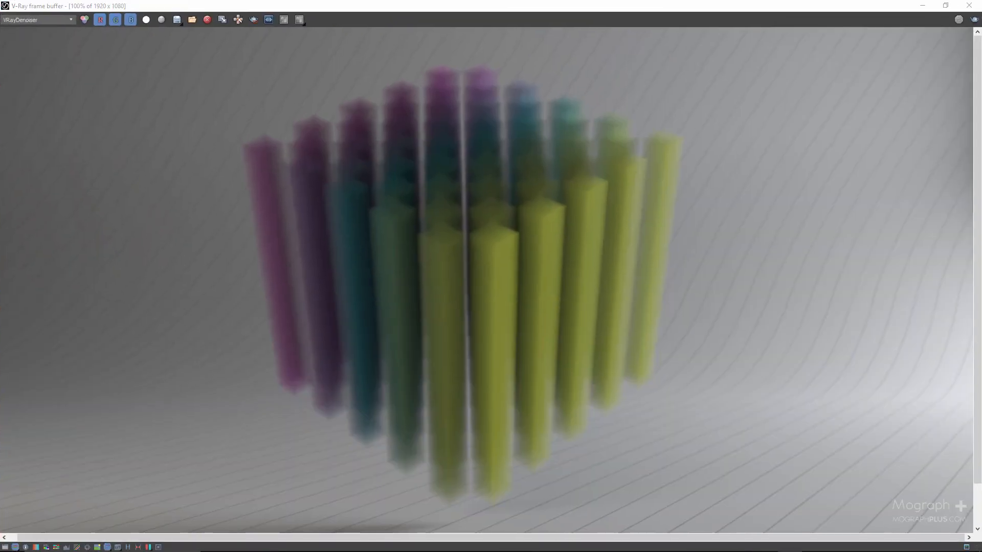